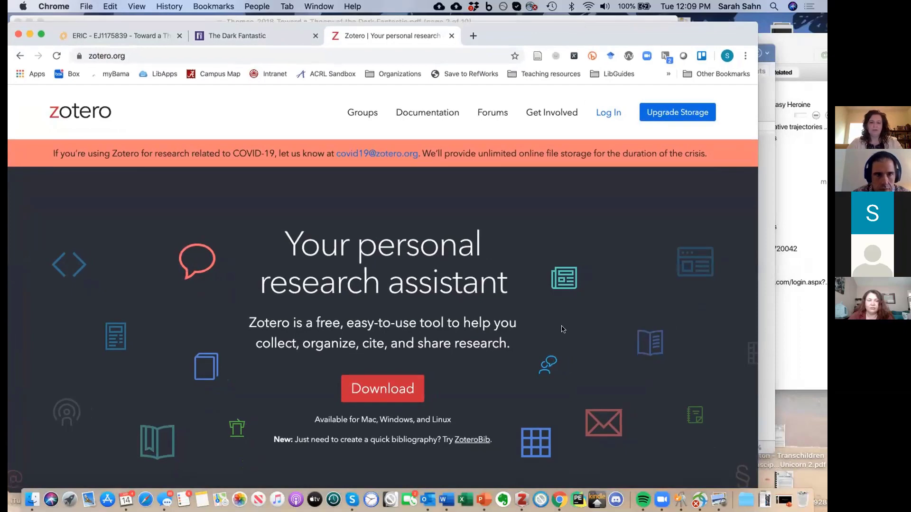
View the Zotero website's download page from the home page and close its tab
{"action": "scroll", "coordinate": [554, 389], "scroll_direction": "down", "scroll_amount": 3}
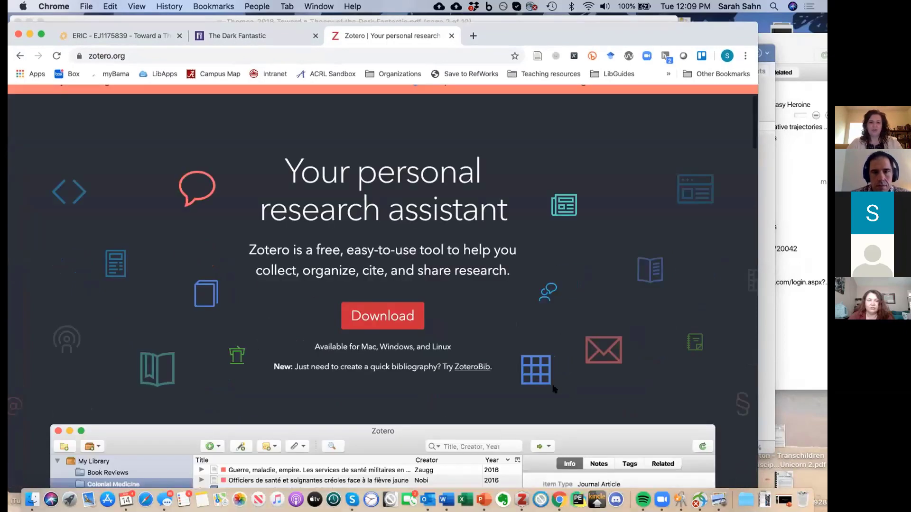
{"action": "scroll", "coordinate": [553, 389], "scroll_direction": "down", "scroll_amount": 1}
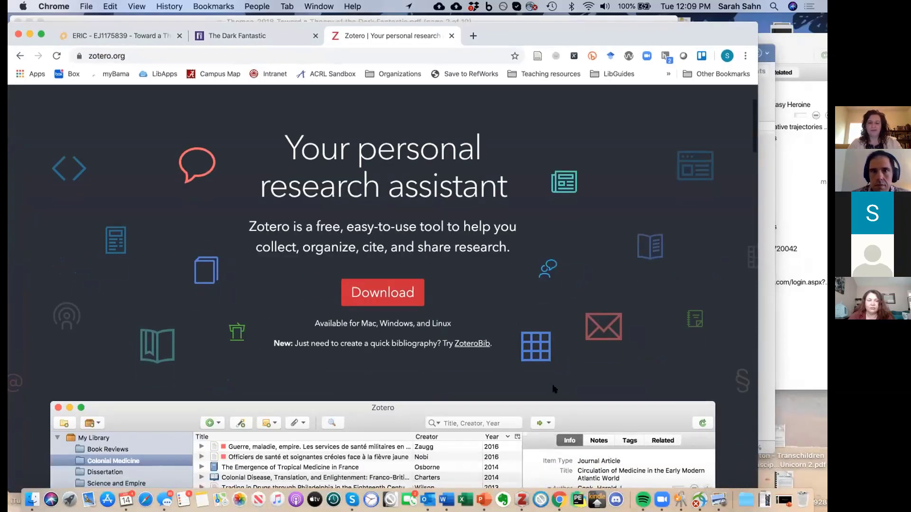
{"action": "left_click", "coordinate": [373, 295]}
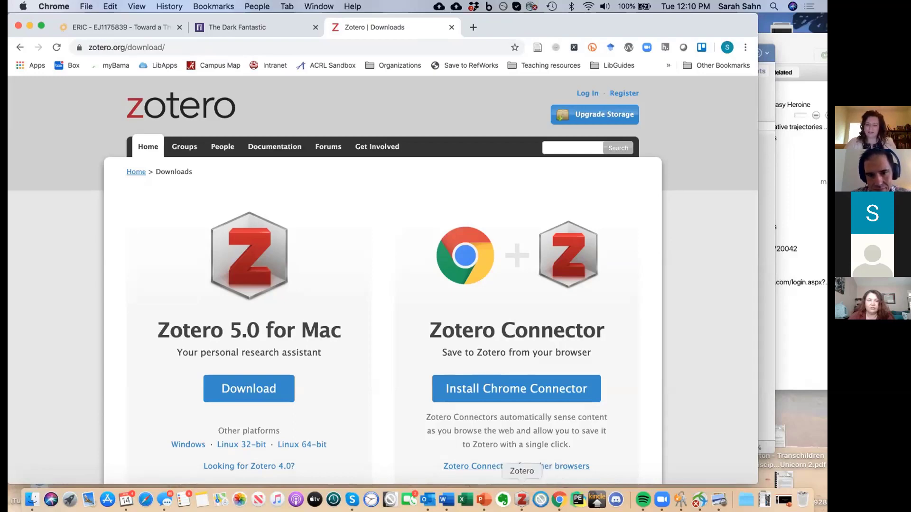
{"action": "left_click", "coordinate": [450, 27]}
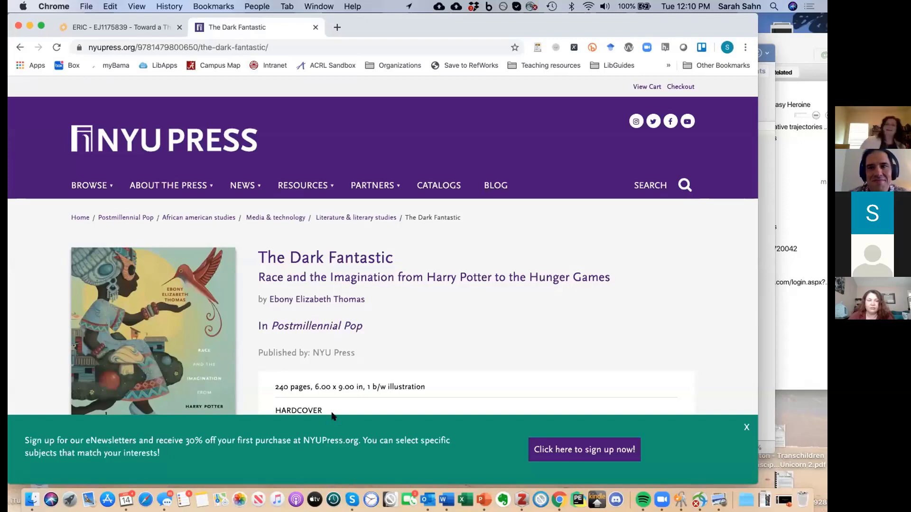
Bring up the ERIC article page, switch to the Zotero app and move its window so it is fully visible
{"action": "left_click", "coordinate": [148, 28]}
{"action": "left_click", "coordinate": [522, 500]}
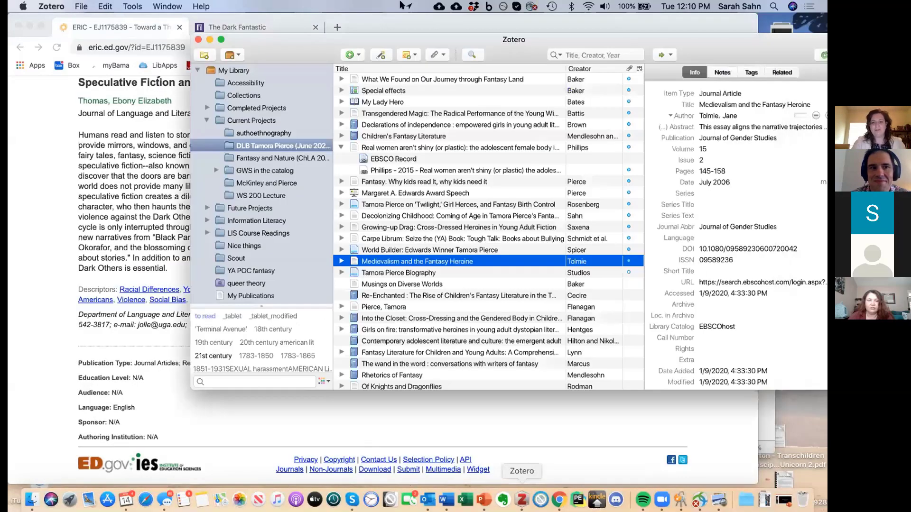
{"action": "left_click_drag", "start_coordinate": [521, 42], "coordinate": [359, 73]}
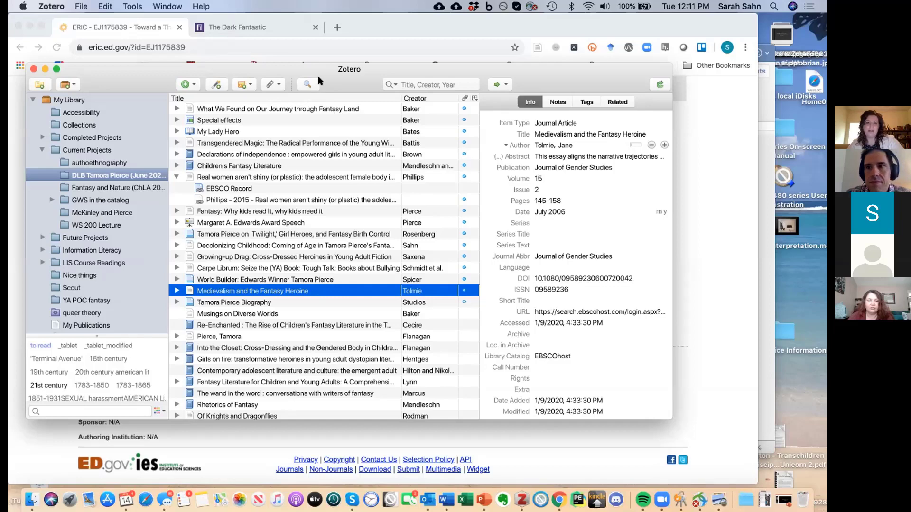
Review the desktop app and browser connector options on zotero.org's download page in a new browser tab, closing the tab when done
{"action": "left_click", "coordinate": [333, 27]}
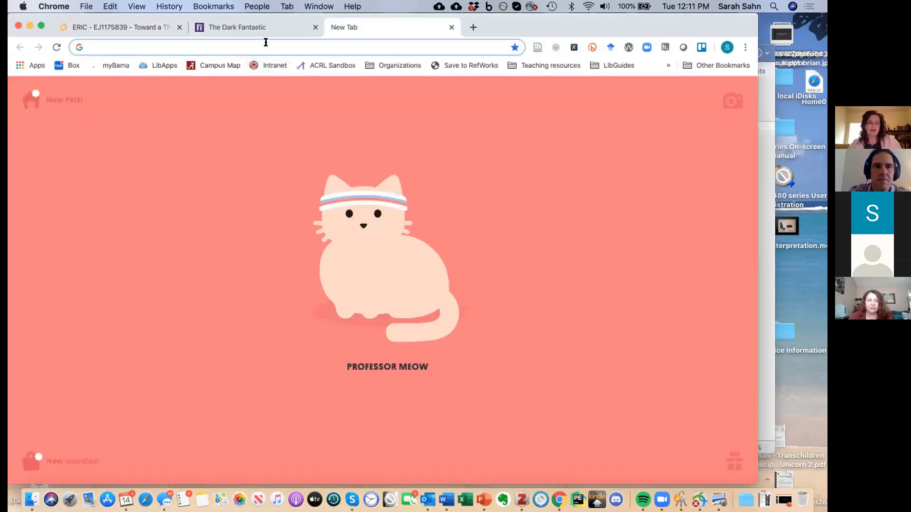
{"action": "type", "text": "zotero.org"}
{"action": "key", "text": "Return"}
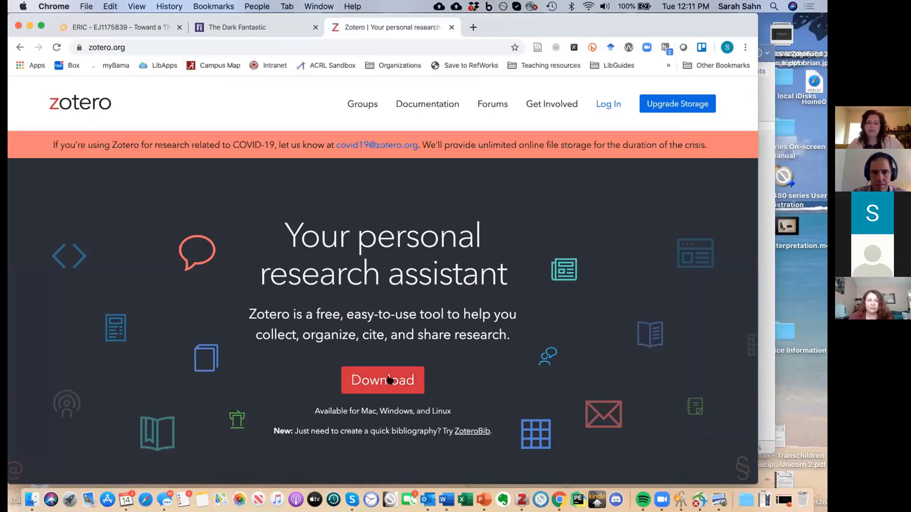
{"action": "left_click", "coordinate": [389, 381]}
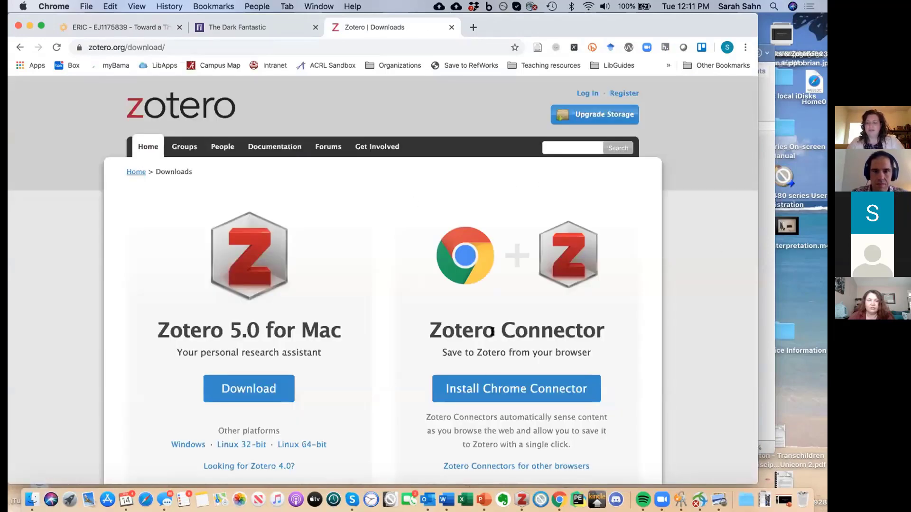
{"action": "scroll", "coordinate": [493, 332], "scroll_direction": "down", "scroll_amount": 5}
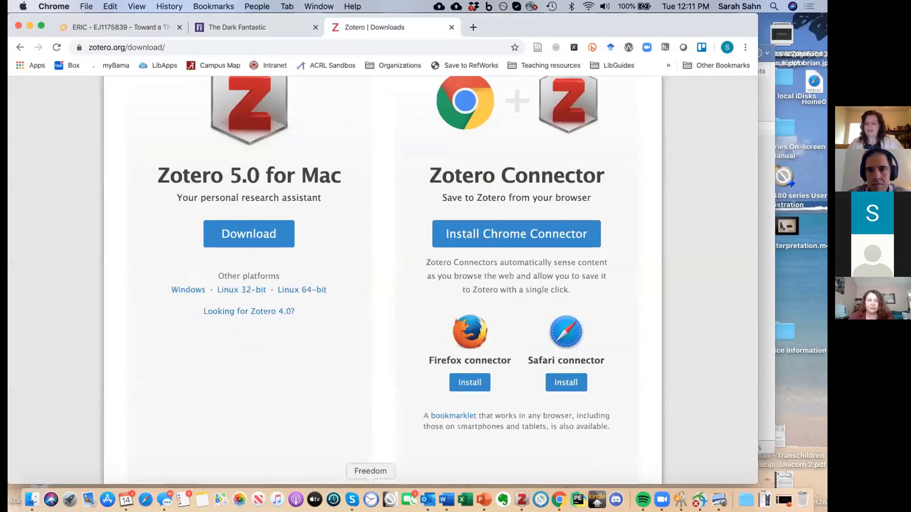
{"action": "scroll", "coordinate": [327, 357], "scroll_direction": "up", "scroll_amount": 4}
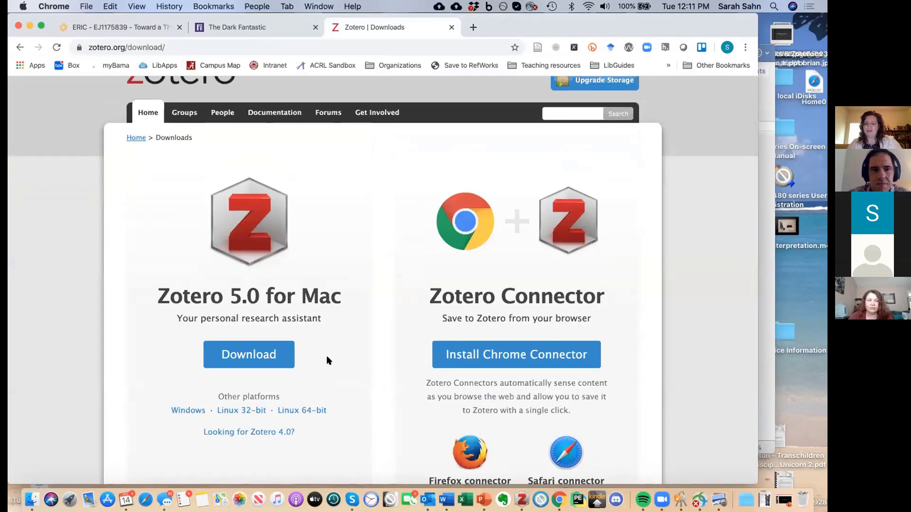
{"action": "scroll", "coordinate": [327, 360], "scroll_direction": "down", "scroll_amount": 2}
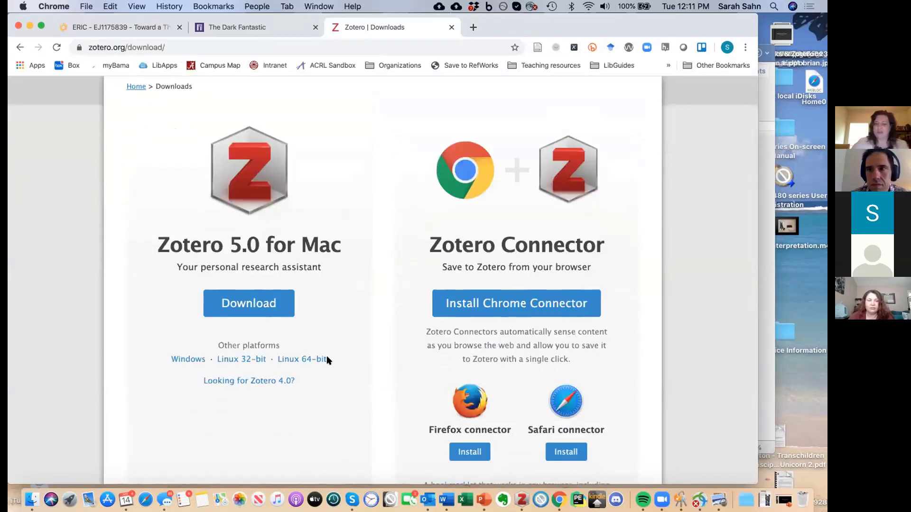
{"action": "left_click", "coordinate": [452, 27]}
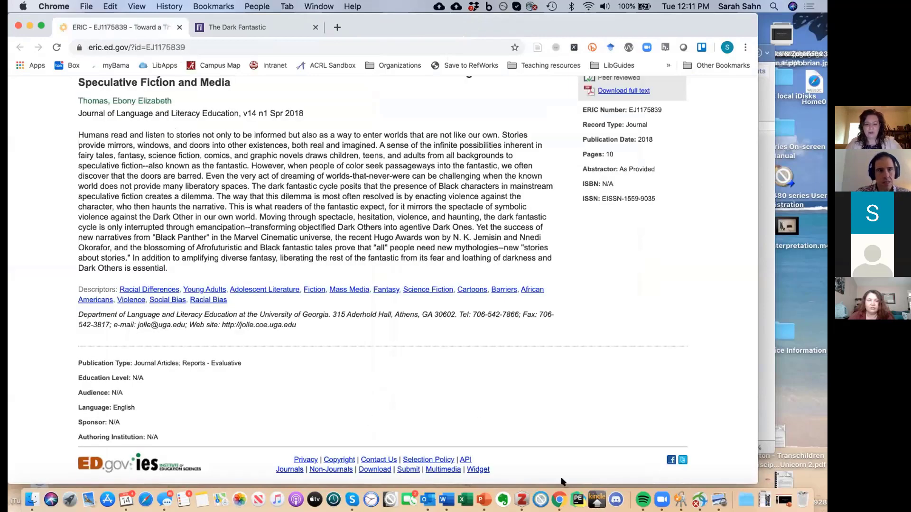
Select the DLB Tamora Pierce (June 2020) collection in Zotero and return to the beginning of the ERIC article page in Chrome
{"action": "left_click", "coordinate": [522, 499]}
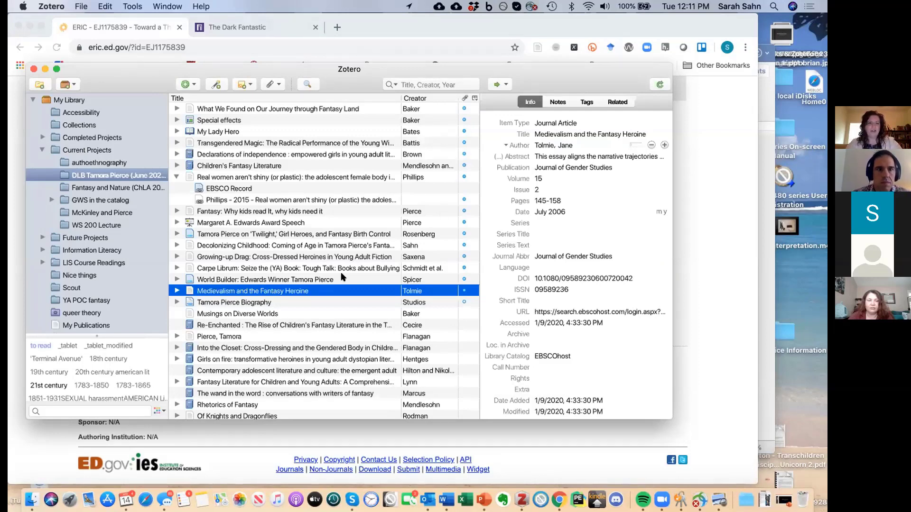
{"action": "left_click", "coordinate": [115, 178]}
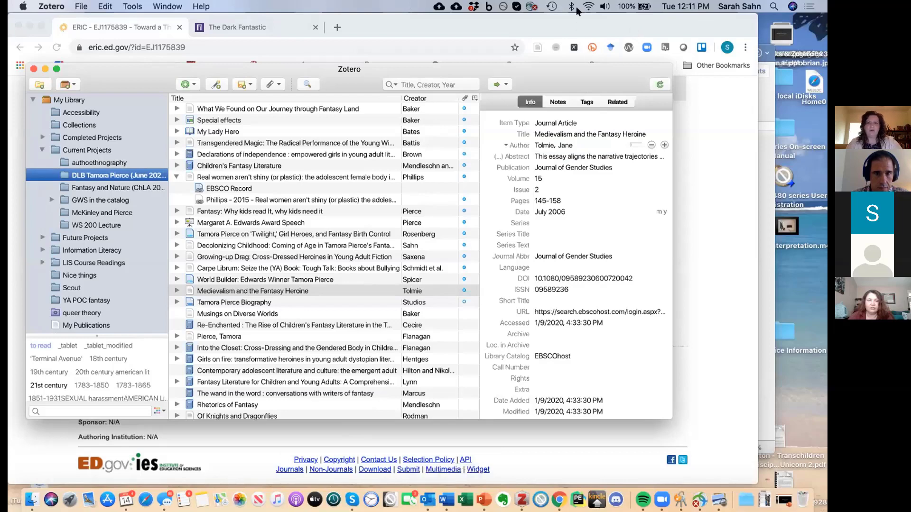
{"action": "left_click", "coordinate": [167, 20]}
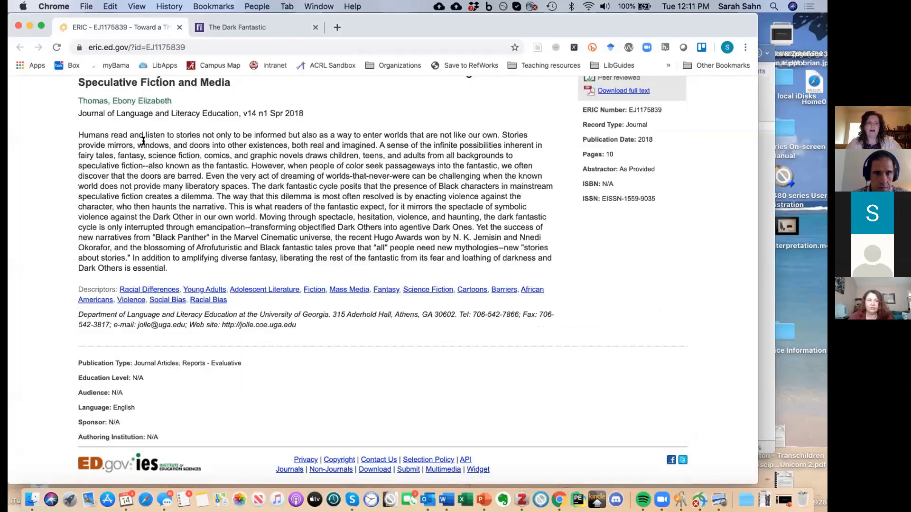
{"action": "scroll", "coordinate": [95, 196], "scroll_direction": "up", "scroll_amount": 3}
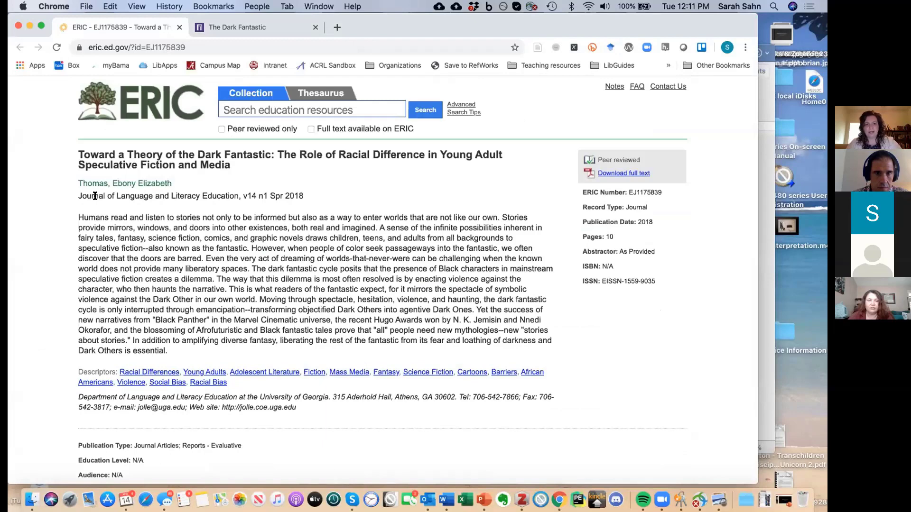
Try to save the ERIC article with its full-text PDF to the DLB Tamora Pierce (June 2020) collection and check for it in Zotero
{"action": "left_click_drag", "start_coordinate": [630, 29], "coordinate": [630, 32]}
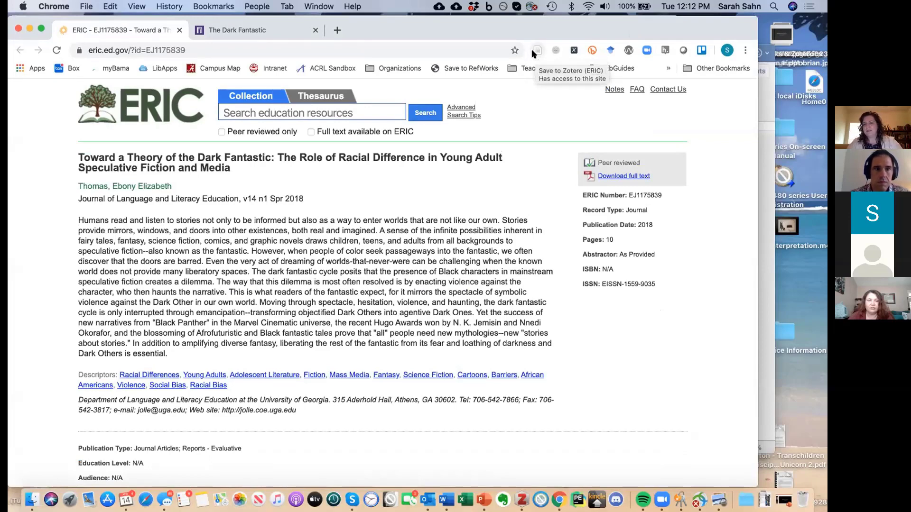
{"action": "left_click", "coordinate": [533, 54]}
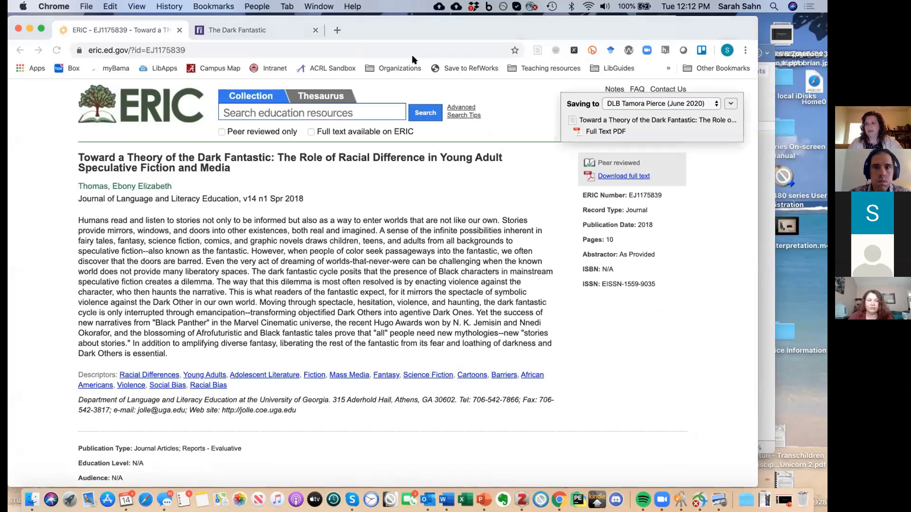
{"action": "left_click", "coordinate": [730, 104]}
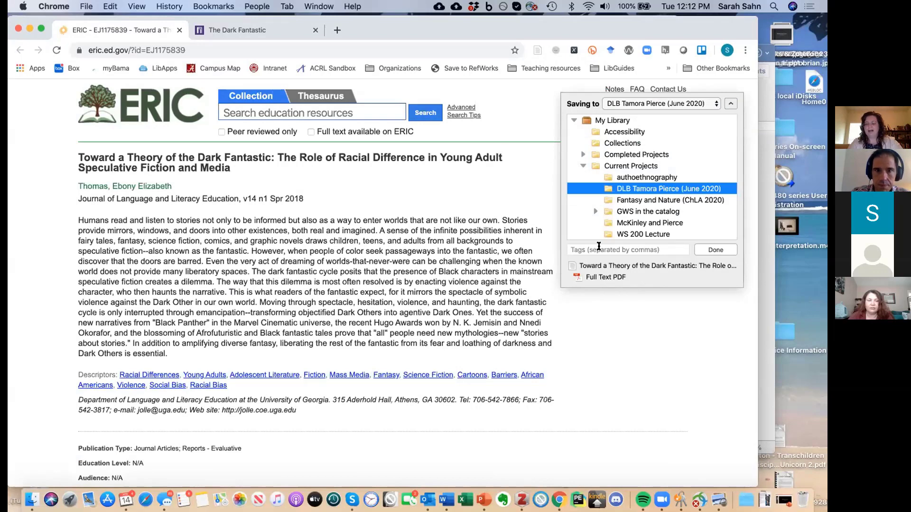
{"action": "left_click", "coordinate": [715, 251]}
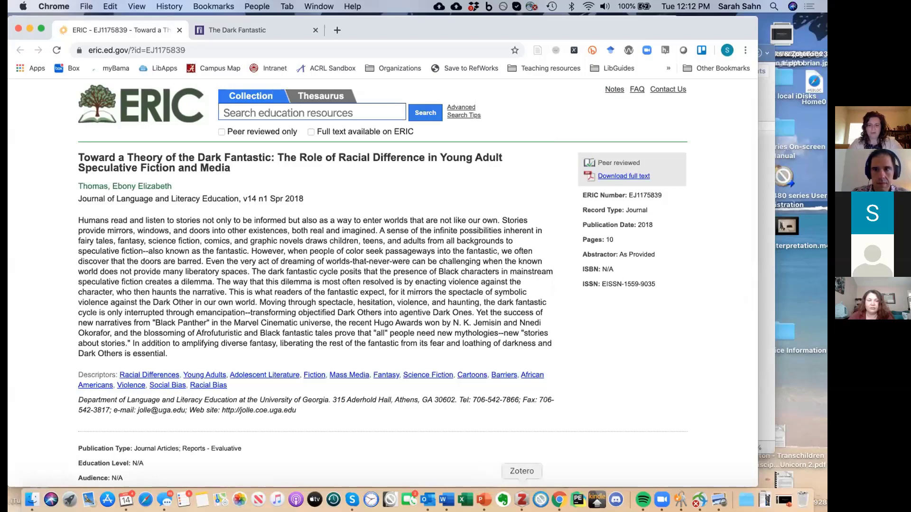
{"action": "left_click", "coordinate": [522, 499]}
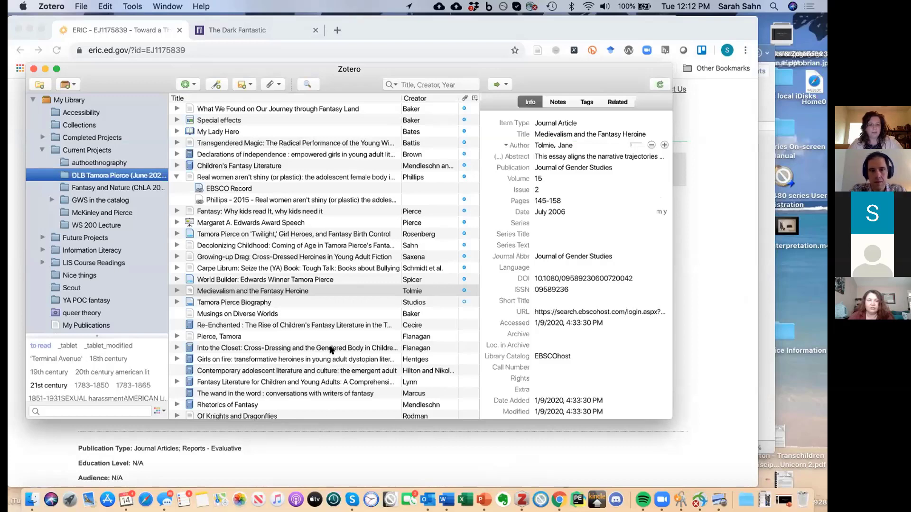
{"action": "left_click", "coordinate": [356, 423]}
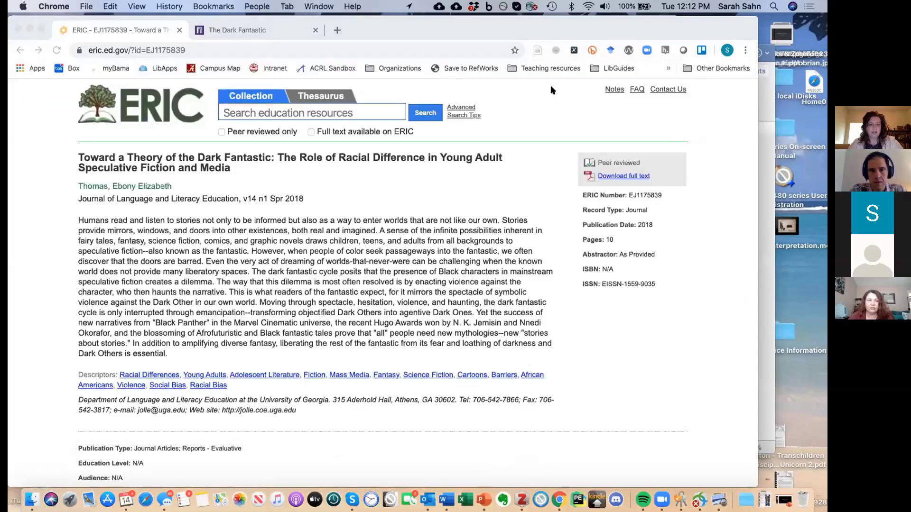
Try saving the ERIC article again to DLB Tamora Pierce (June 2020), looking through the connector's destination choices before finishing
{"action": "left_click", "coordinate": [538, 50]}
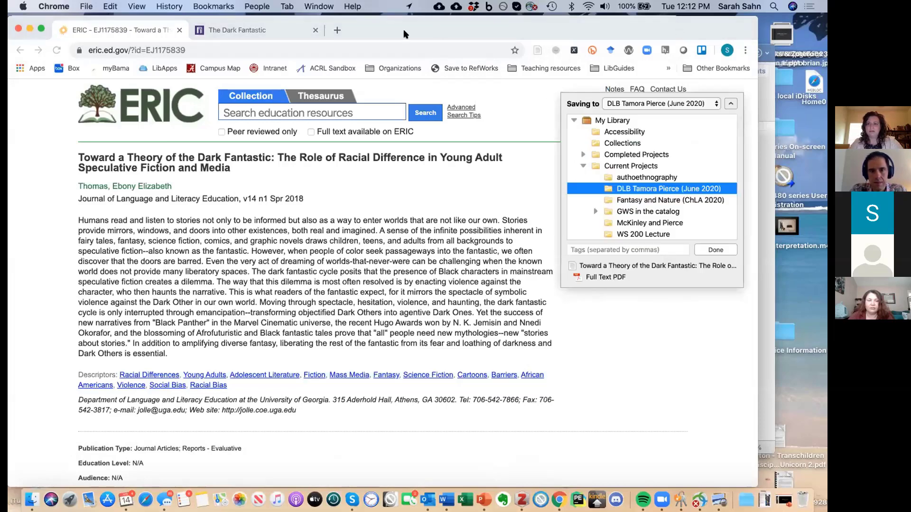
{"action": "left_click", "coordinate": [727, 102]}
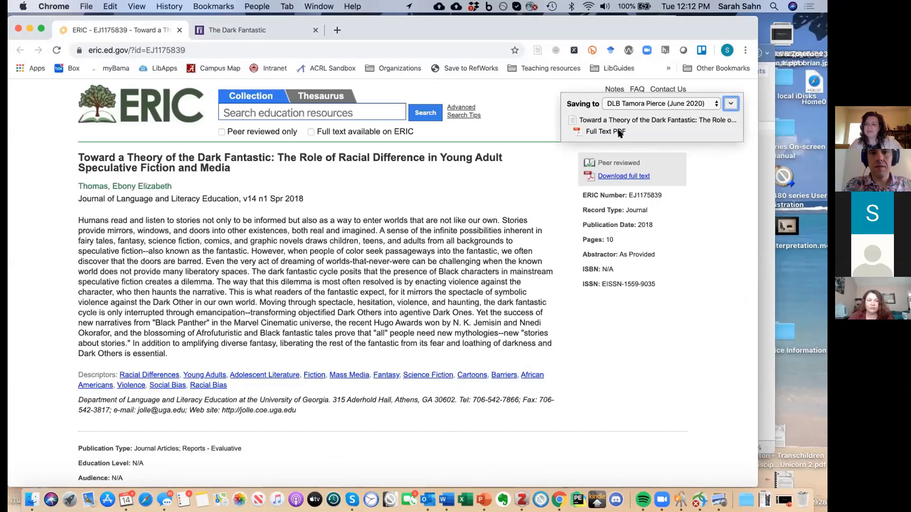
{"action": "left_click", "coordinate": [715, 104]}
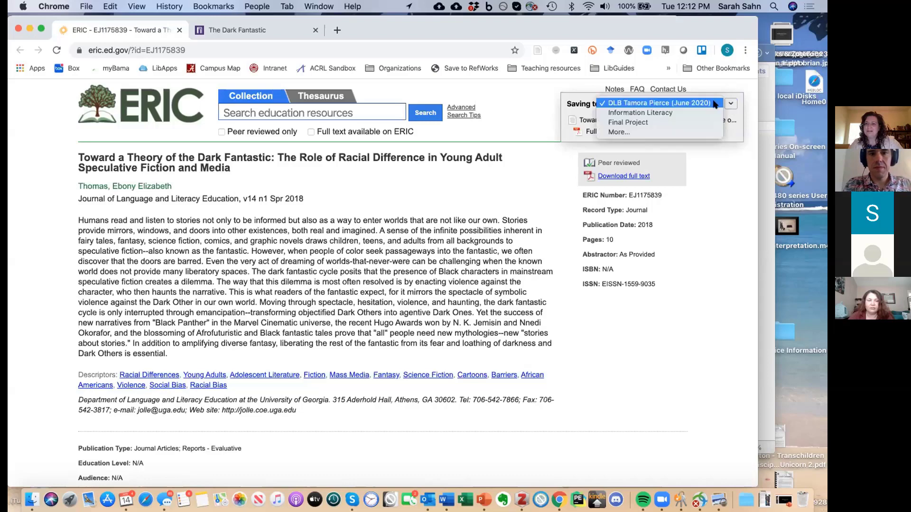
{"action": "left_click", "coordinate": [715, 104]}
{"action": "left_click", "coordinate": [731, 103]}
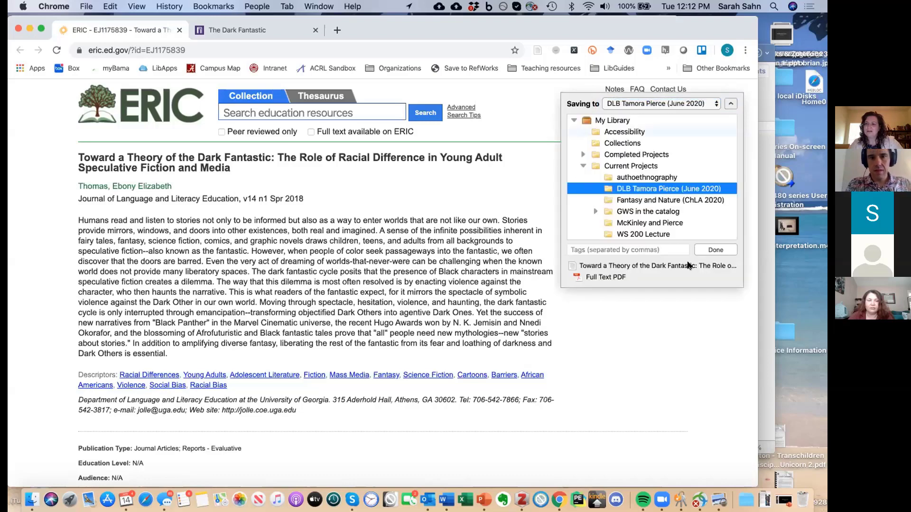
{"action": "left_click", "coordinate": [712, 251]}
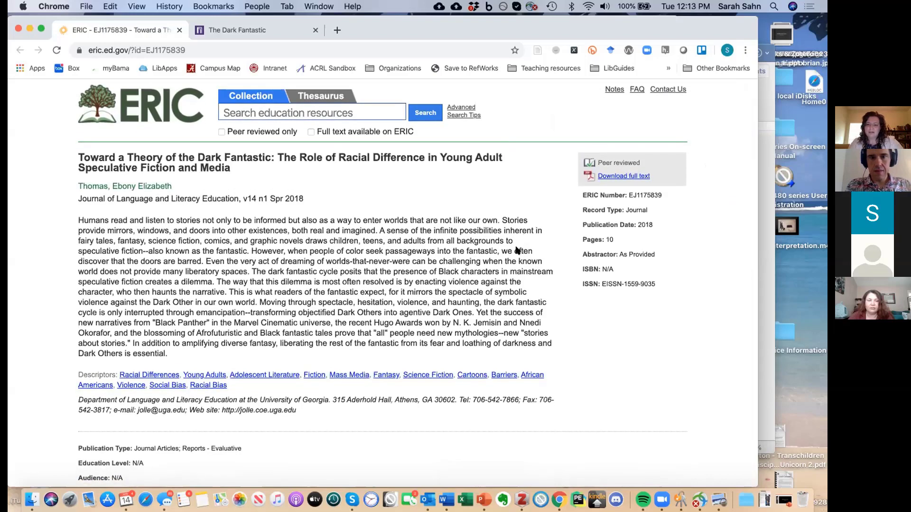
View the details of "Medievalism and the Fantasy Heroine" in Zotero and return to the ERIC page in Chrome
{"action": "left_click", "coordinate": [522, 500]}
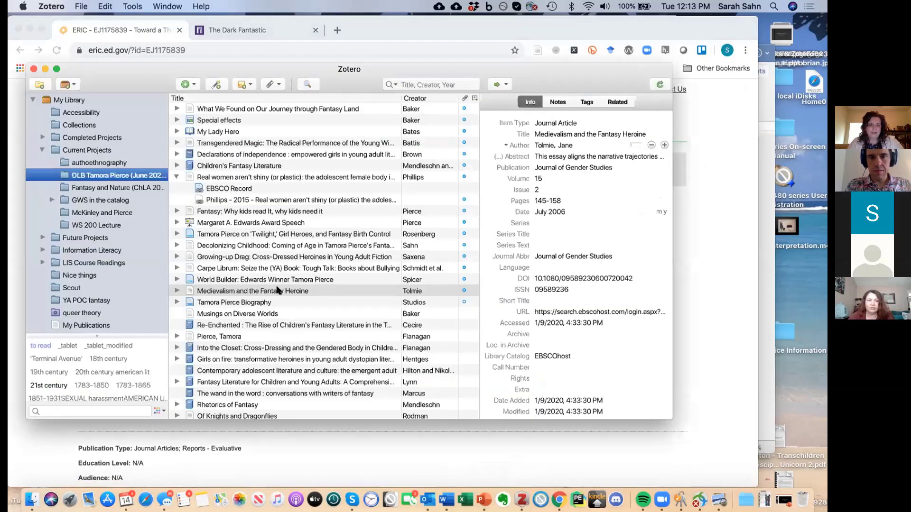
{"action": "left_click", "coordinate": [280, 289]}
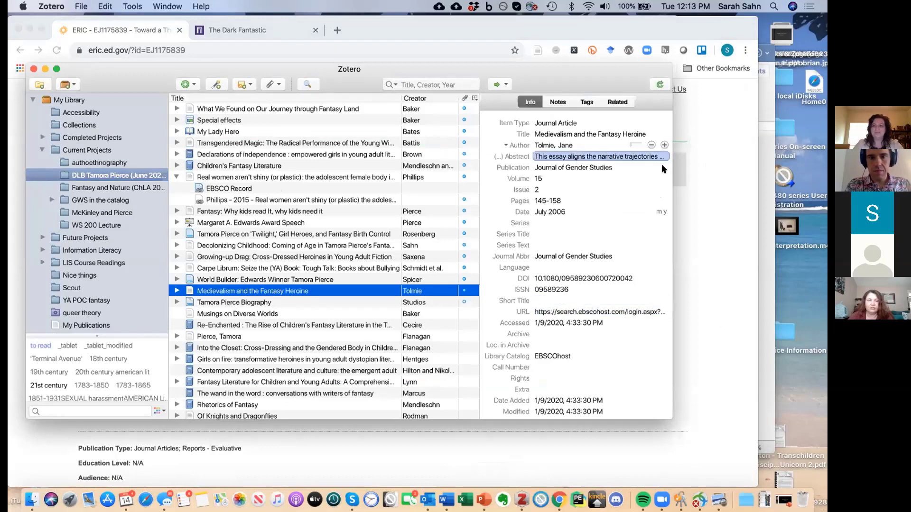
{"action": "left_click", "coordinate": [701, 187]}
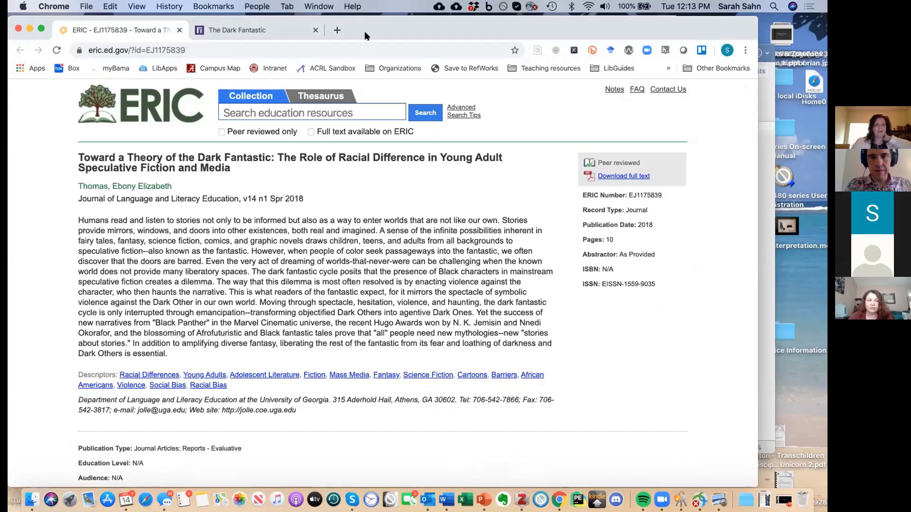
Save the ERIC article with the Zotero connector and display its record in Zotero, repositioning the browser and Zotero windows
{"action": "left_click_drag", "start_coordinate": [364, 30], "coordinate": [415, 22]}
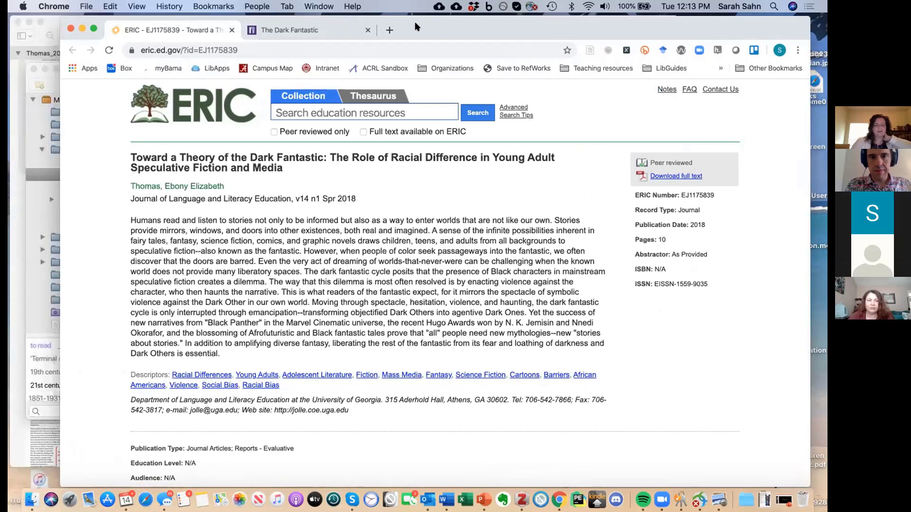
{"action": "left_click", "coordinate": [589, 48]}
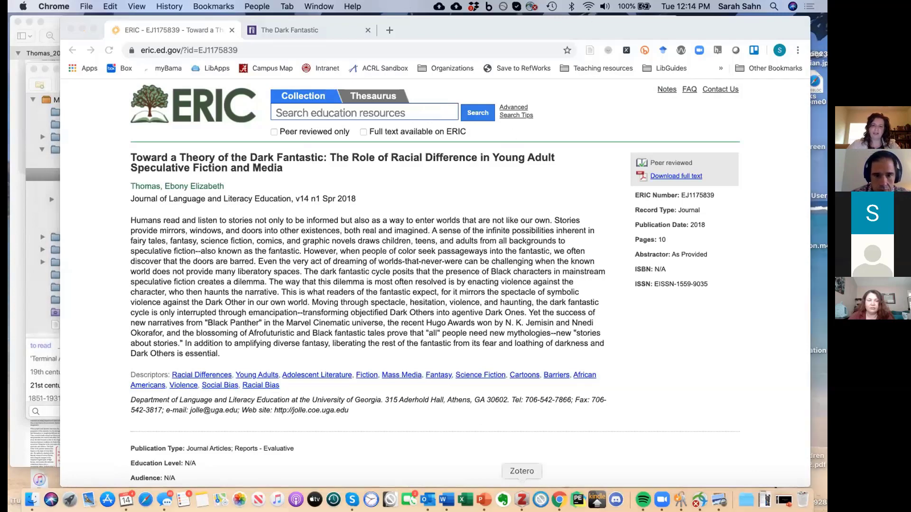
{"action": "left_click", "coordinate": [522, 499]}
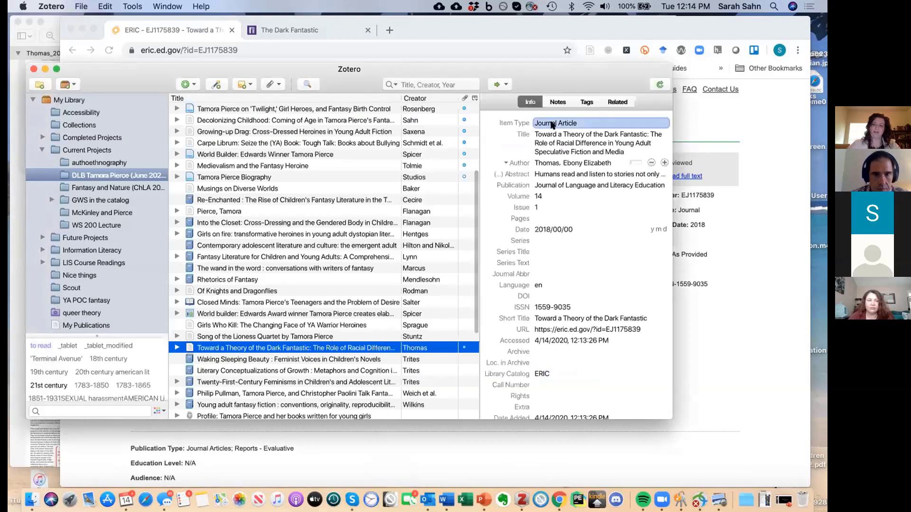
{"action": "left_click_drag", "start_coordinate": [576, 72], "coordinate": [636, 58]}
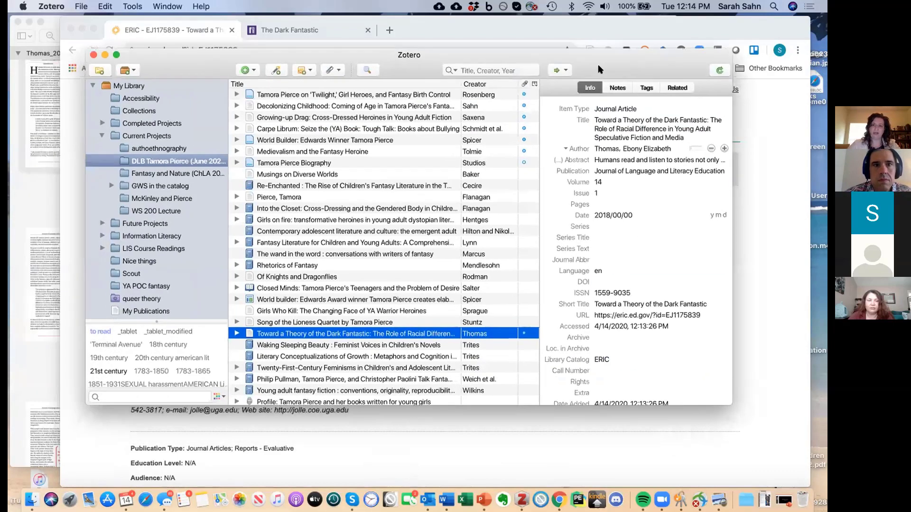
Reveal the saved article's PDF attachment, view its details, and look through the options for attaching links or files to the article
{"action": "left_click", "coordinate": [653, 107]}
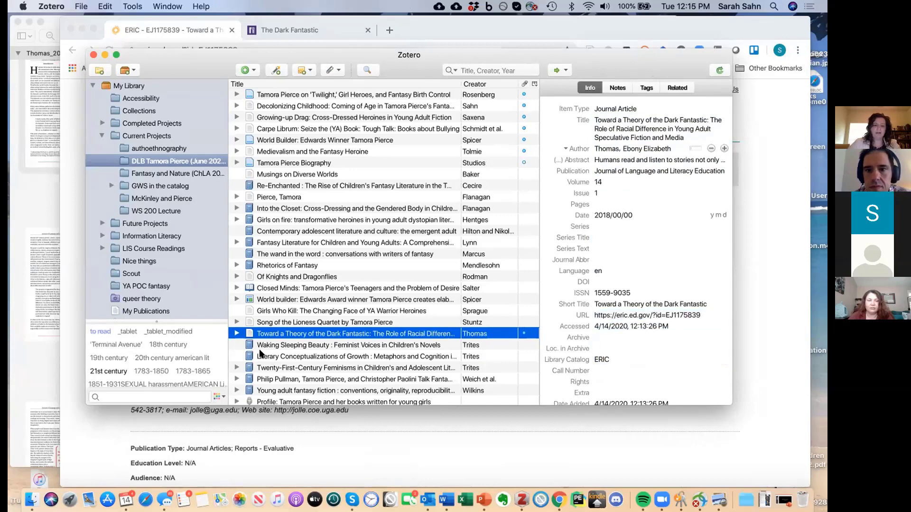
{"action": "left_click", "coordinate": [236, 334]}
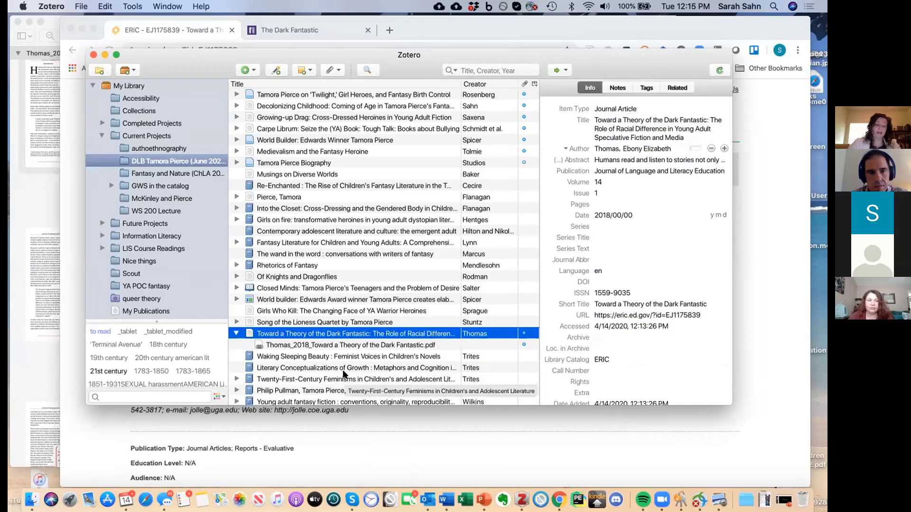
{"action": "left_click", "coordinate": [293, 344]}
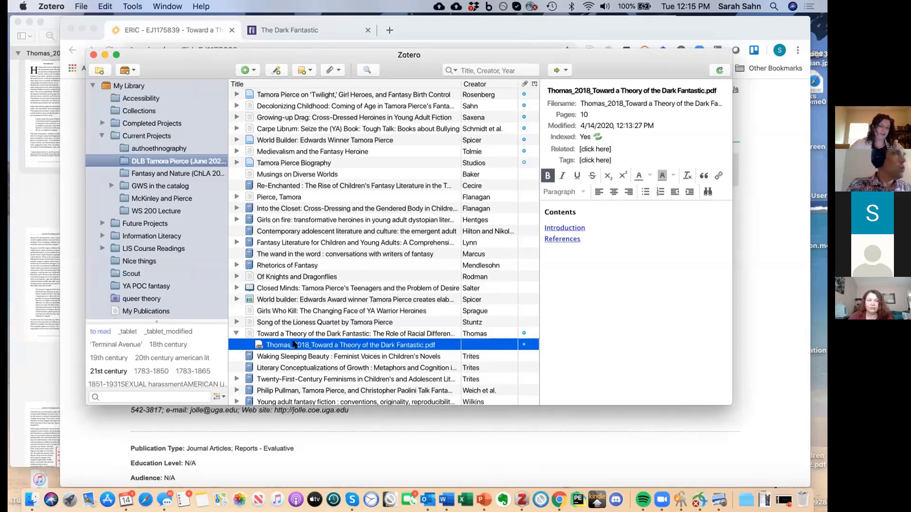
{"action": "left_click", "coordinate": [288, 335]}
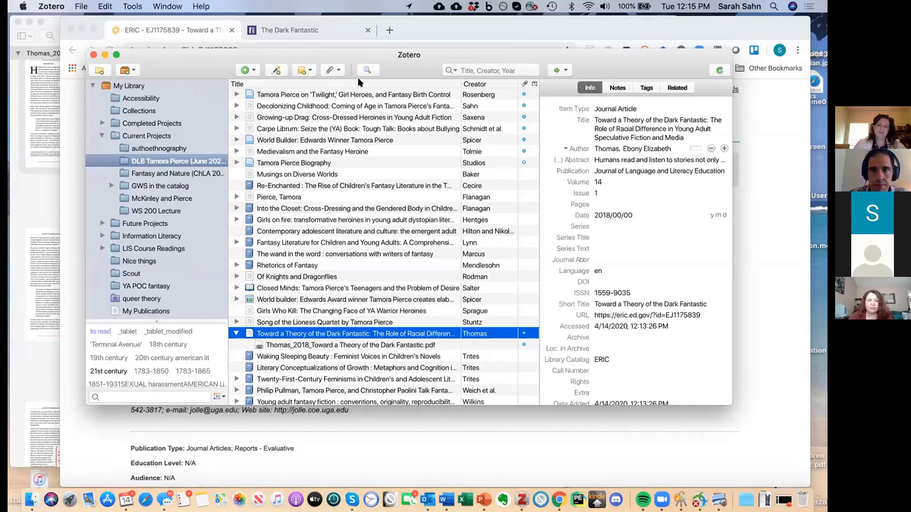
{"action": "left_click", "coordinate": [335, 70]}
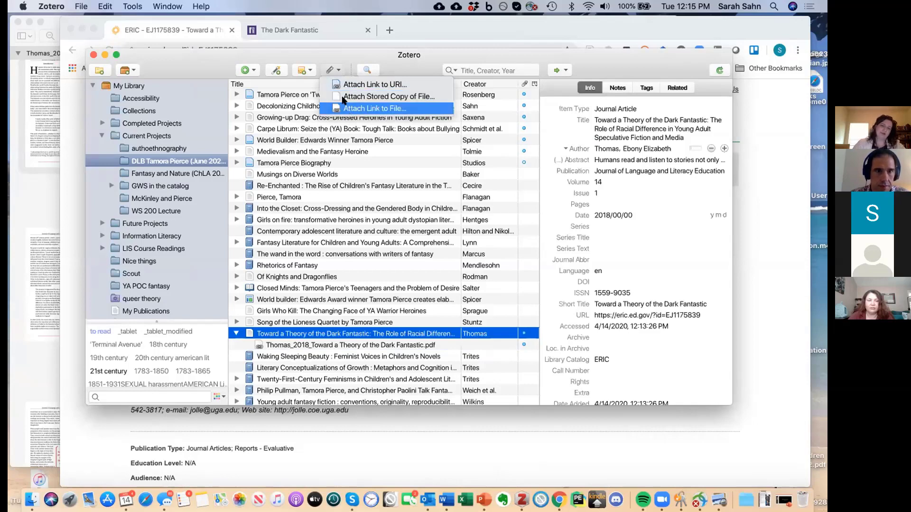
{"action": "left_click", "coordinate": [329, 65]}
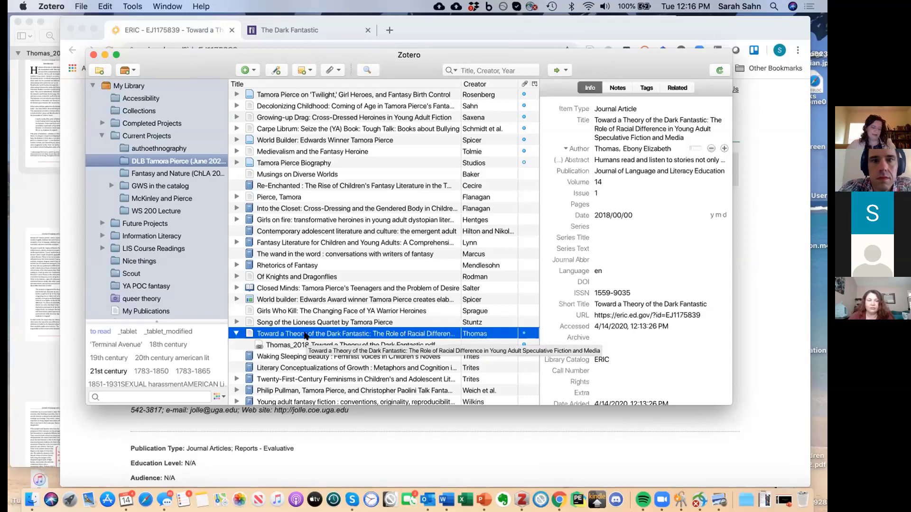
Open the article's attached PDF in Preview to check it, close both PDF windows and quit Preview
{"action": "left_click", "coordinate": [284, 345]}
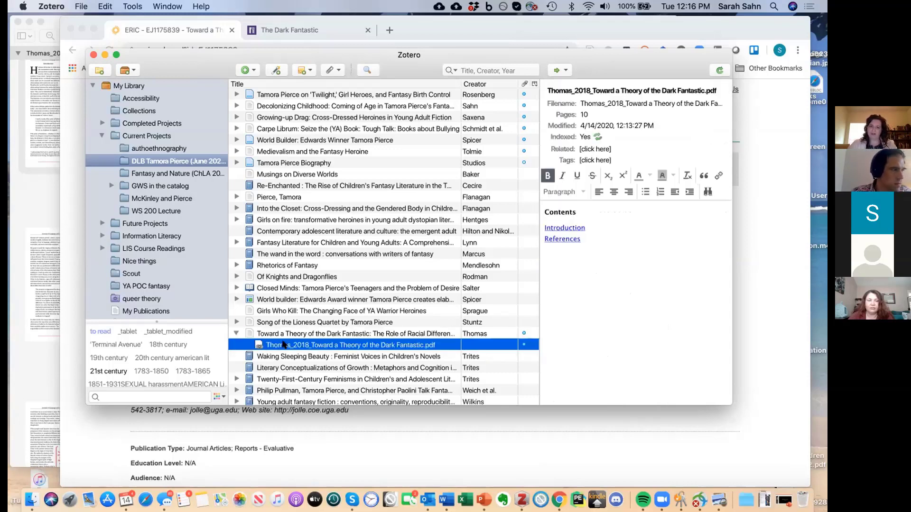
{"action": "double_click", "coordinate": [284, 345]}
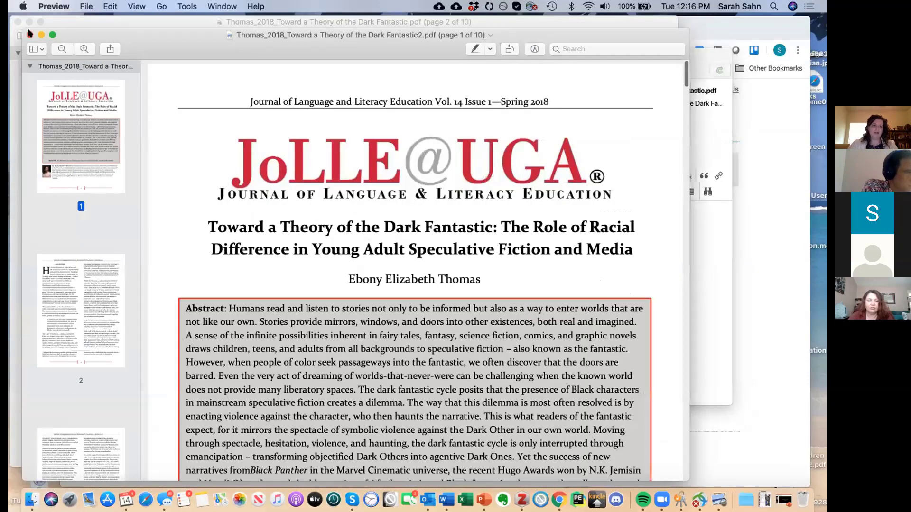
{"action": "left_click", "coordinate": [30, 35]}
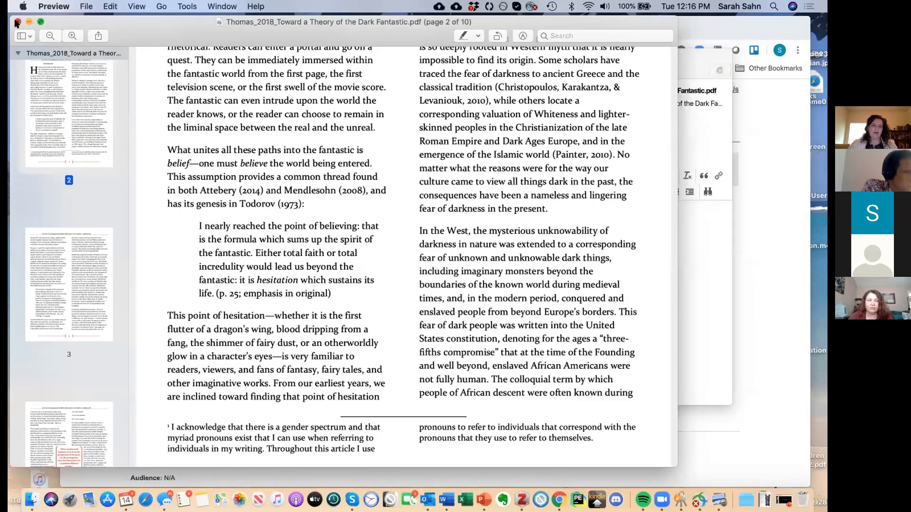
{"action": "left_click", "coordinate": [18, 22]}
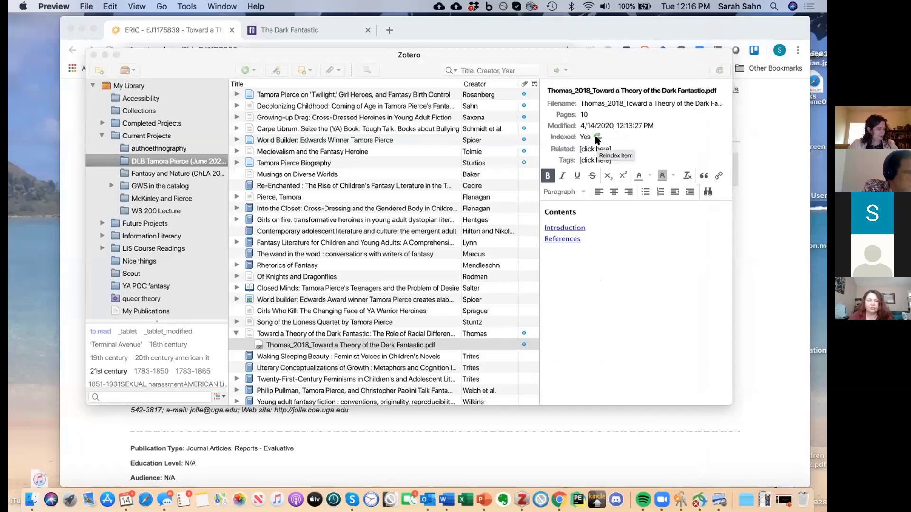
{"action": "key", "text": "super+q"}
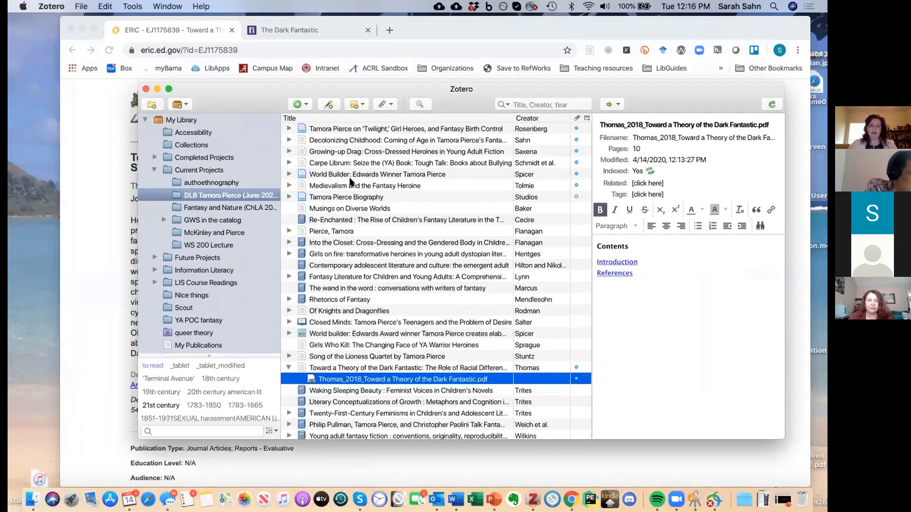
Look through the item types for creating an item manually and display the entry for adding items by identifier
{"action": "left_click", "coordinate": [301, 102]}
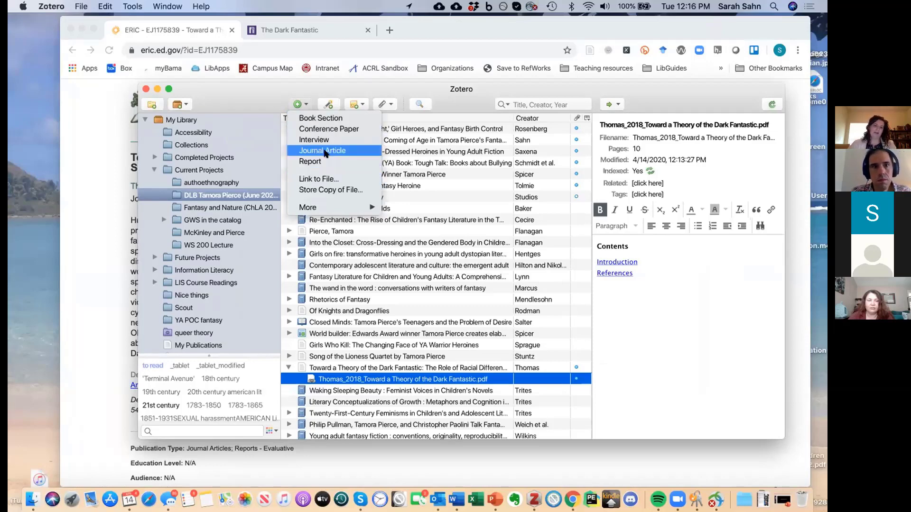
{"action": "mouse_move", "coordinate": [320, 210]}
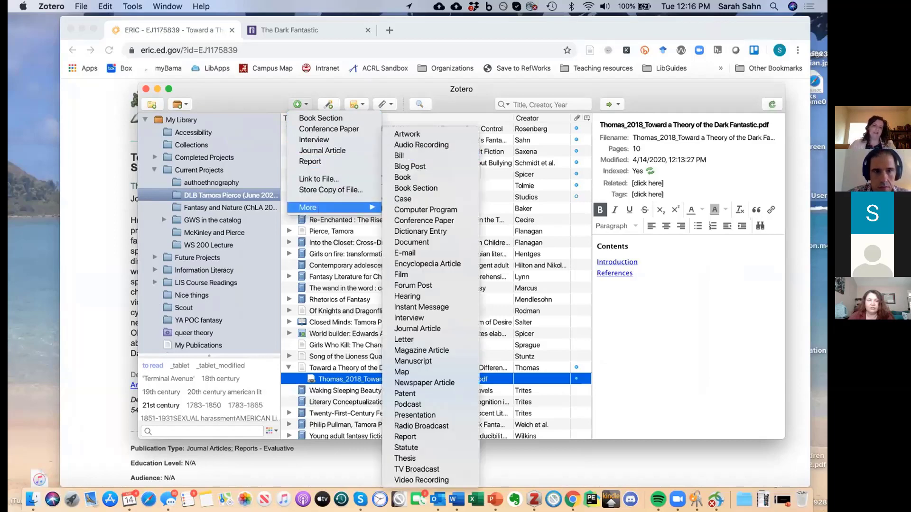
{"action": "left_click", "coordinate": [250, 105]}
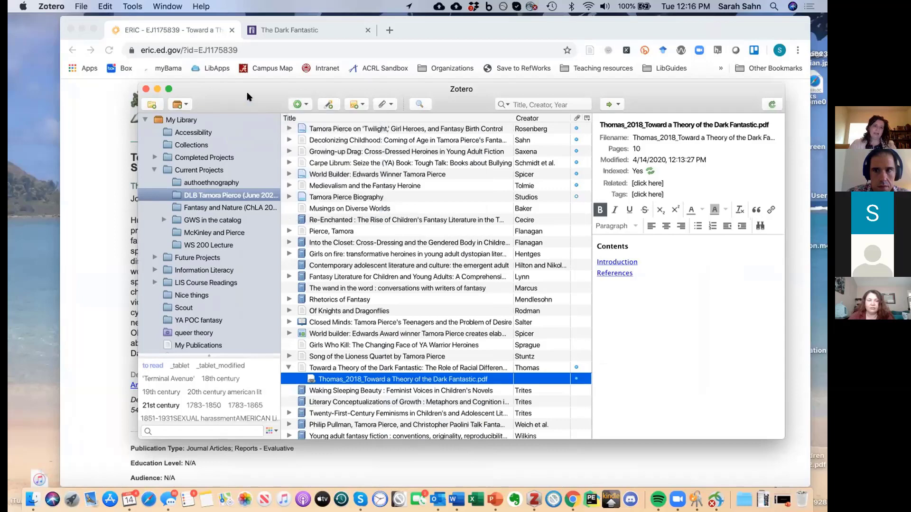
{"action": "left_click", "coordinate": [327, 102]}
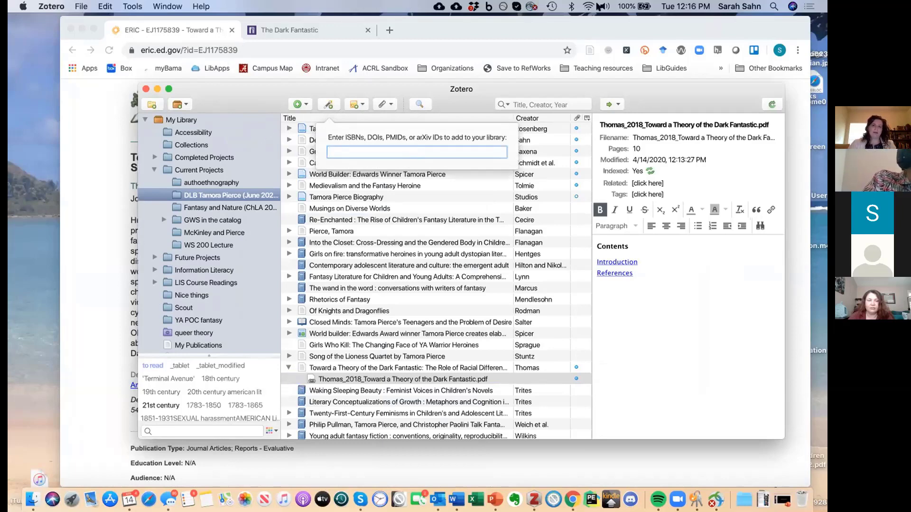
{"action": "left_click_drag", "start_coordinate": [650, 38], "coordinate": [650, 60]}
{"action": "left_click", "coordinate": [289, 51]}
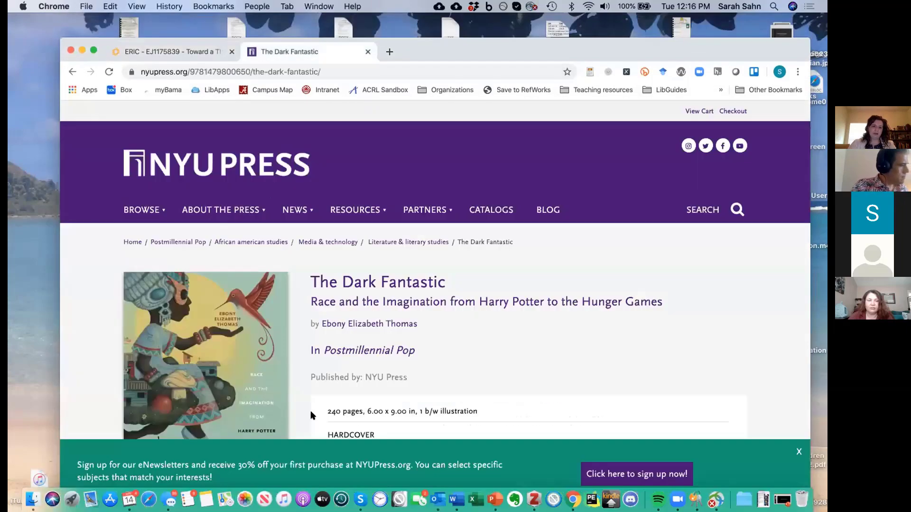
{"action": "scroll", "coordinate": [500, 318], "scroll_direction": "down", "scroll_amount": 3}
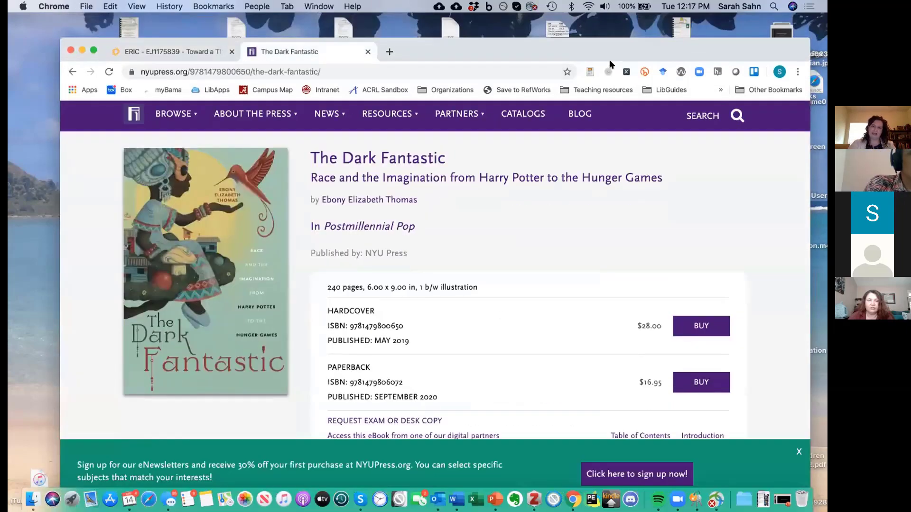
{"action": "scroll", "coordinate": [532, 274], "scroll_direction": "down", "scroll_amount": 3}
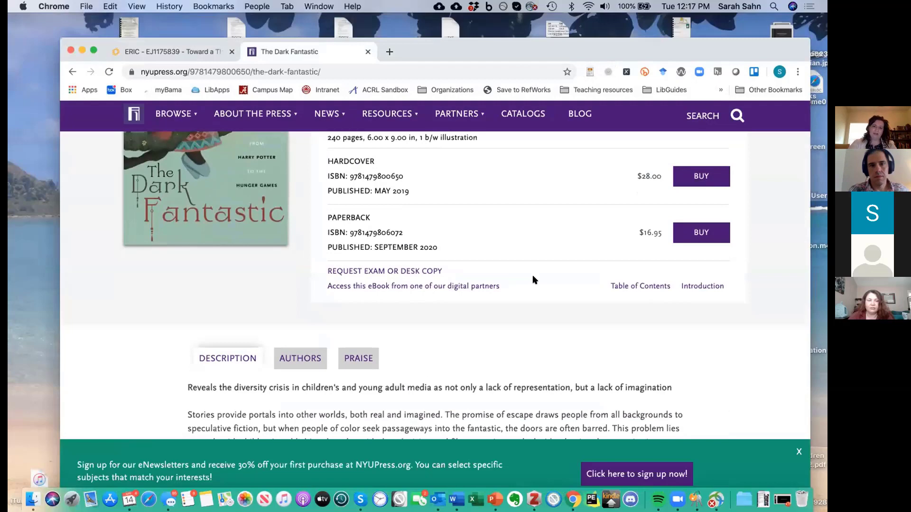
{"action": "triple_click", "coordinate": [407, 176]}
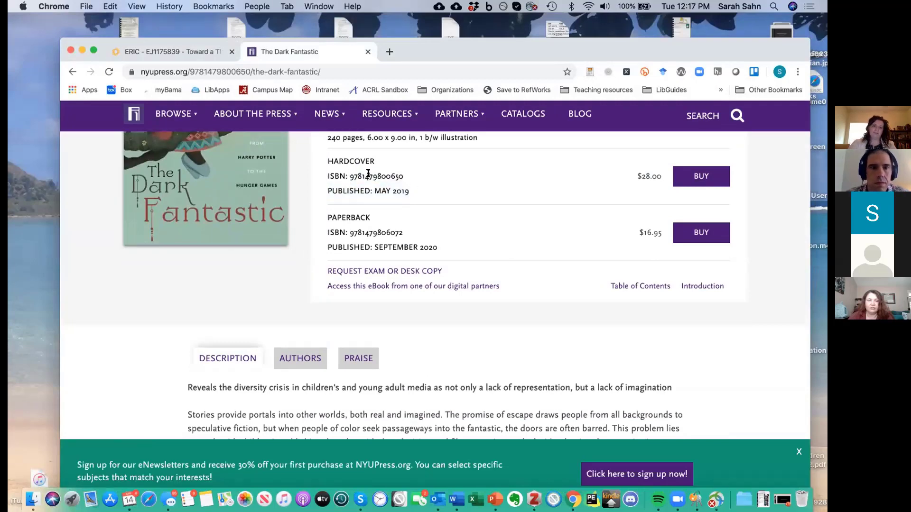
{"action": "triple_click", "coordinate": [409, 175]}
{"action": "double_click", "coordinate": [401, 174]}
{"action": "key", "text": "super+c"}
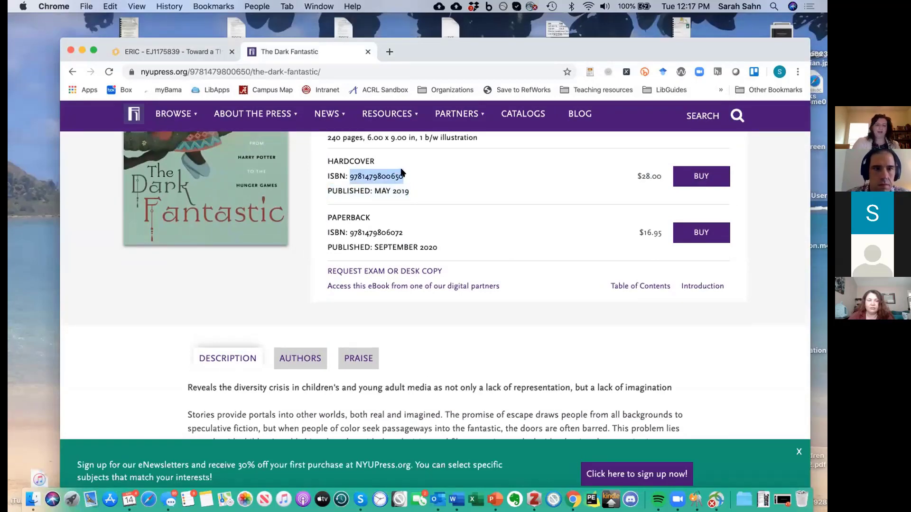
{"action": "left_click", "coordinate": [535, 499]}
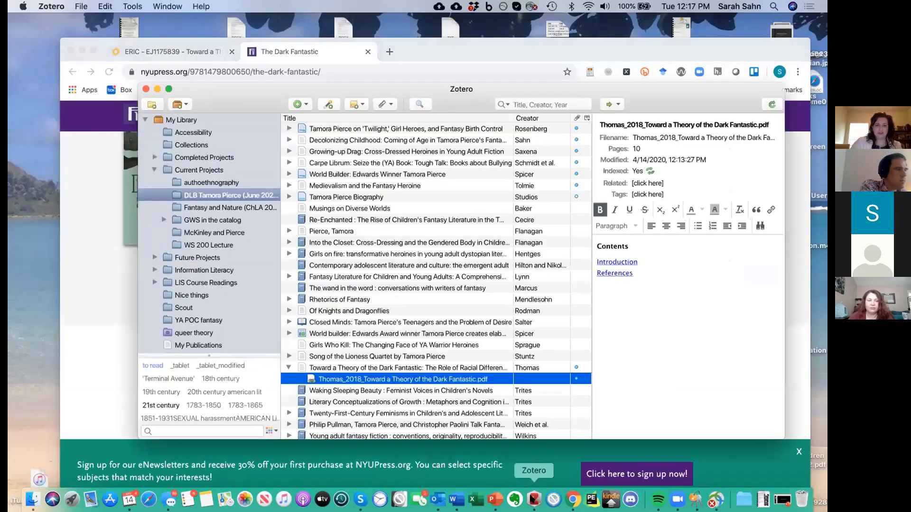
{"action": "left_click", "coordinate": [324, 105]}
{"action": "key", "text": "super+v"}
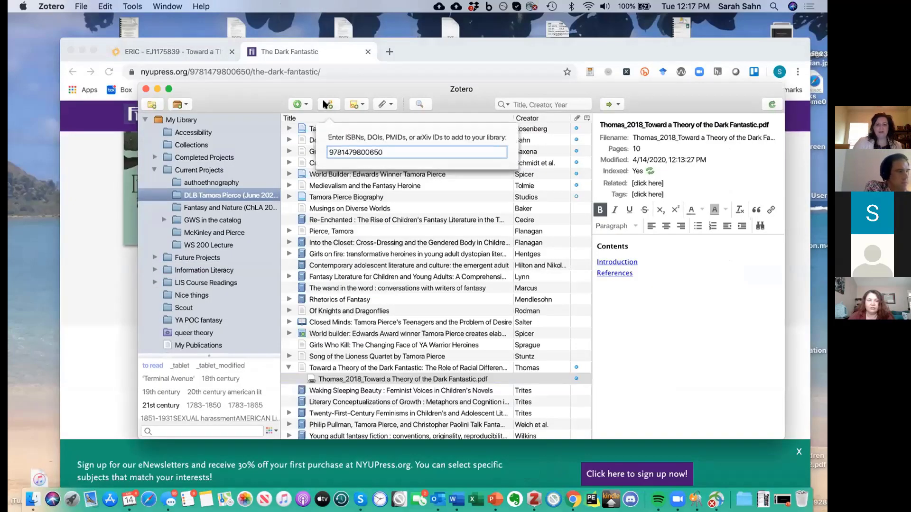
{"action": "key", "text": "Return"}
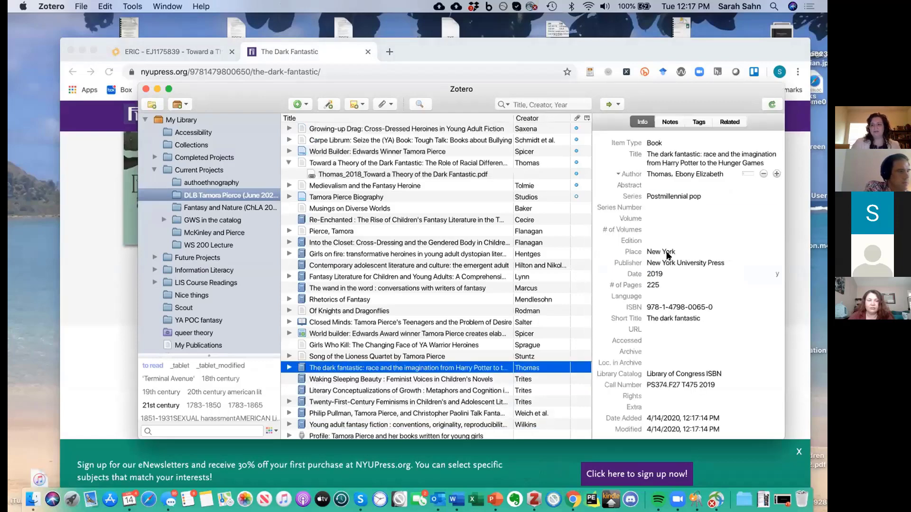
Examine the book's record fields and read its attached contents note, leaving the record collapsed
{"action": "left_click", "coordinate": [685, 228]}
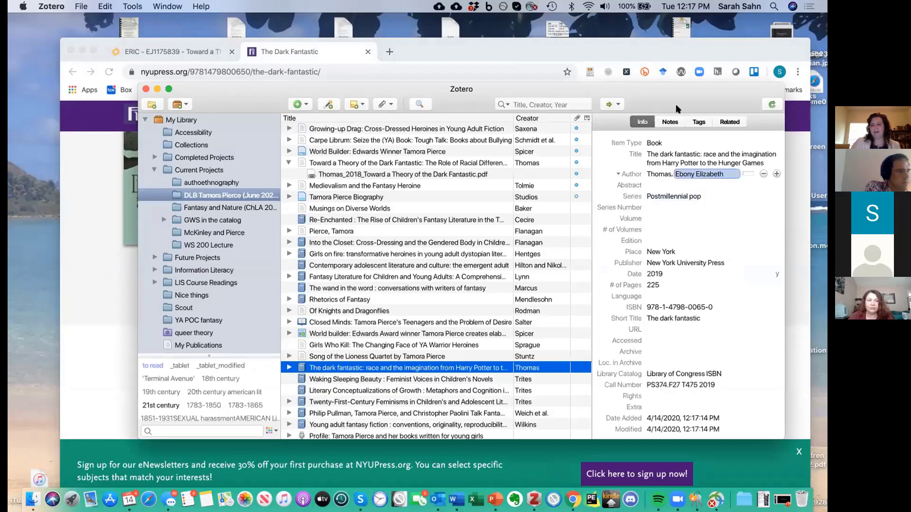
{"action": "left_click", "coordinate": [709, 328]}
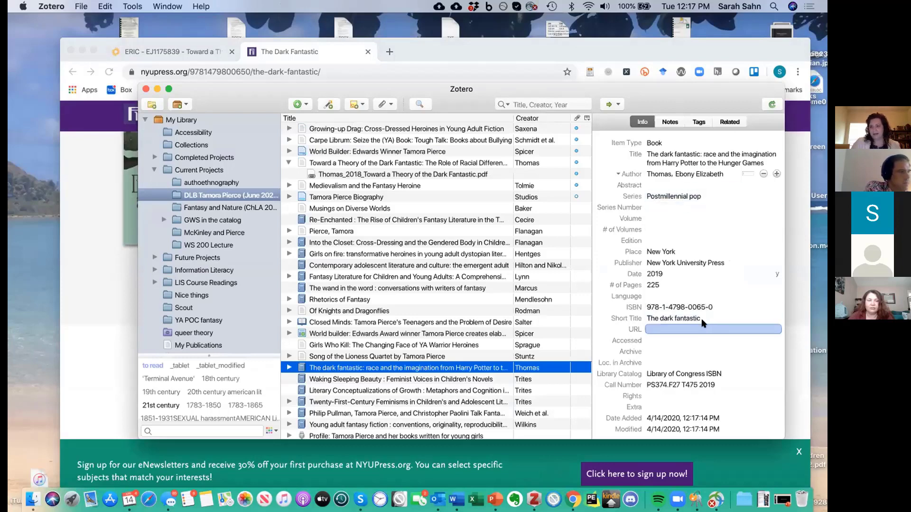
{"action": "key", "text": "Return"}
{"action": "left_click", "coordinate": [289, 368]}
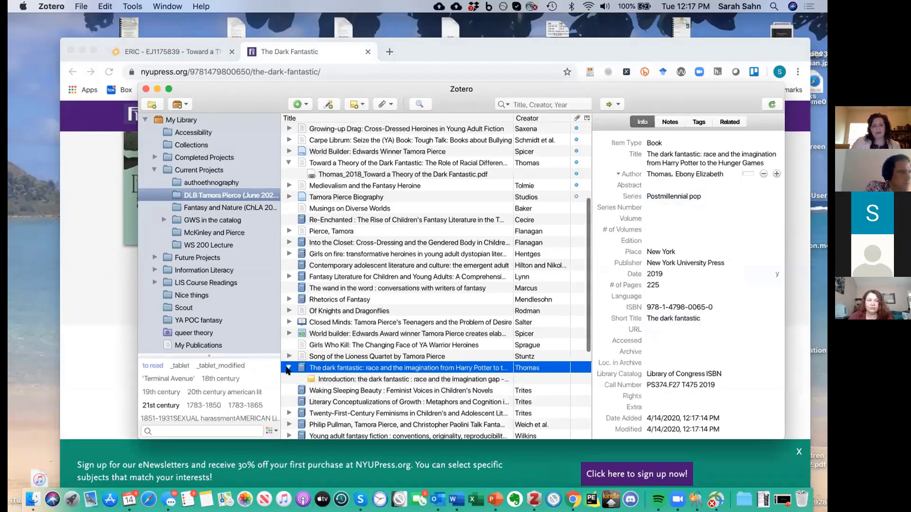
{"action": "left_click", "coordinate": [347, 378]}
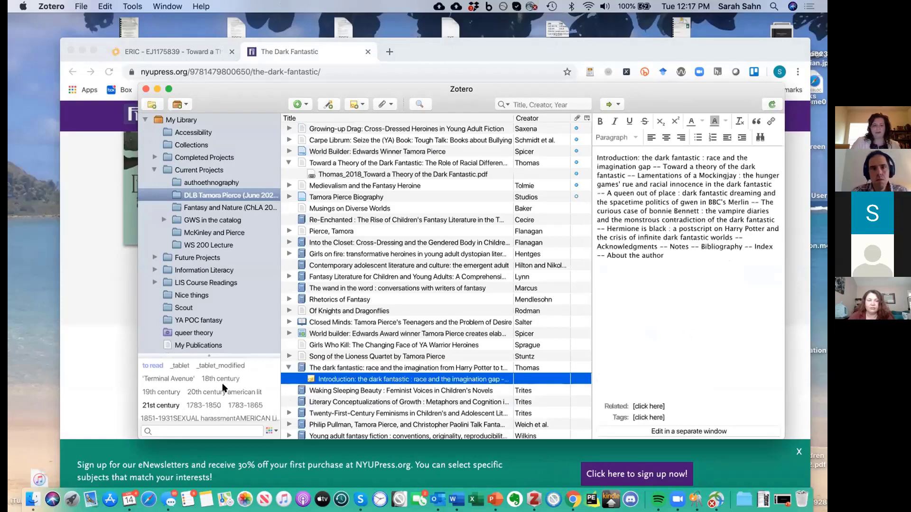
{"action": "left_click", "coordinate": [289, 367]}
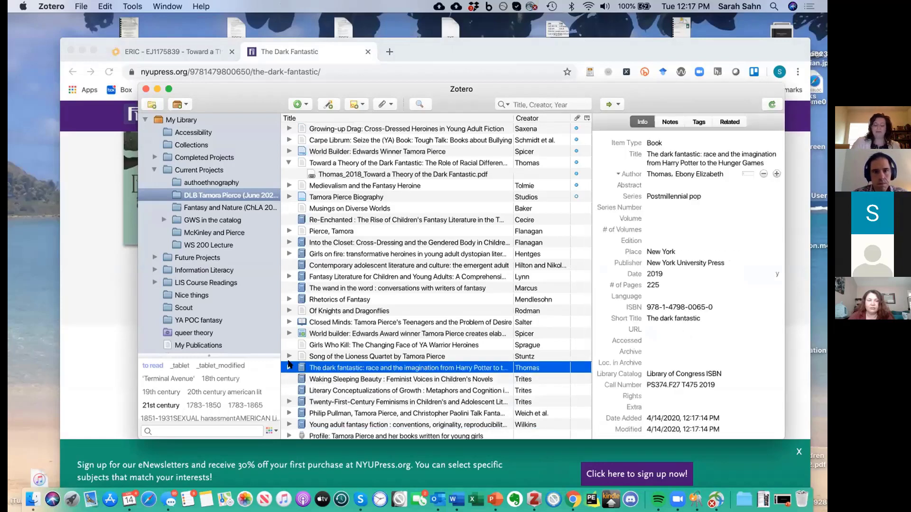
Reposition the Zotero window and look through the full list of item types available for manual entry
{"action": "left_click_drag", "start_coordinate": [444, 90], "coordinate": [465, 64]}
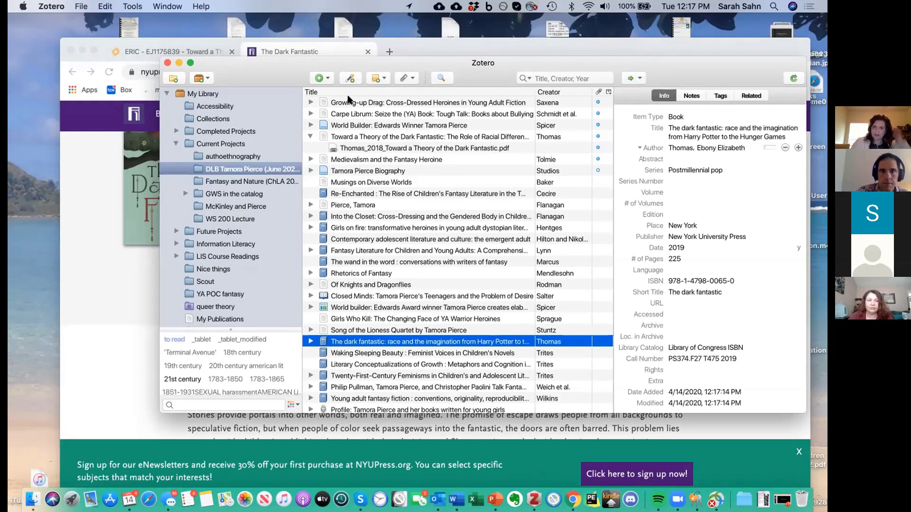
{"action": "left_click", "coordinate": [327, 77]}
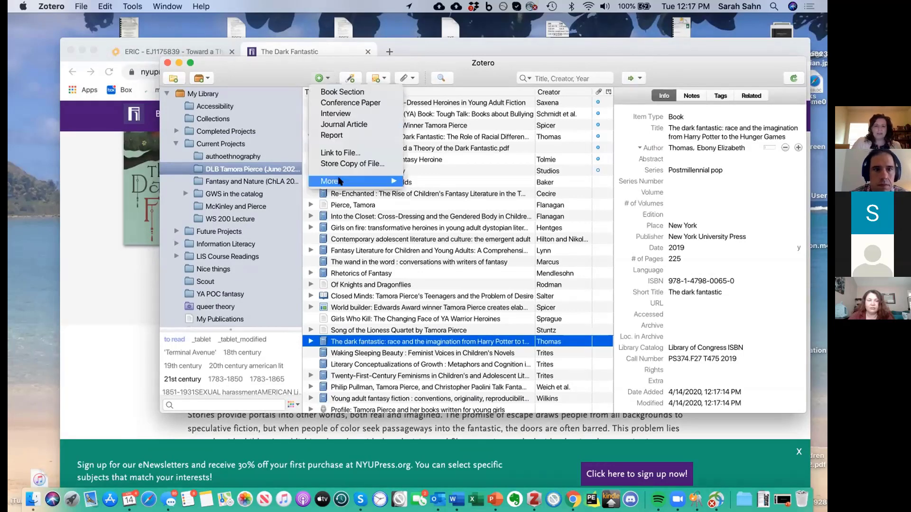
{"action": "mouse_move", "coordinate": [339, 181]}
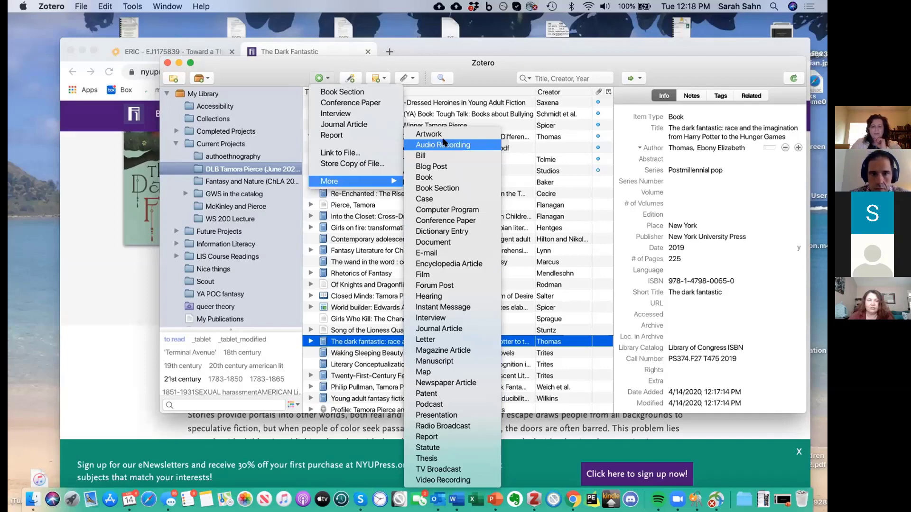
{"action": "left_click", "coordinate": [559, 289]}
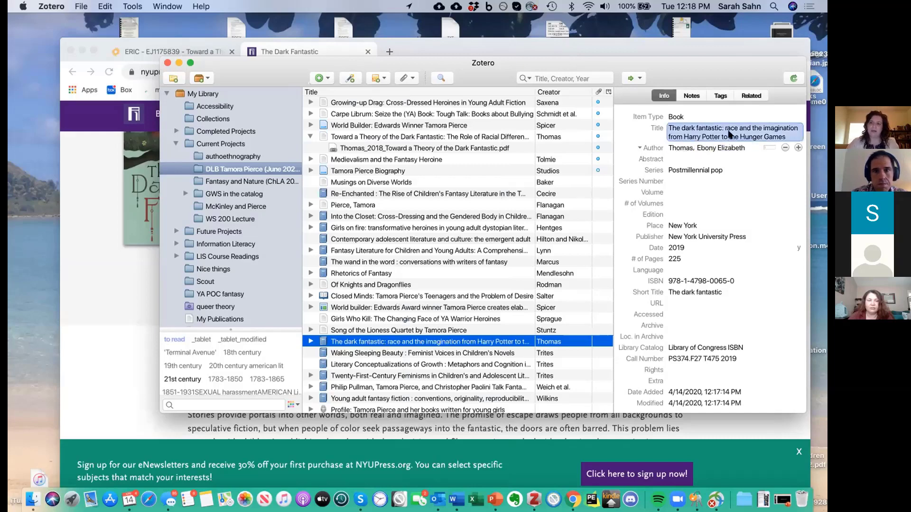
Add the existing tag "YOUNG adult fiction" to the record for The dark fantastic
{"action": "left_click", "coordinate": [721, 95]}
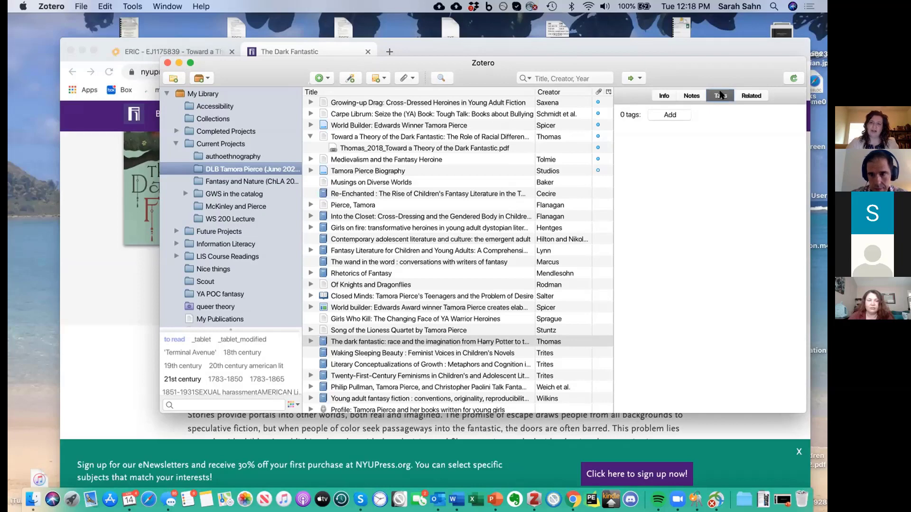
{"action": "left_click", "coordinate": [675, 116]}
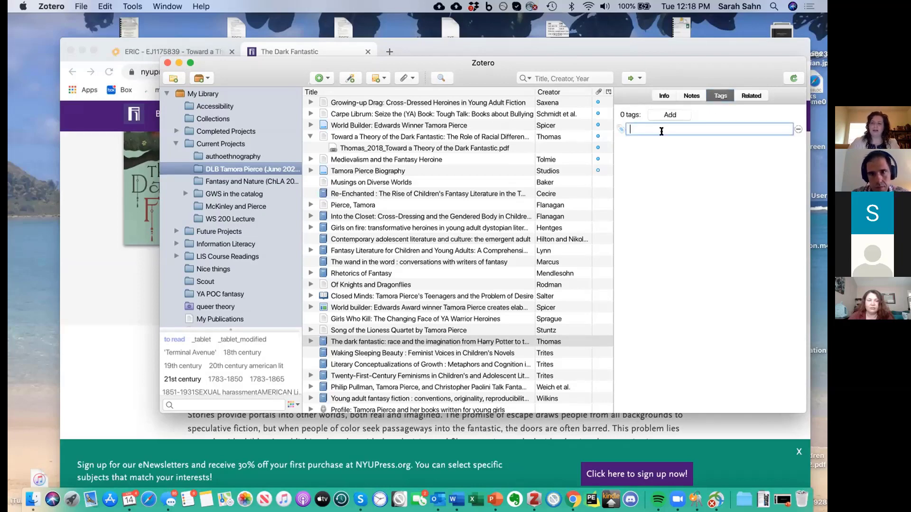
{"action": "type", "text": "young"}
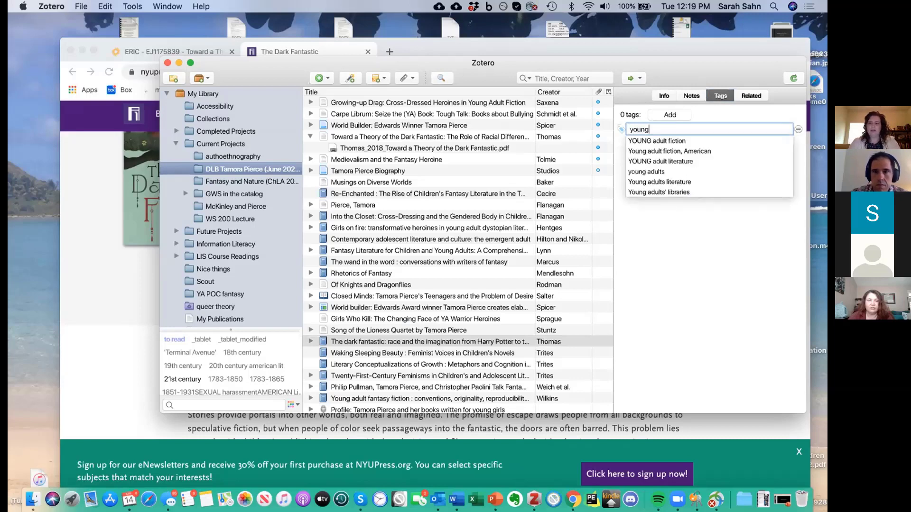
{"action": "left_click", "coordinate": [648, 141]}
{"action": "key", "text": "Return"}
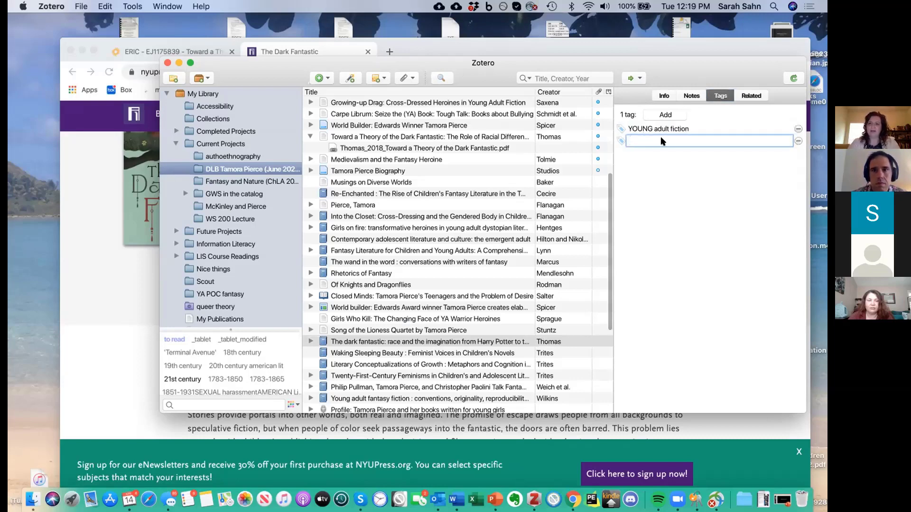
Add the existing tag "Fantasy literature" to the same book record
{"action": "type", "text": "you"}
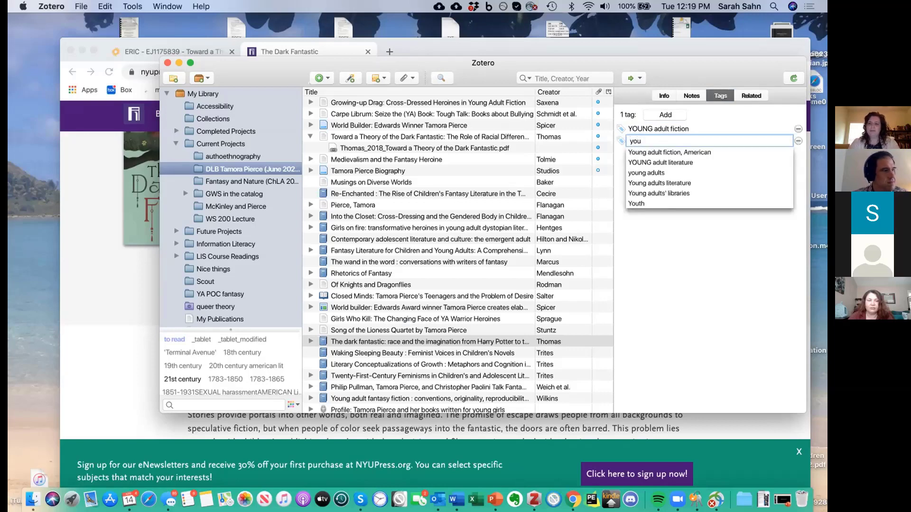
{"action": "key", "text": "BackSpace"}
{"action": "key", "text": "BackSpace"}
{"action": "key", "text": "BackSpace"}
{"action": "type", "text": "fa"}
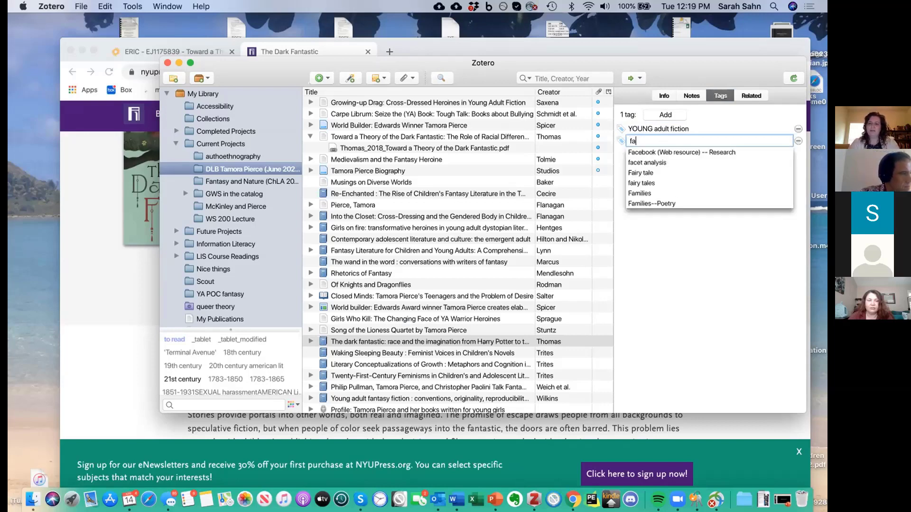
{"action": "type", "text": "ntasy literature"}
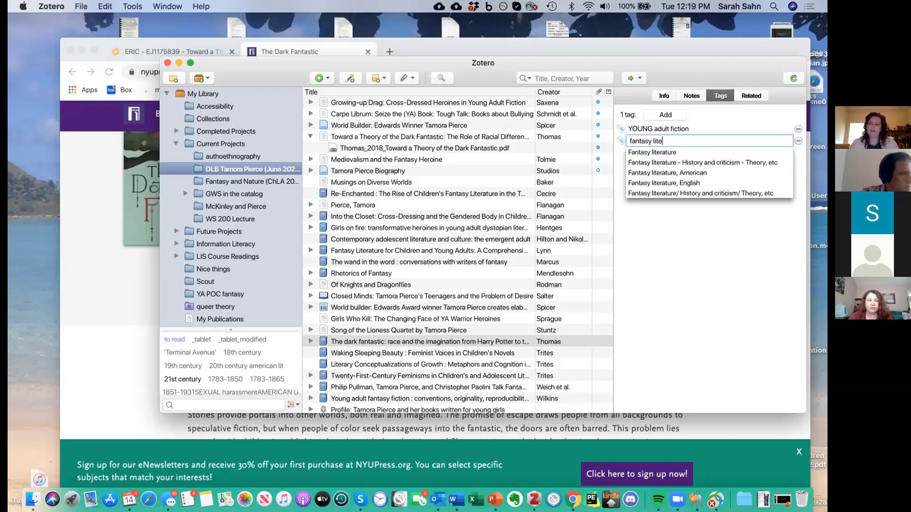
{"action": "left_click", "coordinate": [663, 151]}
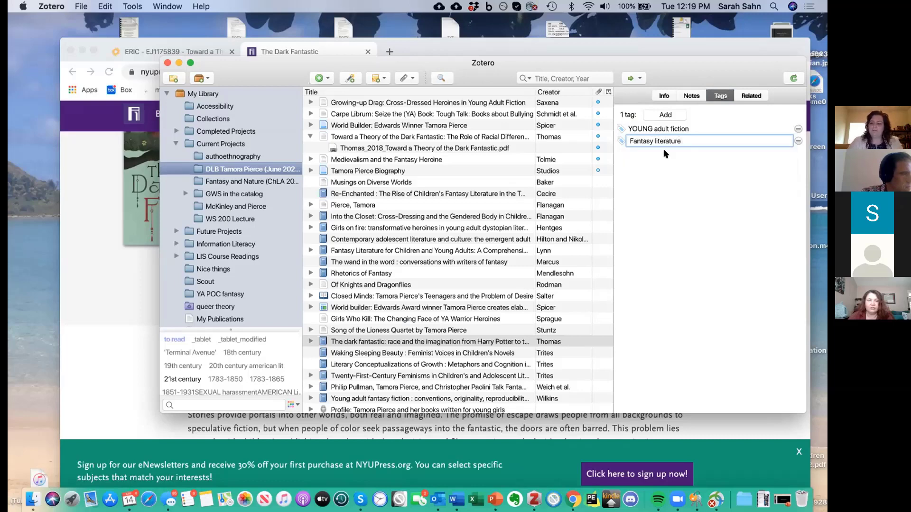
{"action": "key", "text": "Return"}
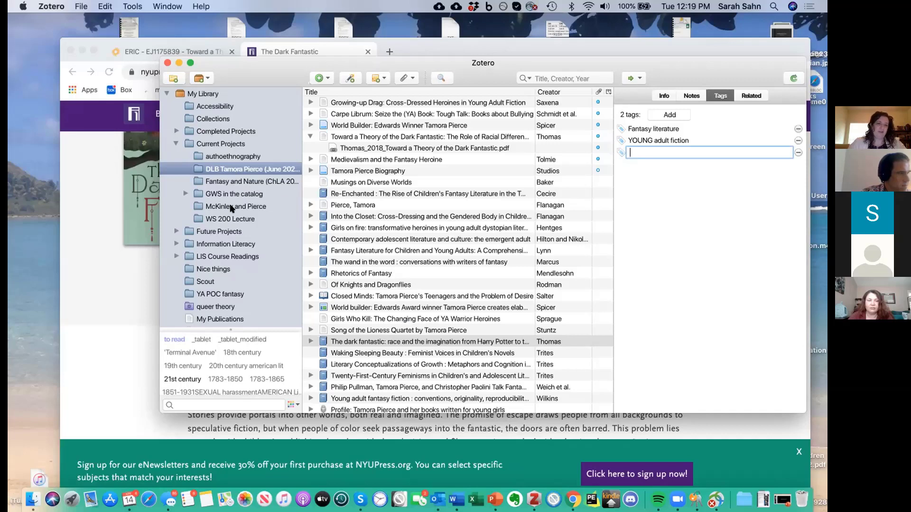
Look at the book's related items and the dialog for choosing them, cancel it, and return to the record's bibliographic info
{"action": "left_click_drag", "start_coordinate": [679, 66], "coordinate": [677, 73]}
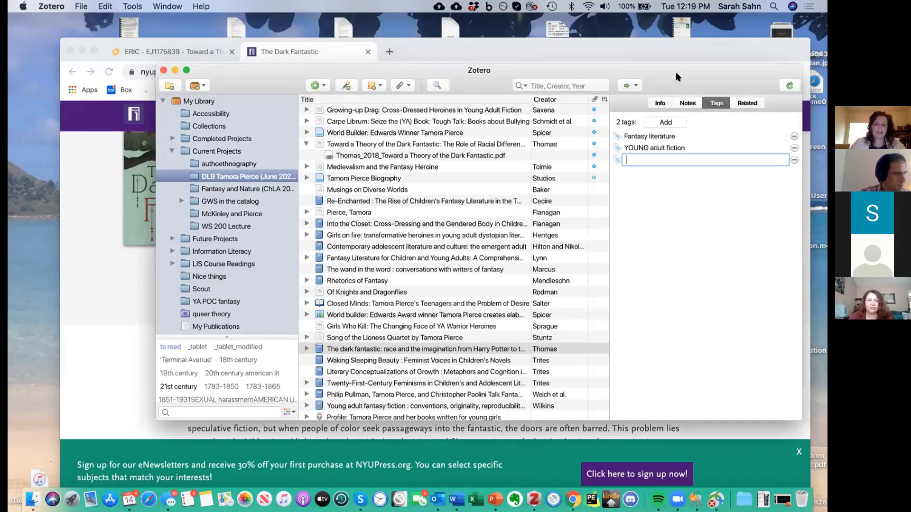
{"action": "left_click", "coordinate": [752, 103]}
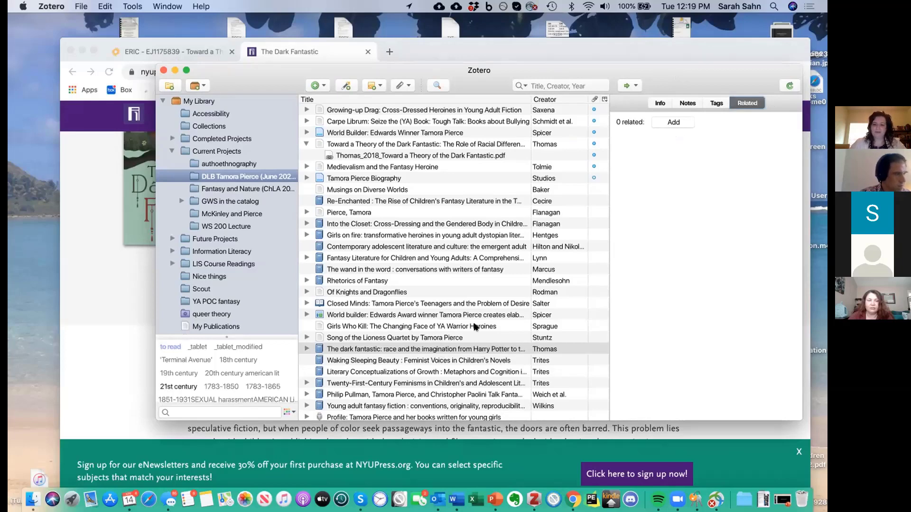
{"action": "left_click", "coordinate": [678, 123]}
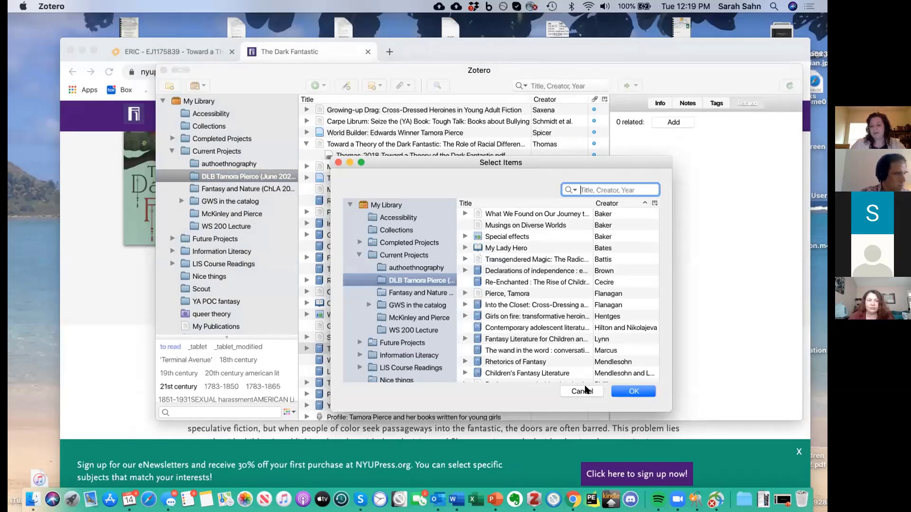
{"action": "left_click", "coordinate": [583, 391]}
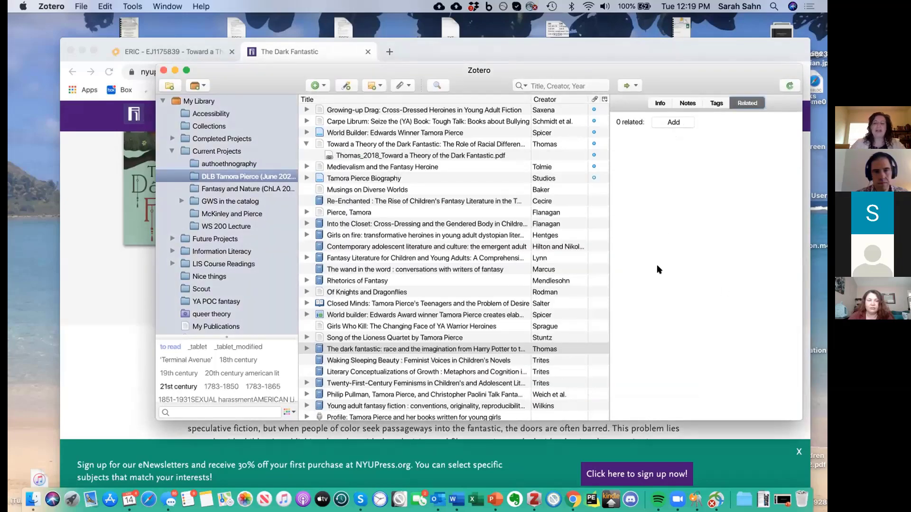
{"action": "left_click", "coordinate": [661, 104]}
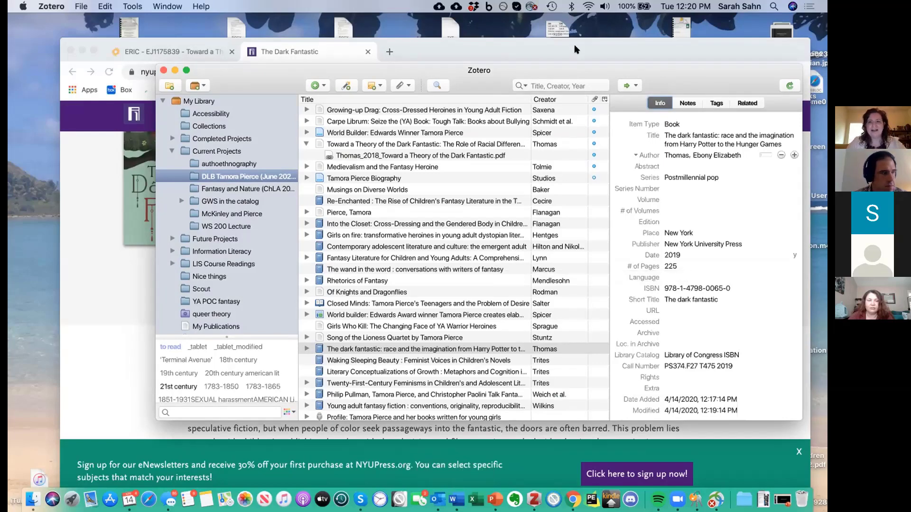
Switch to Word and reposition the document window containing the quotation from "Toward a theory…"
{"action": "left_click", "coordinate": [489, 429]}
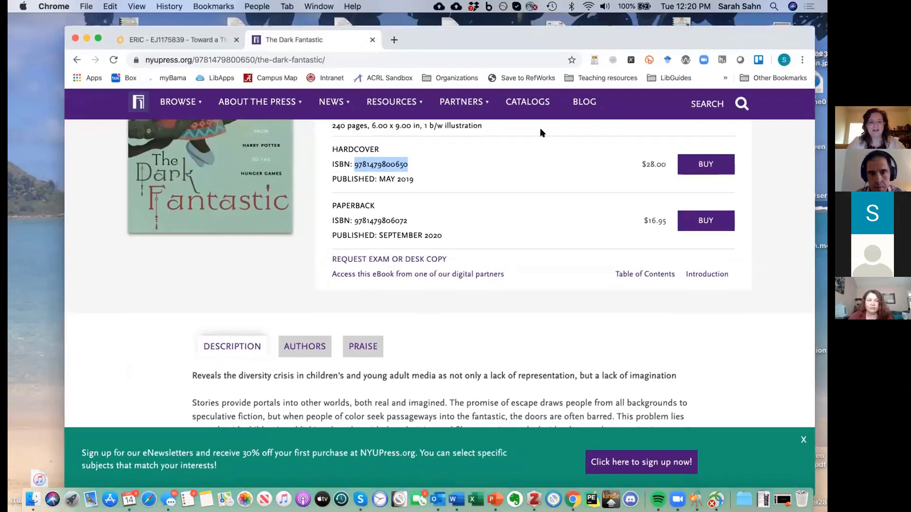
{"action": "left_click", "coordinate": [456, 498]}
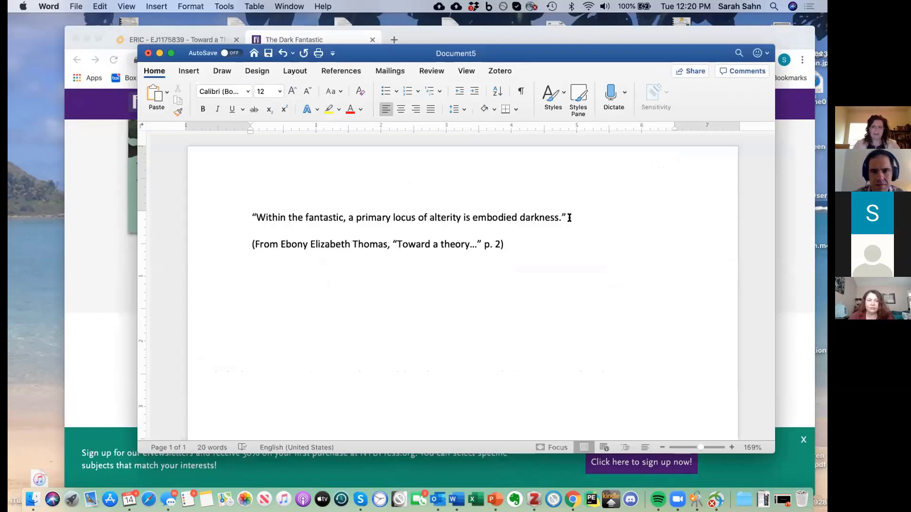
{"action": "left_click_drag", "start_coordinate": [580, 53], "coordinate": [596, 61]}
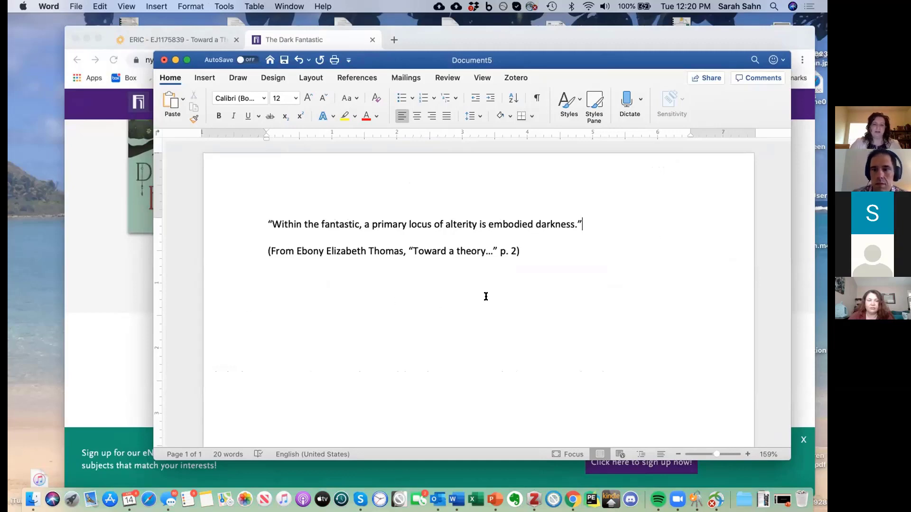
Start a Zotero citation after the quotation and choose Modern Language Association 8th edition as the document's citation style
{"action": "left_click", "coordinate": [520, 72]}
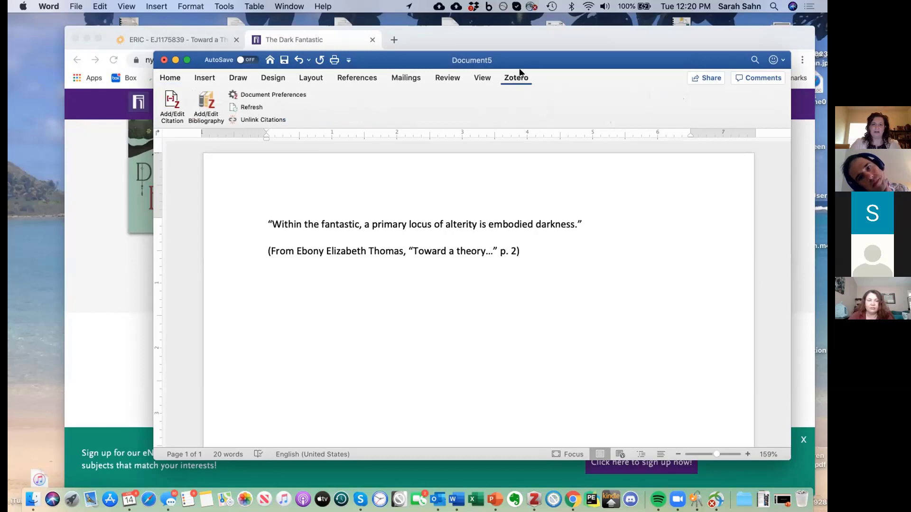
{"action": "left_click", "coordinate": [174, 102]}
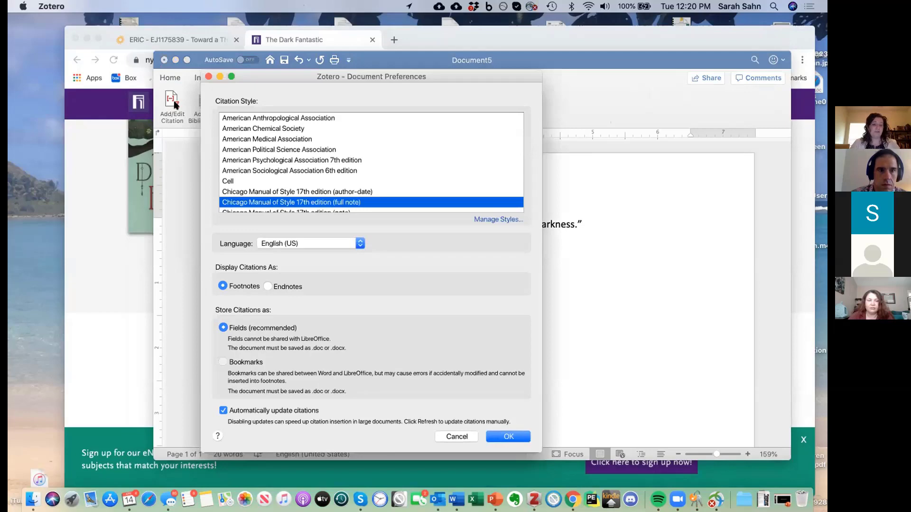
{"action": "scroll", "coordinate": [348, 188], "scroll_direction": "down", "scroll_amount": 10}
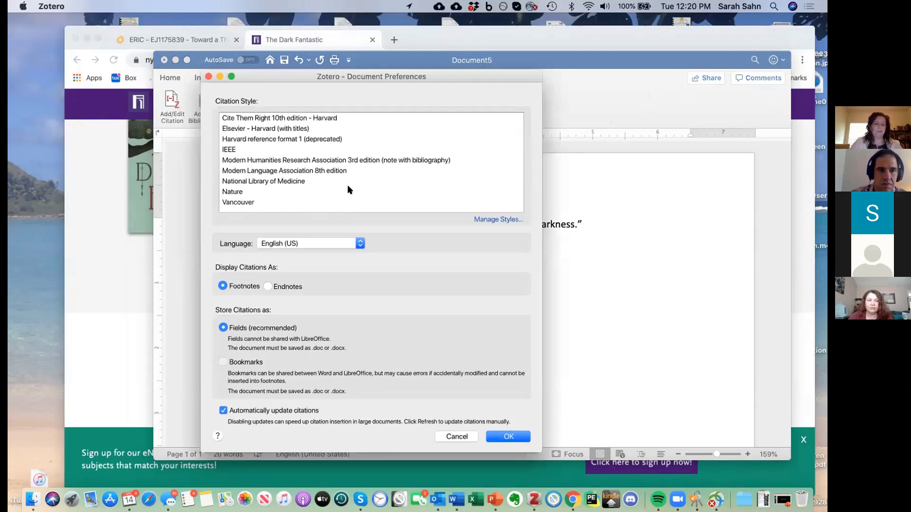
{"action": "scroll", "coordinate": [348, 188], "scroll_direction": "up", "scroll_amount": 5}
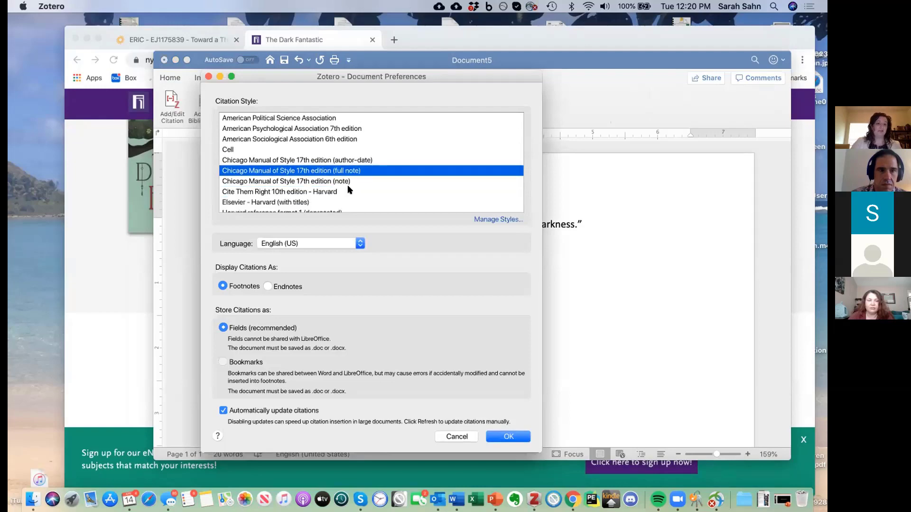
{"action": "scroll", "coordinate": [348, 189], "scroll_direction": "down", "scroll_amount": 3}
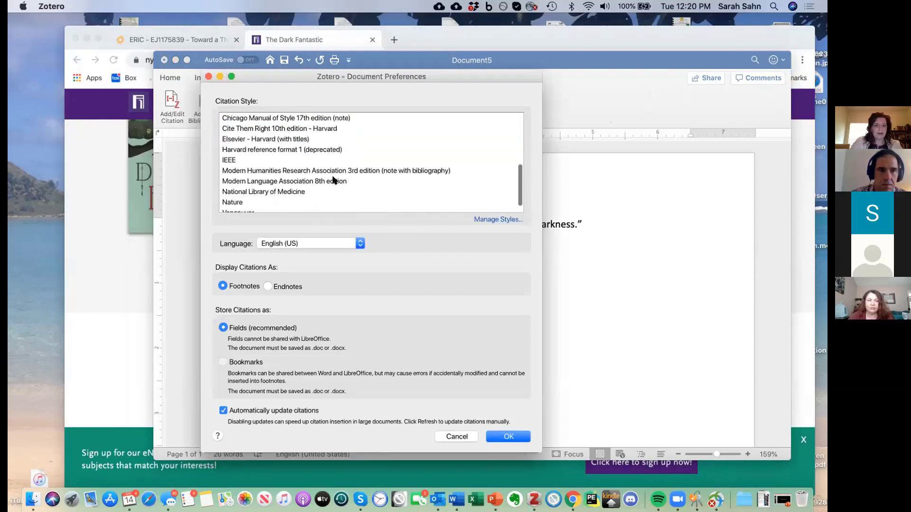
{"action": "left_click", "coordinate": [333, 180]}
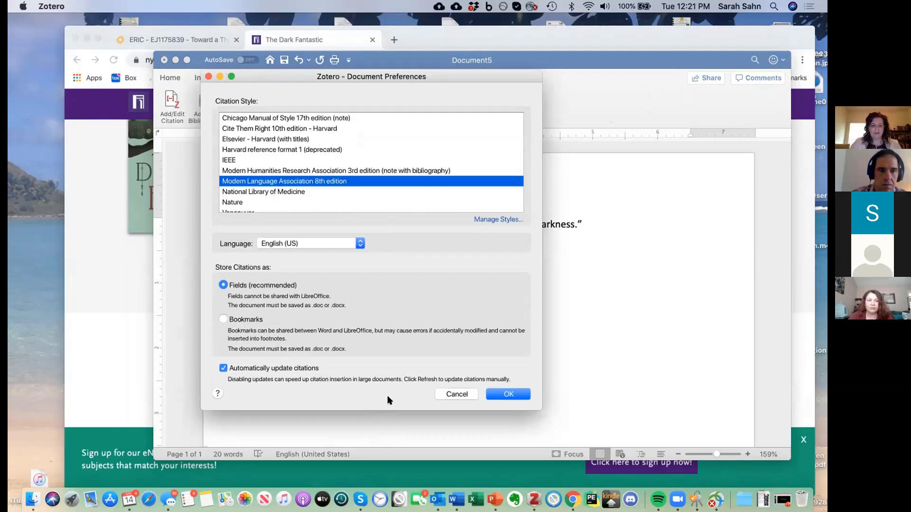
{"action": "left_click", "coordinate": [509, 395]}
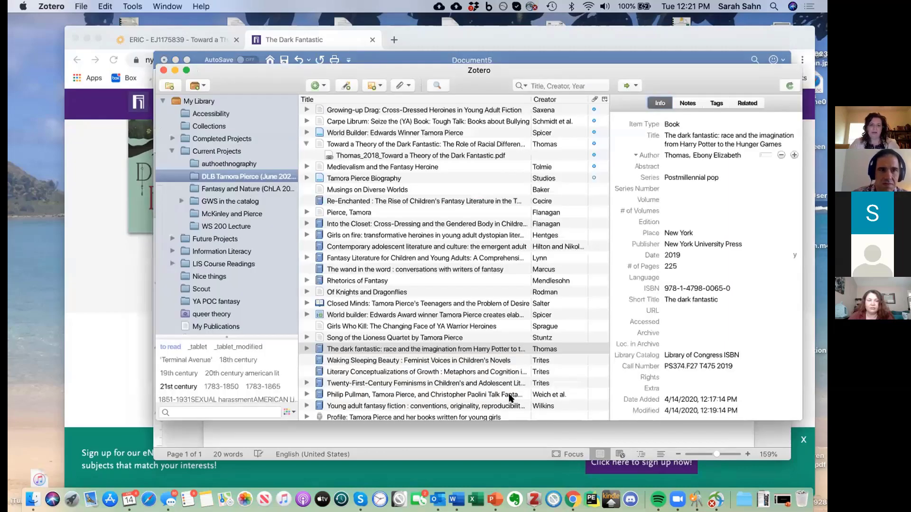
Search by the author's first name and insert a citation to "Toward a Theory of the Dark Fantastic" with page 2 after the quotation
{"action": "type", "text": "ebony"}
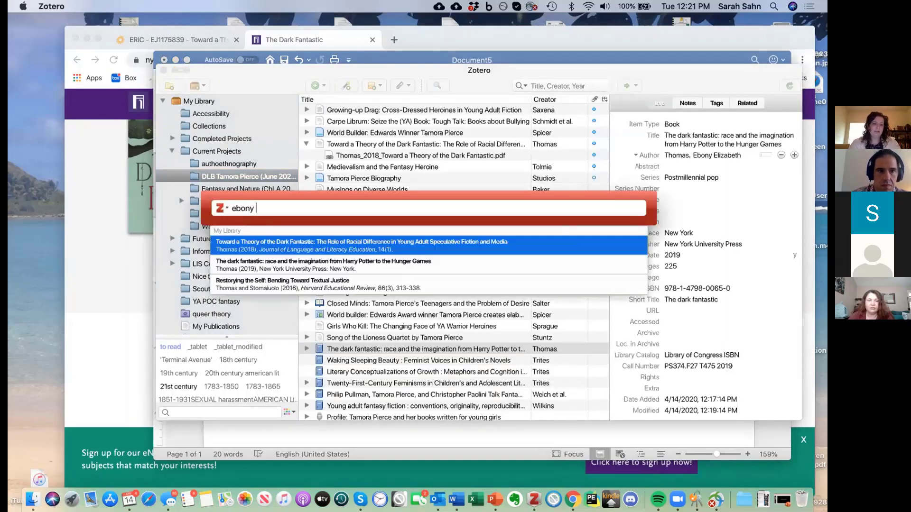
{"action": "left_click", "coordinate": [506, 246]}
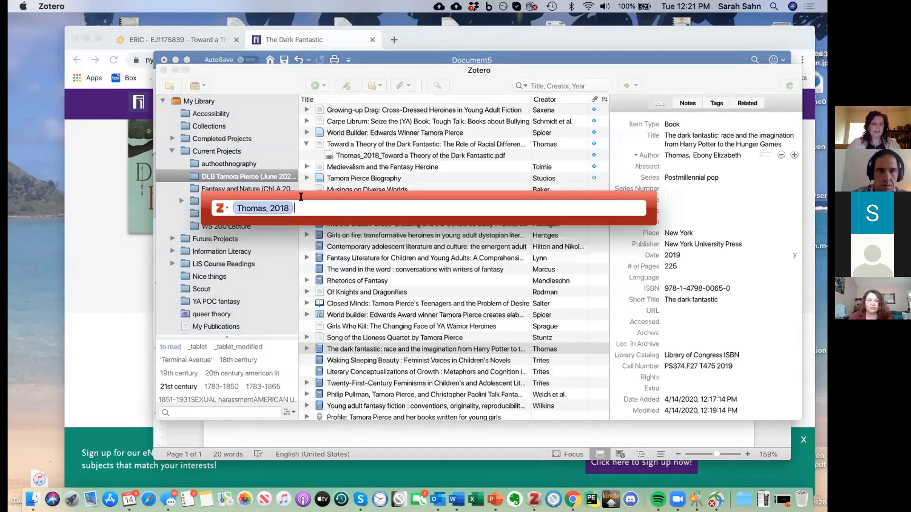
{"action": "left_click", "coordinate": [273, 208]}
{"action": "left_click", "coordinate": [315, 268]}
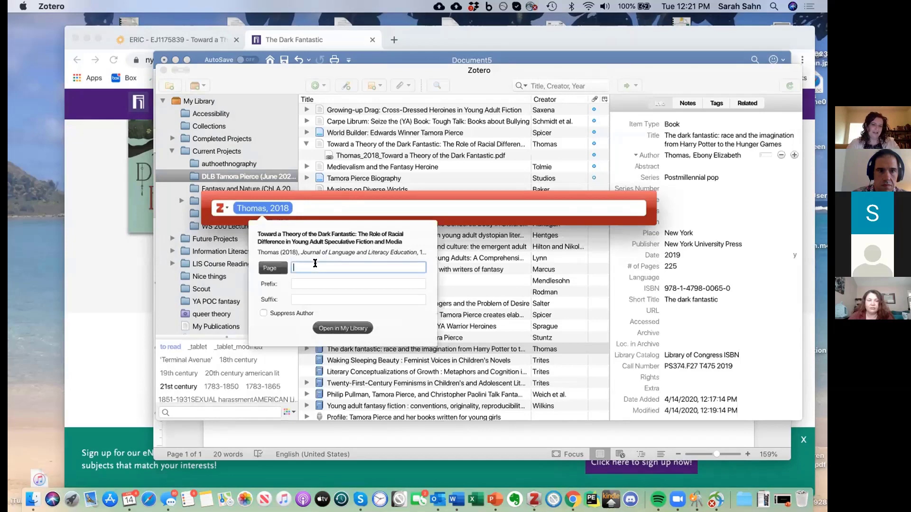
{"action": "type", "text": "2"}
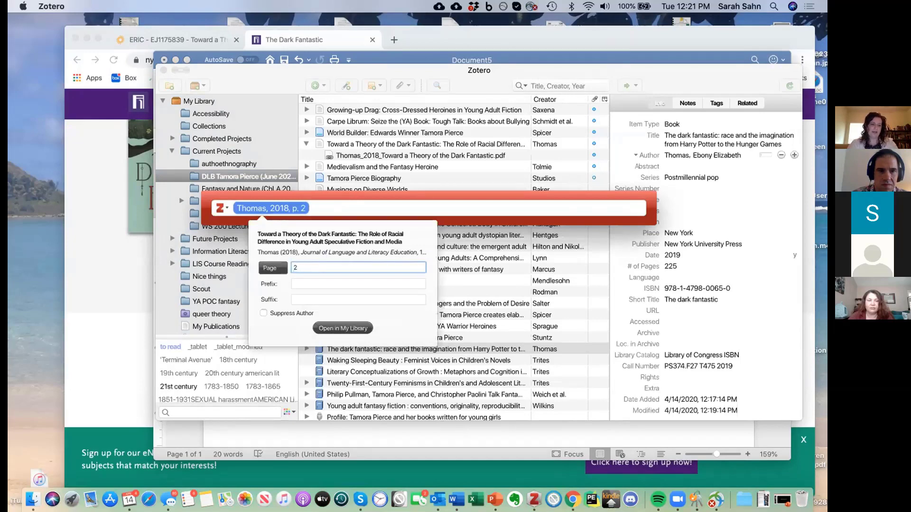
{"action": "left_click", "coordinate": [294, 284]}
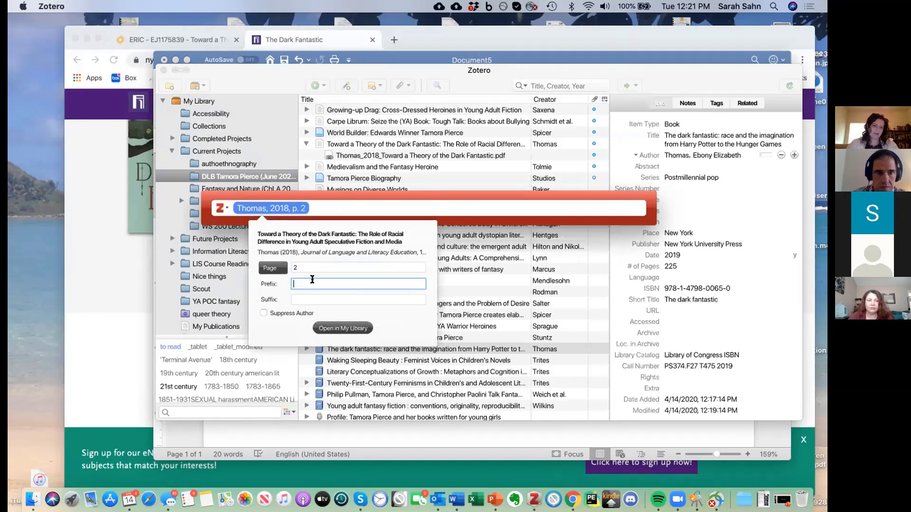
{"action": "key", "text": "Return"}
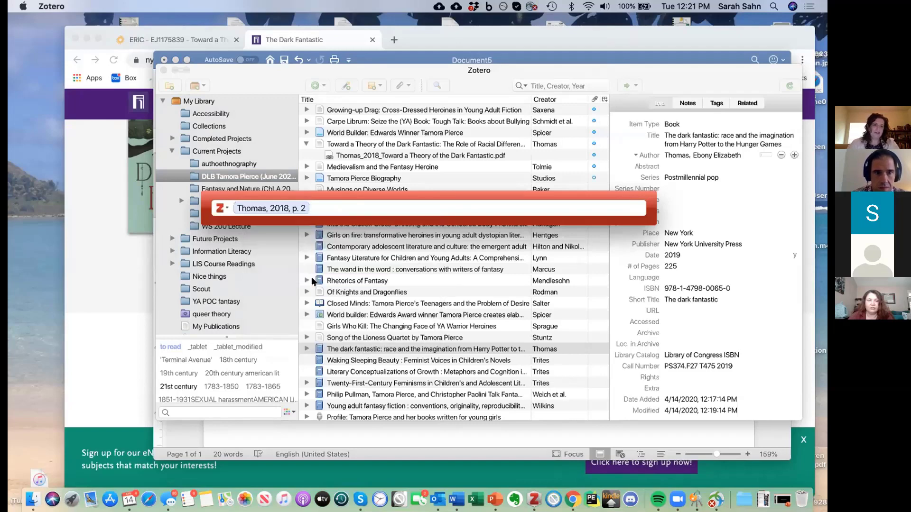
{"action": "key", "text": "Return"}
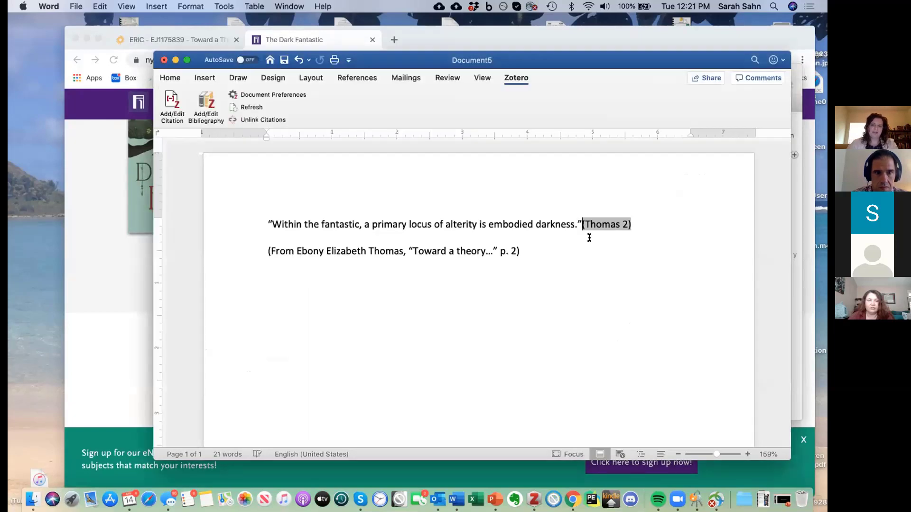
Examine the inserted in-text citation by placing the cursor inside and outside it
{"action": "left_click", "coordinate": [589, 237]}
{"action": "left_click", "coordinate": [645, 220]}
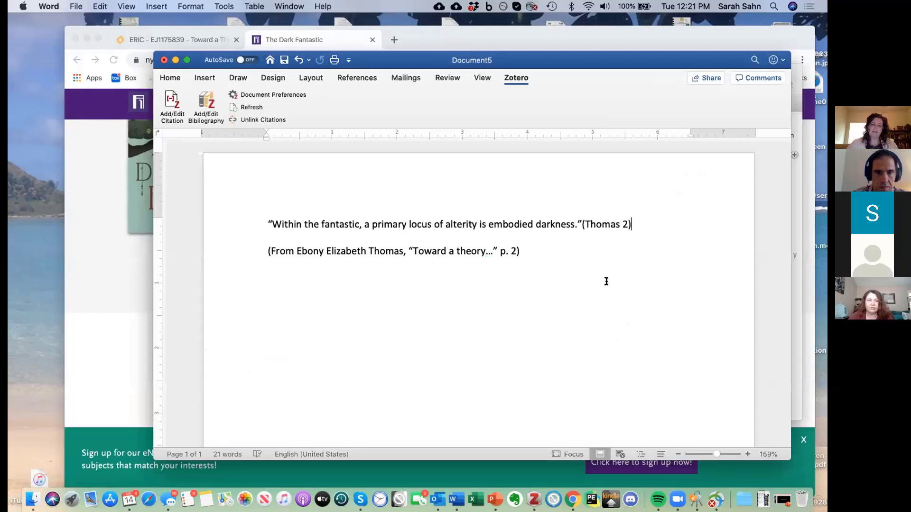
{"action": "left_click", "coordinate": [609, 221]}
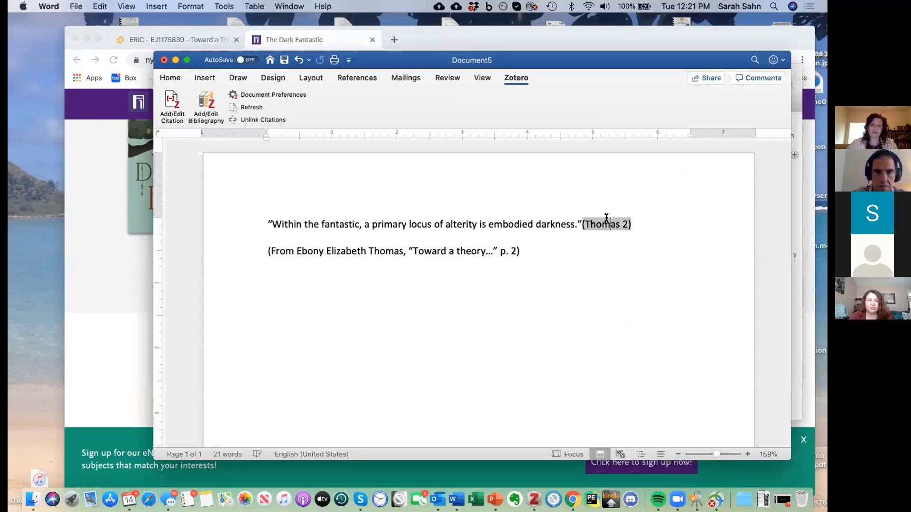
{"action": "left_click", "coordinate": [589, 254]}
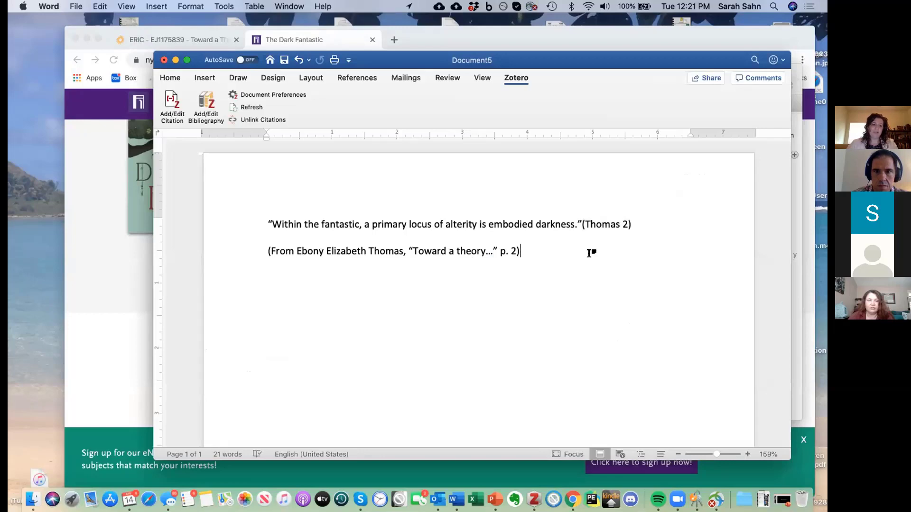
Change the document's citation style to Chicago Manual of Style 17th edition (full note) with footnotes, and check the footnote
{"action": "left_click", "coordinate": [264, 95]}
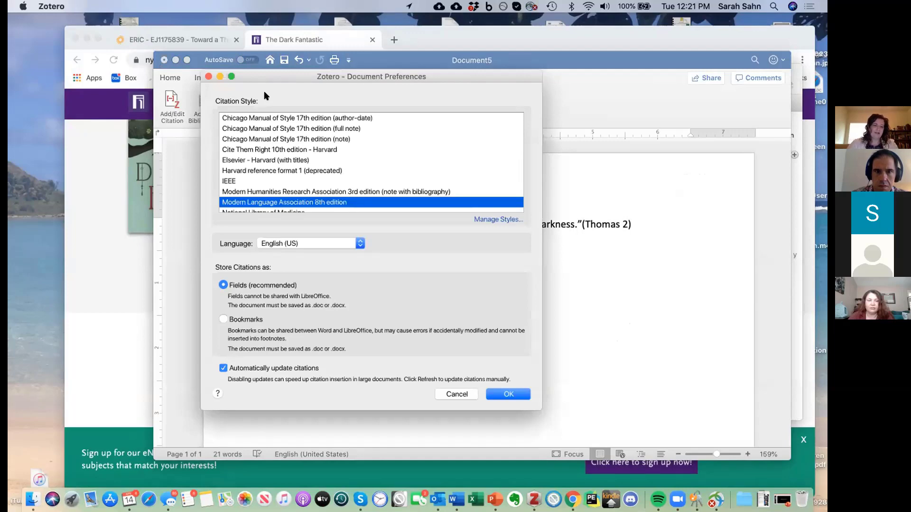
{"action": "left_click", "coordinate": [262, 128]}
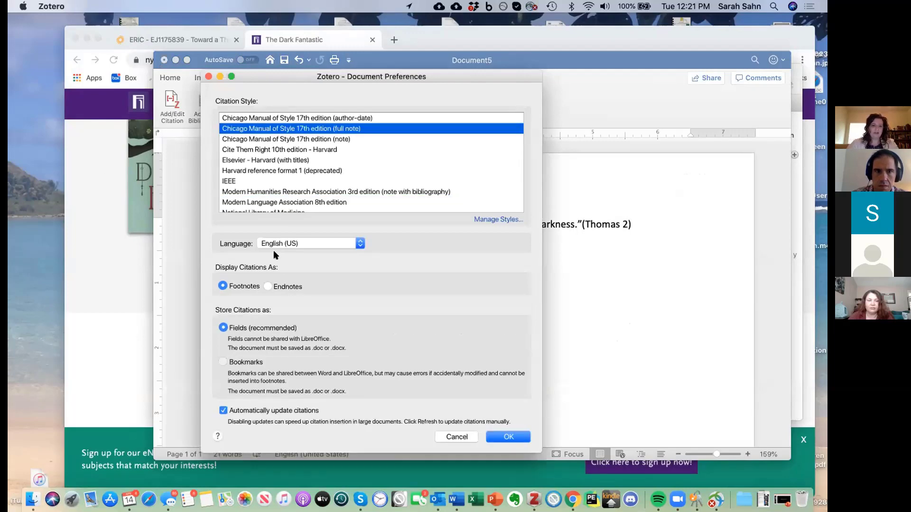
{"action": "left_click", "coordinate": [512, 436]}
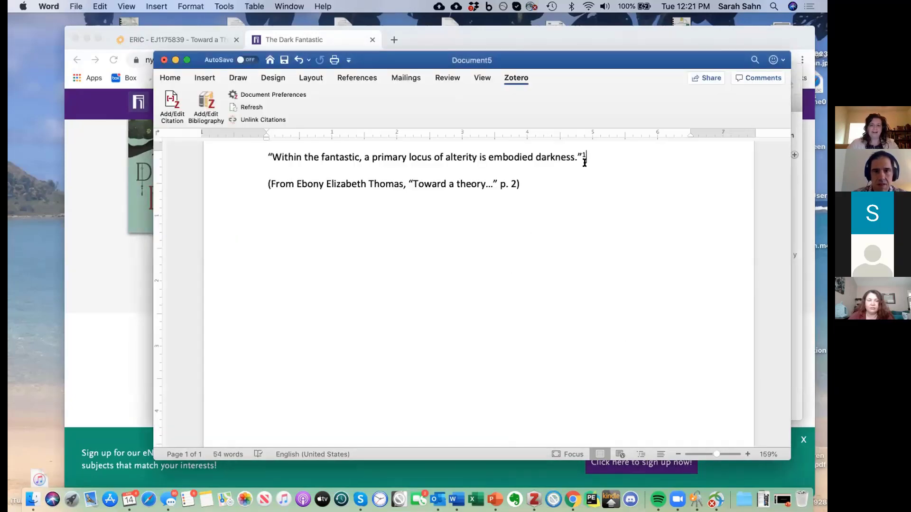
{"action": "scroll", "coordinate": [502, 259], "scroll_direction": "down", "scroll_amount": 6}
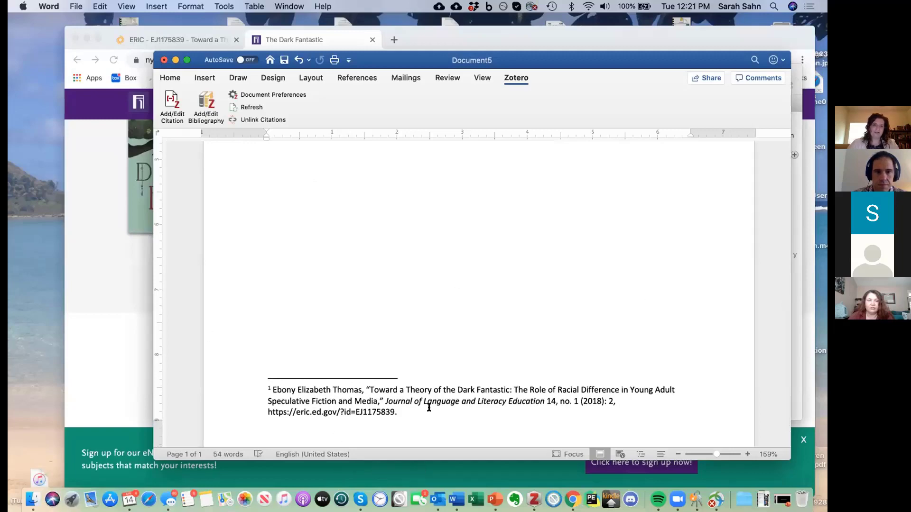
{"action": "scroll", "coordinate": [429, 407], "scroll_direction": "up", "scroll_amount": 6}
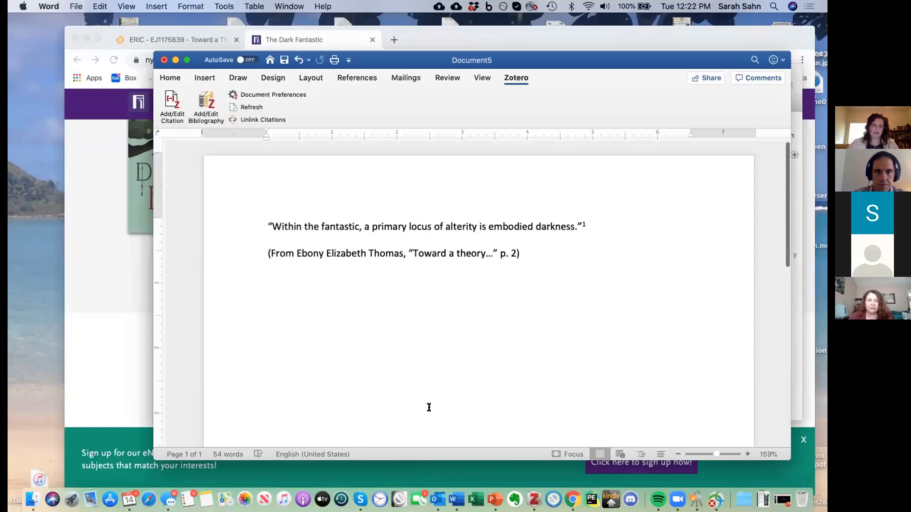
Insert a Zotero bibliography on a new line below the source note and place the cursor beneath it
{"action": "left_click", "coordinate": [576, 265]}
{"action": "key", "text": "Return"}
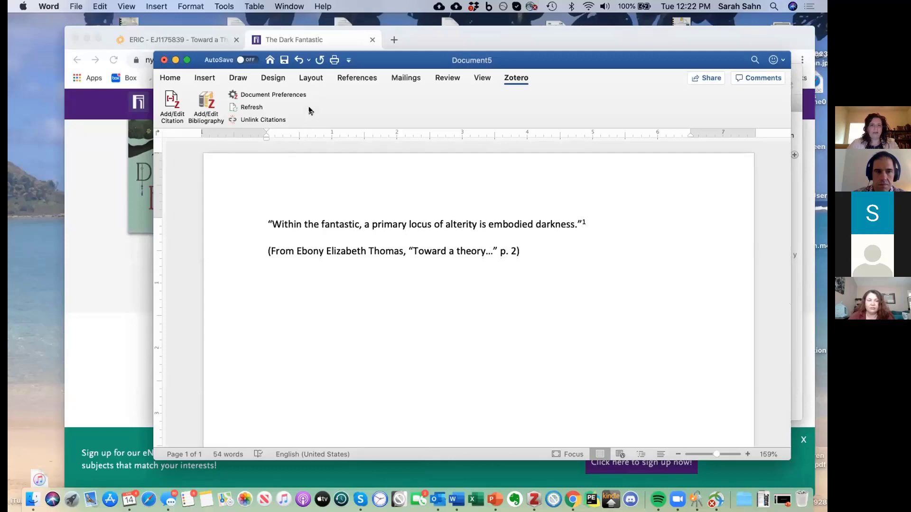
{"action": "left_click", "coordinate": [205, 105]}
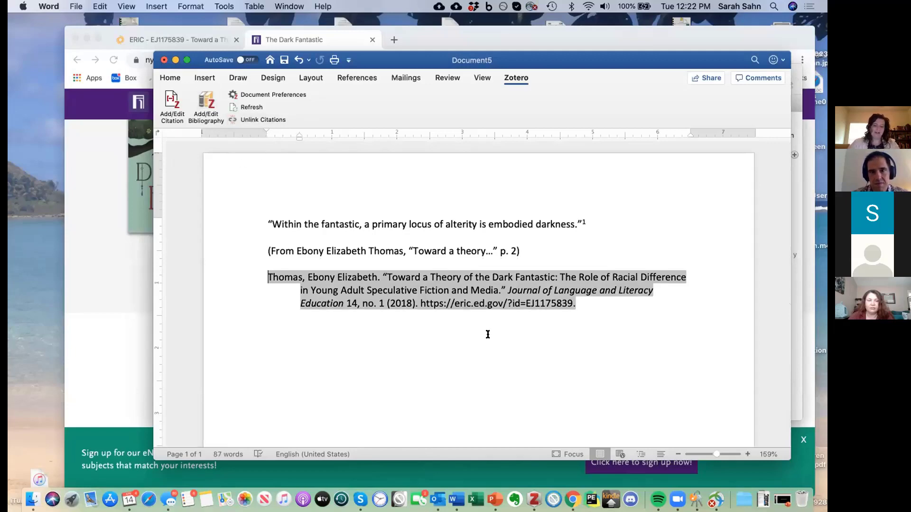
{"action": "left_click", "coordinate": [266, 306]}
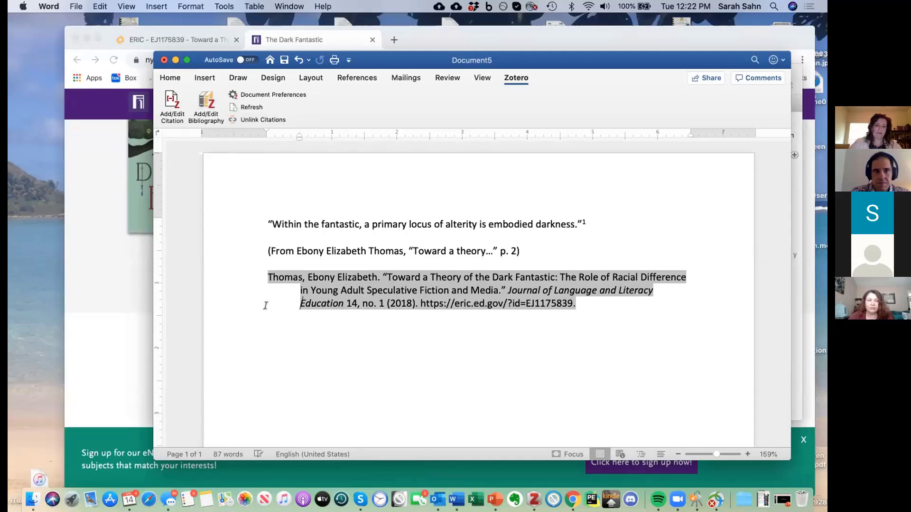
{"action": "left_click", "coordinate": [604, 311]}
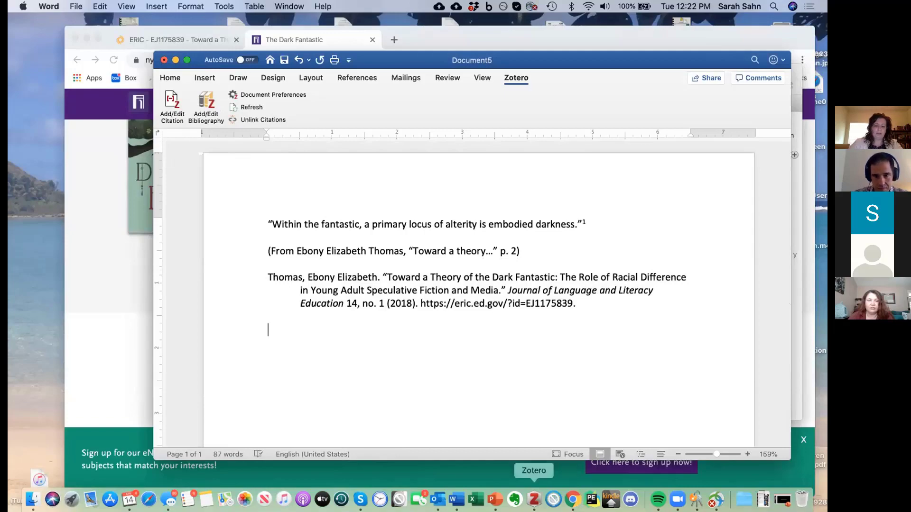
Switch to Zotero and drop the book record "The dark fantastic: race and the imagination…" into the Word document as a reference below the bibliography
{"action": "left_click", "coordinate": [534, 499]}
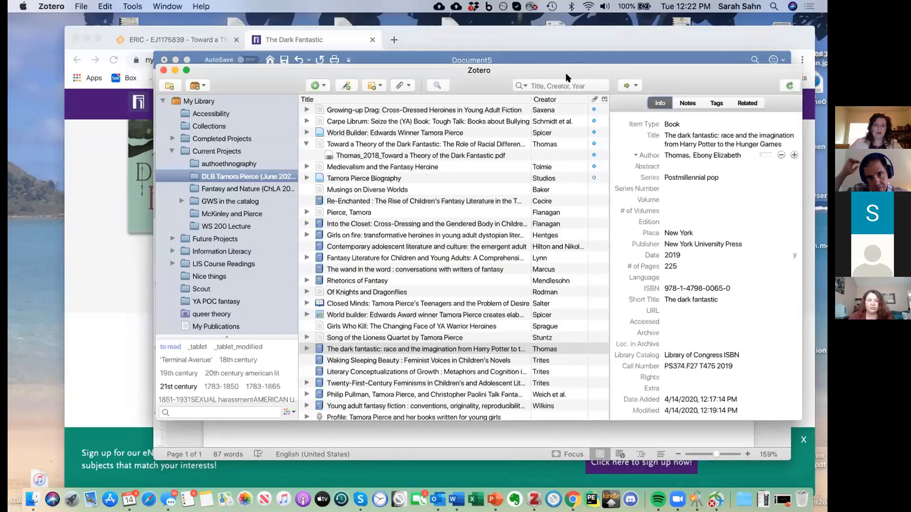
{"action": "left_click_drag", "start_coordinate": [567, 75], "coordinate": [763, 6]}
{"action": "left_click_drag", "start_coordinate": [534, 41], "coordinate": [305, 57]}
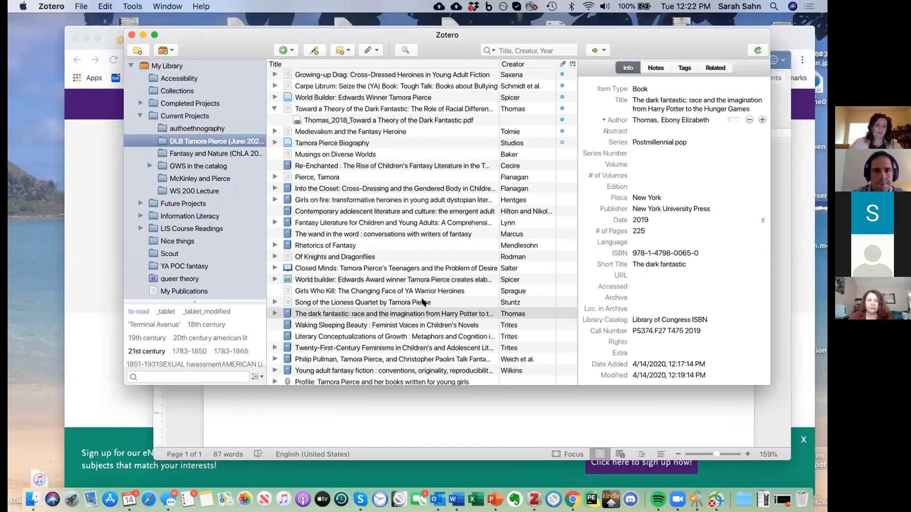
{"action": "left_click", "coordinate": [298, 315]}
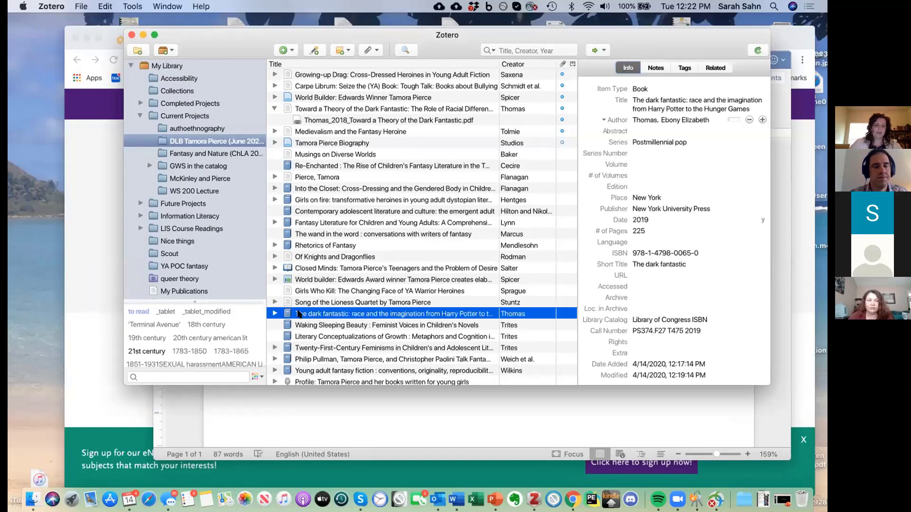
{"action": "scroll", "coordinate": [300, 361], "scroll_direction": "down", "scroll_amount": 3}
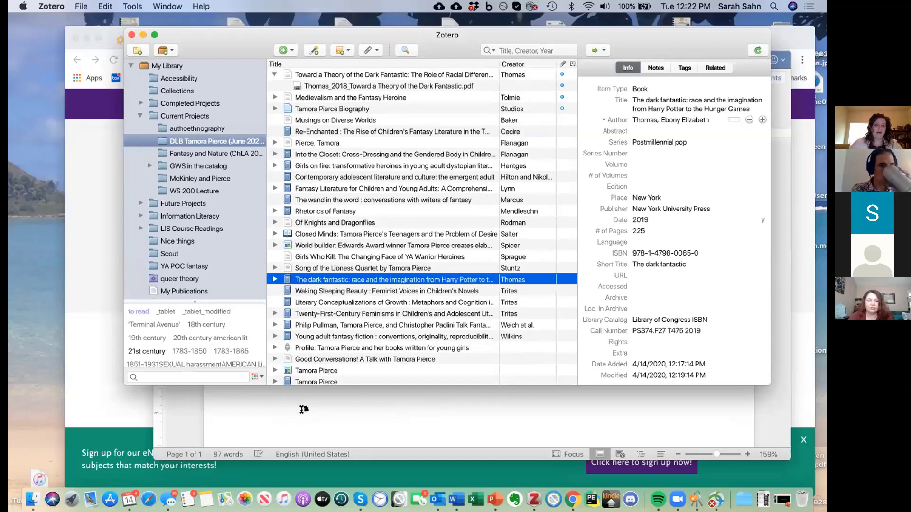
{"action": "left_click_drag", "start_coordinate": [302, 409], "coordinate": [380, 404]}
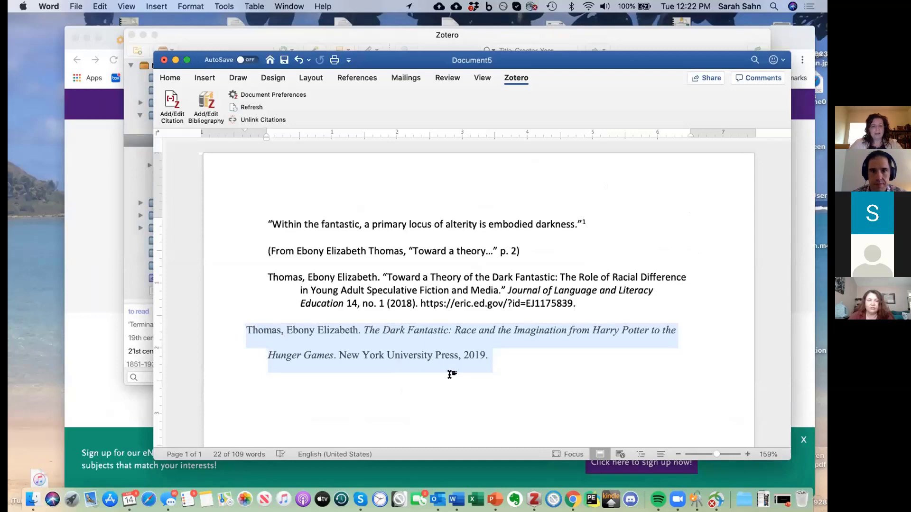
Shift the indents of the inserted book reference inward so it lines up with the bibliography entry above
{"action": "left_click", "coordinate": [502, 362]}
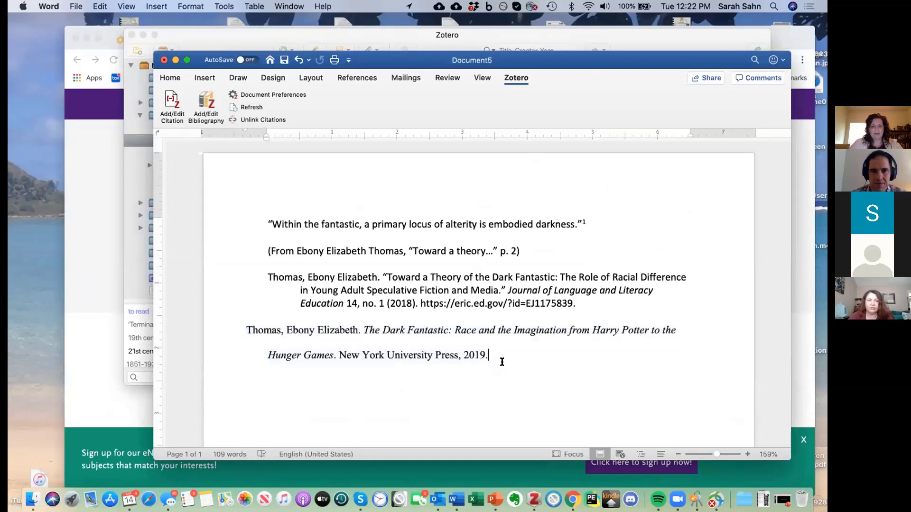
{"action": "left_click", "coordinate": [308, 341]}
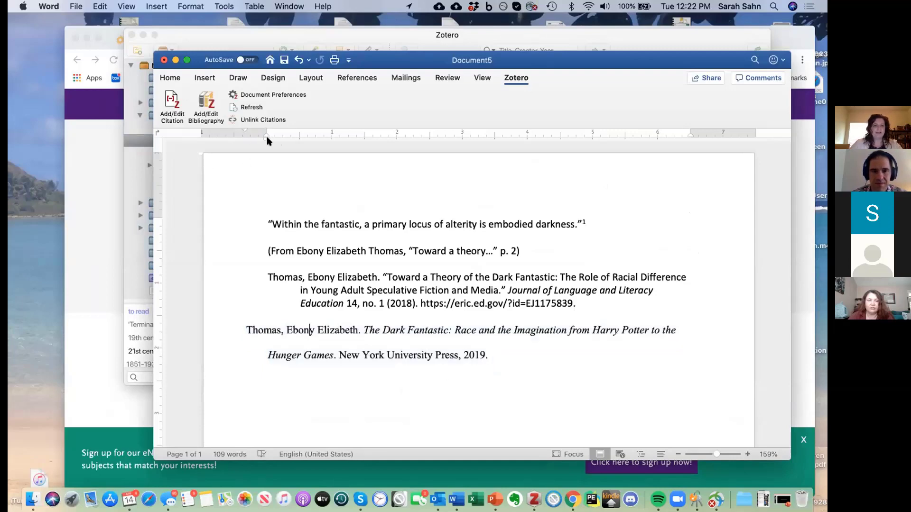
{"action": "left_click_drag", "start_coordinate": [263, 138], "coordinate": [285, 139]}
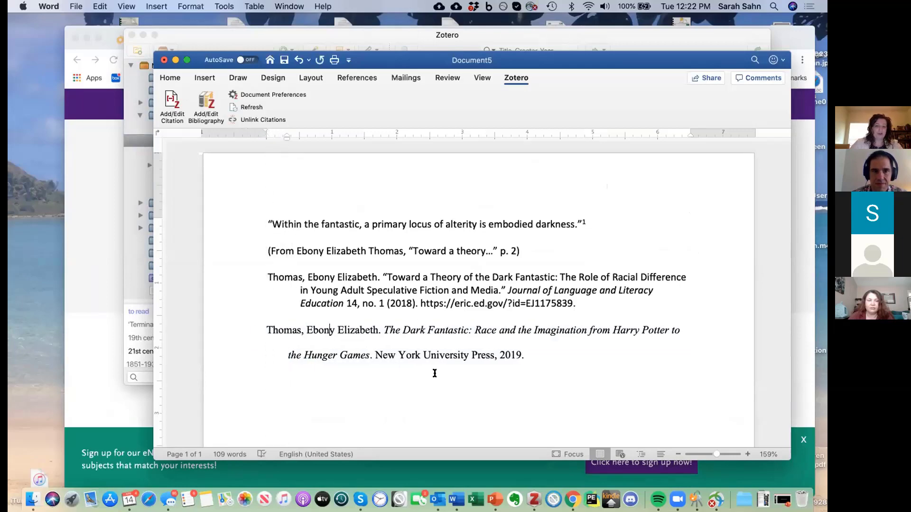
Return to Zotero and create a Chicago Manual of Style 17th edition (full note) bibliography from the DLB Tamora Pierce collection, copied to the clipboard
{"action": "left_click", "coordinate": [699, 41]}
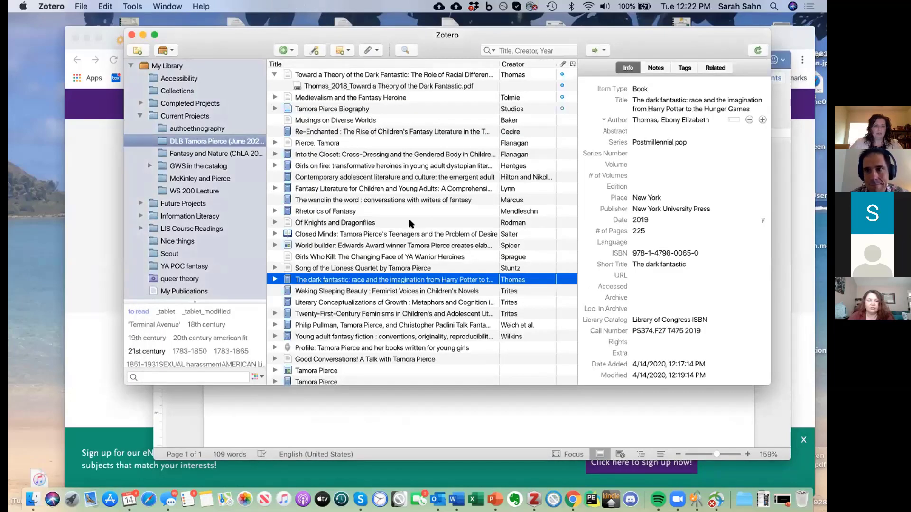
{"action": "left_click", "coordinate": [204, 141]}
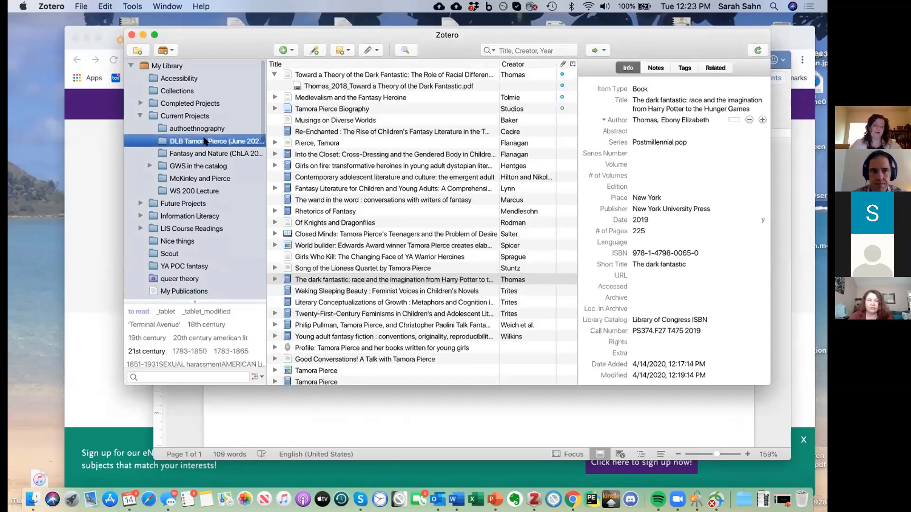
{"action": "right_click", "coordinate": [204, 142]}
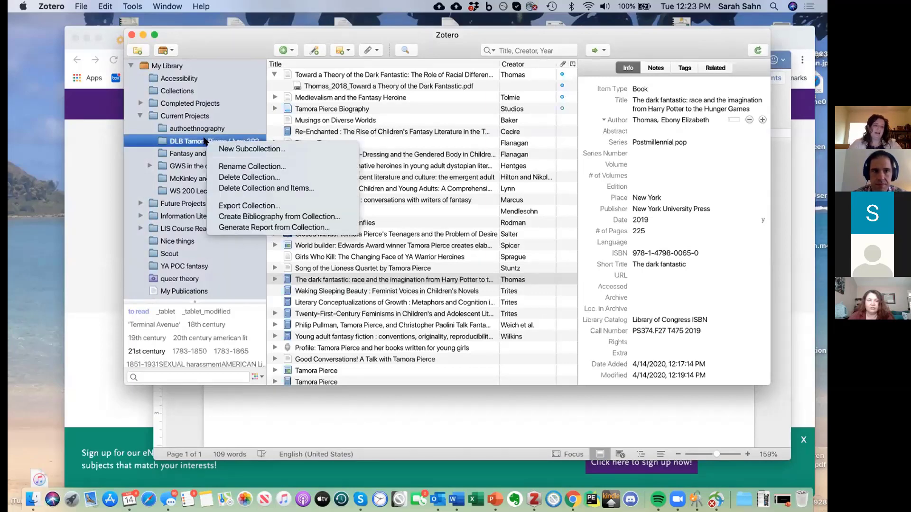
{"action": "left_click", "coordinate": [233, 217]}
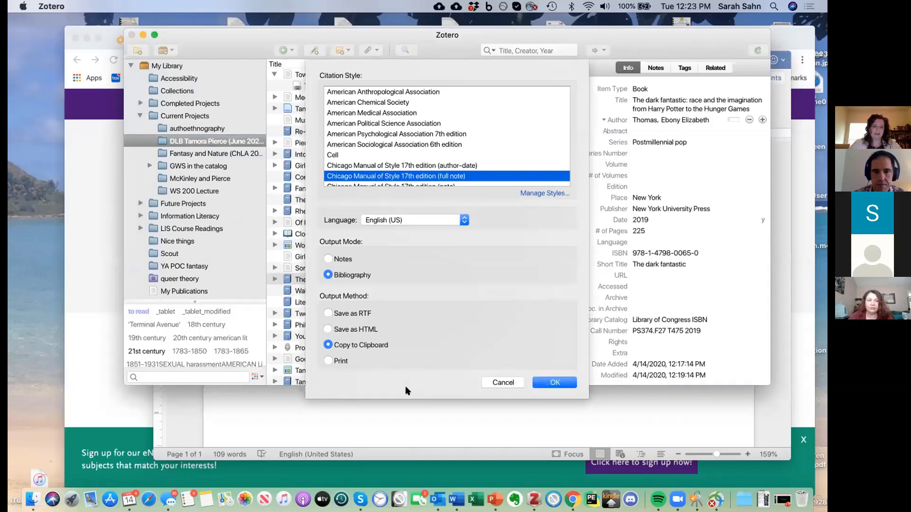
{"action": "left_click", "coordinate": [554, 383]}
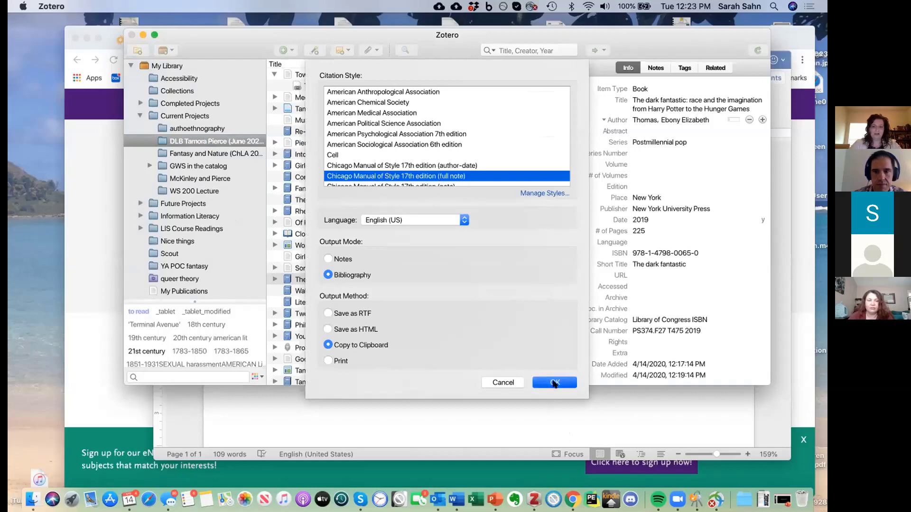
Switch to Word, paste the collection's bibliography below the book reference, and look through its entries
{"action": "left_click", "coordinate": [546, 409]}
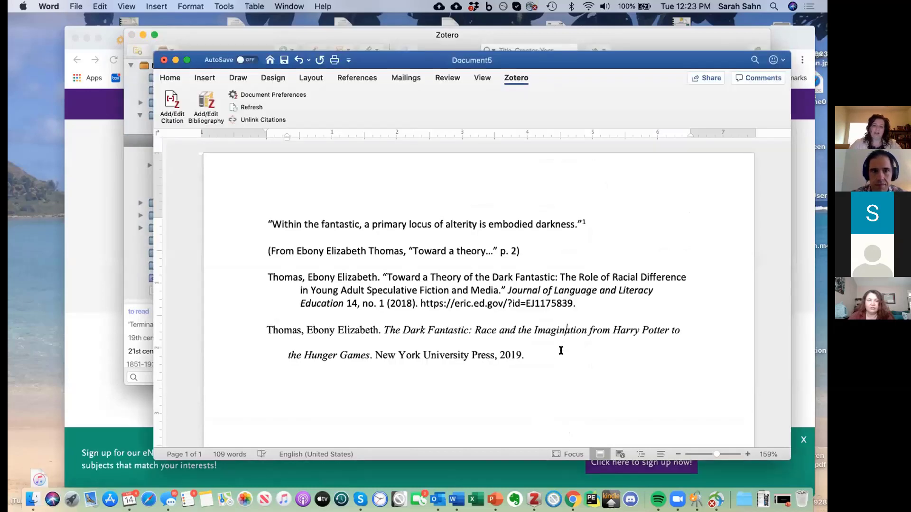
{"action": "key", "text": "super+v"}
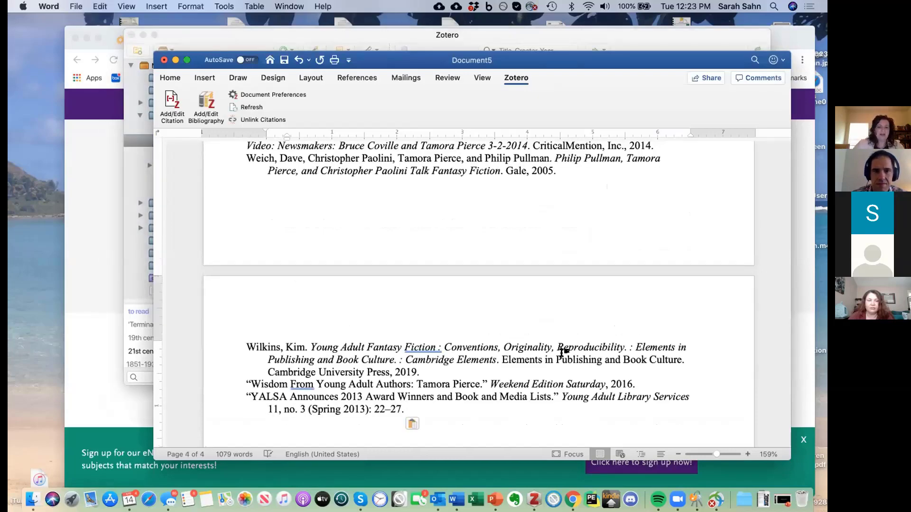
{"action": "scroll", "coordinate": [561, 353], "scroll_direction": "up", "scroll_amount": 10}
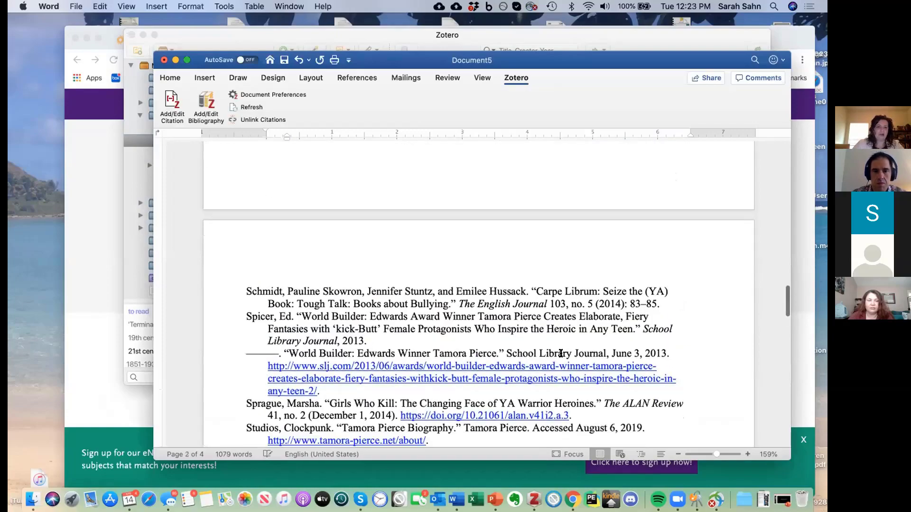
{"action": "scroll", "coordinate": [560, 354], "scroll_direction": "down", "scroll_amount": 5}
{"action": "scroll", "coordinate": [561, 354], "scroll_direction": "up", "scroll_amount": 10}
{"action": "scroll", "coordinate": [561, 354], "scroll_direction": "up", "scroll_amount": 15}
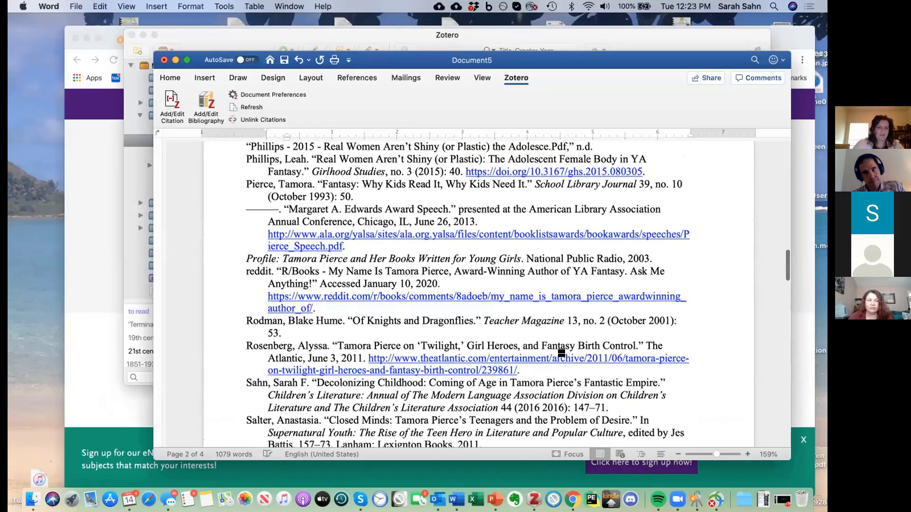
{"action": "scroll", "coordinate": [561, 354], "scroll_direction": "up", "scroll_amount": 3}
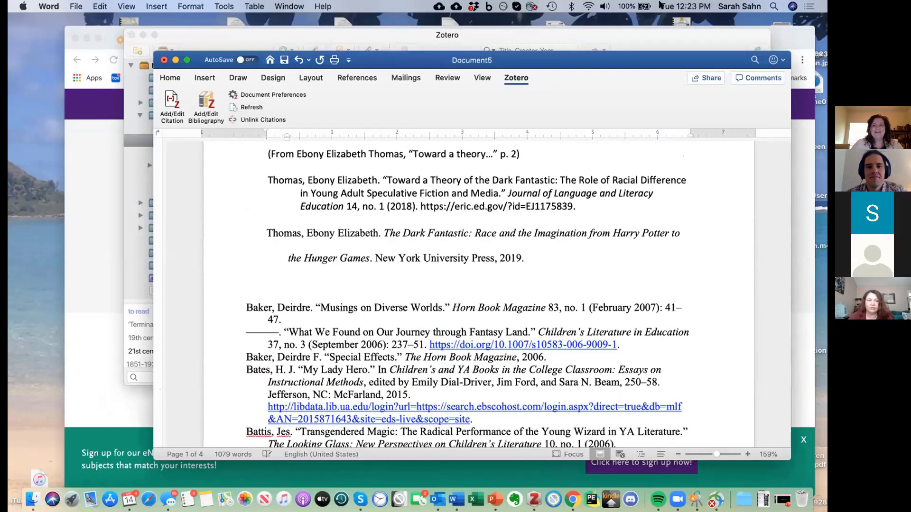
Switch to Zotero, generate a report from the DLB Tamora Pierce collection, and review the abstract, tags and notes under "Rhetorics of Fantasy"
{"action": "left_click", "coordinate": [664, 31]}
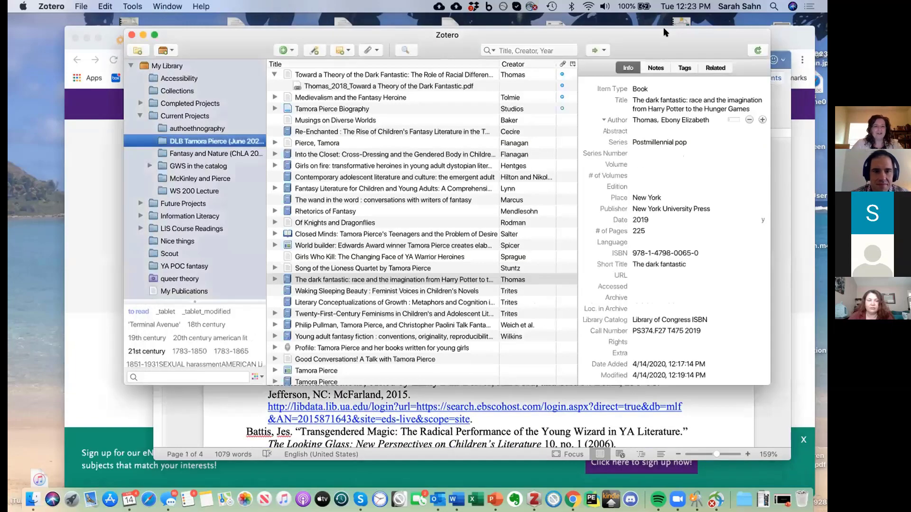
{"action": "right_click", "coordinate": [196, 138]}
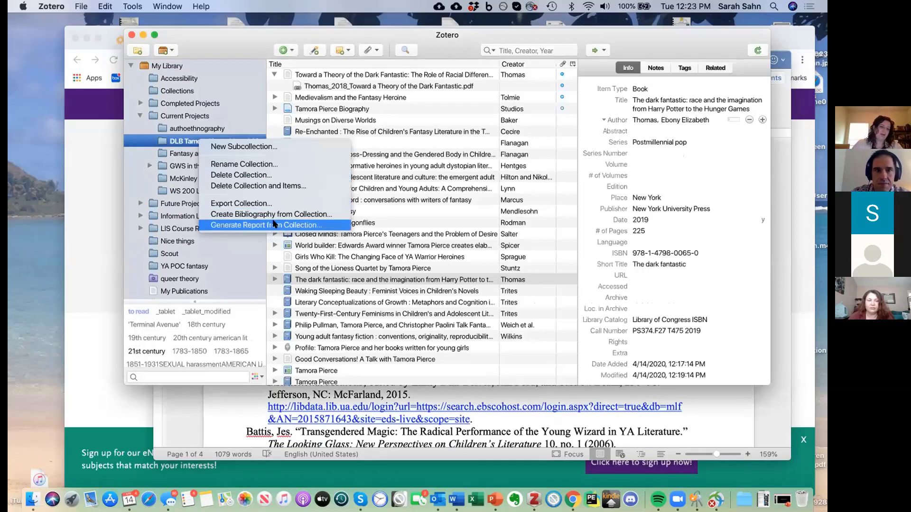
{"action": "left_click", "coordinate": [273, 224]}
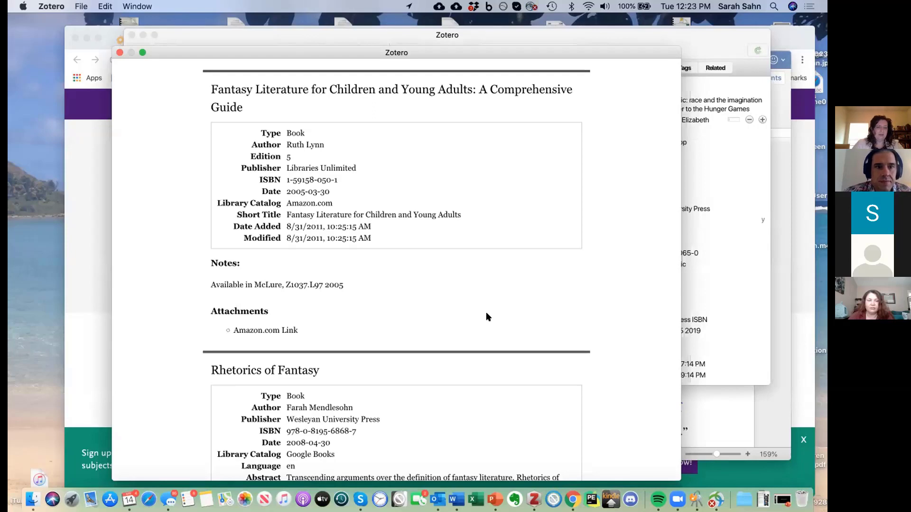
{"action": "scroll", "coordinate": [486, 311], "scroll_direction": "down", "scroll_amount": 10}
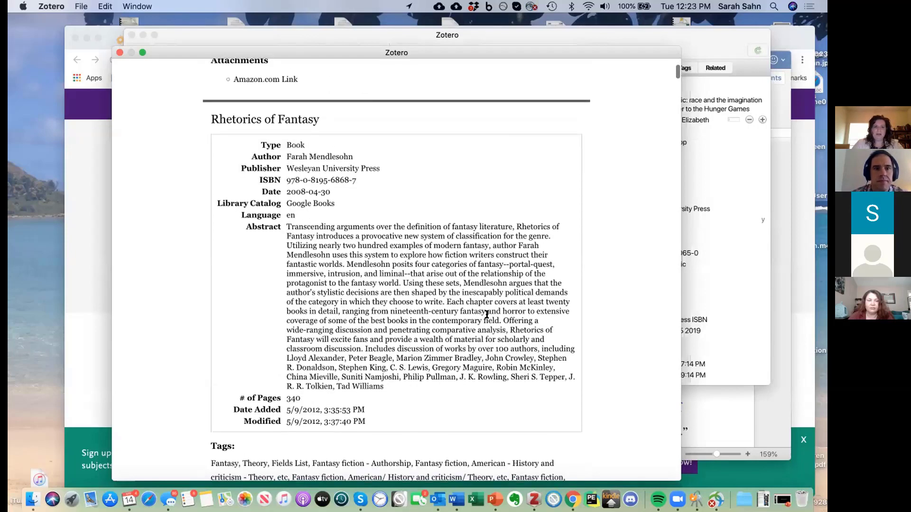
{"action": "scroll", "coordinate": [487, 314], "scroll_direction": "down", "scroll_amount": 10}
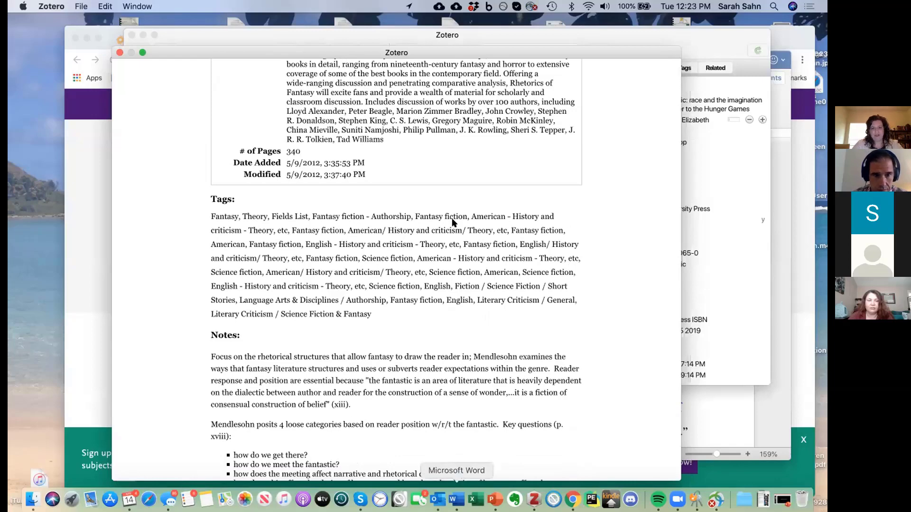
{"action": "scroll", "coordinate": [454, 219], "scroll_direction": "up", "scroll_amount": 6}
{"action": "scroll", "coordinate": [455, 217], "scroll_direction": "up", "scroll_amount": 5}
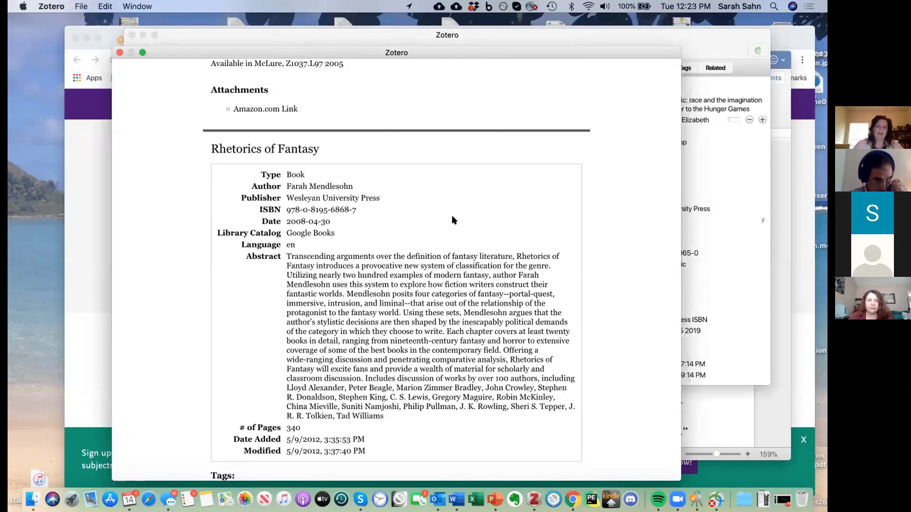
{"action": "scroll", "coordinate": [452, 218], "scroll_direction": "down", "scroll_amount": 7}
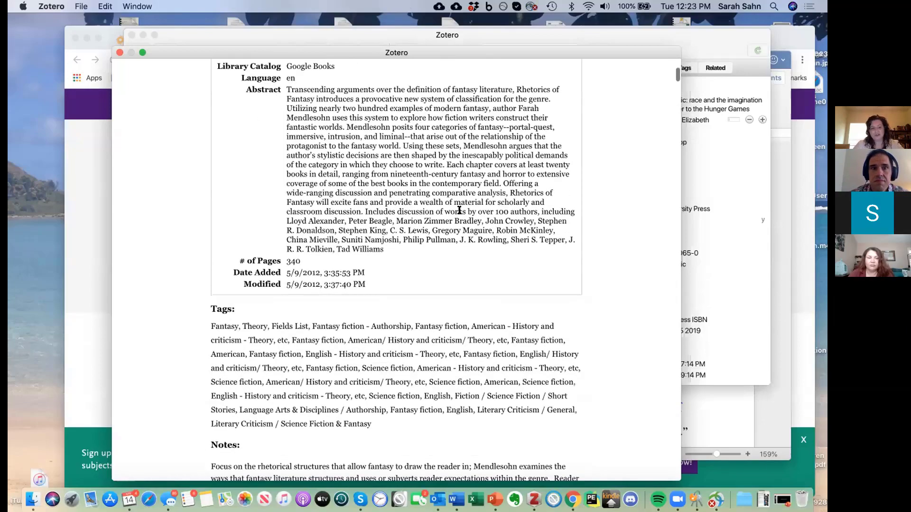
{"action": "scroll", "coordinate": [460, 210], "scroll_direction": "down", "scroll_amount": 8}
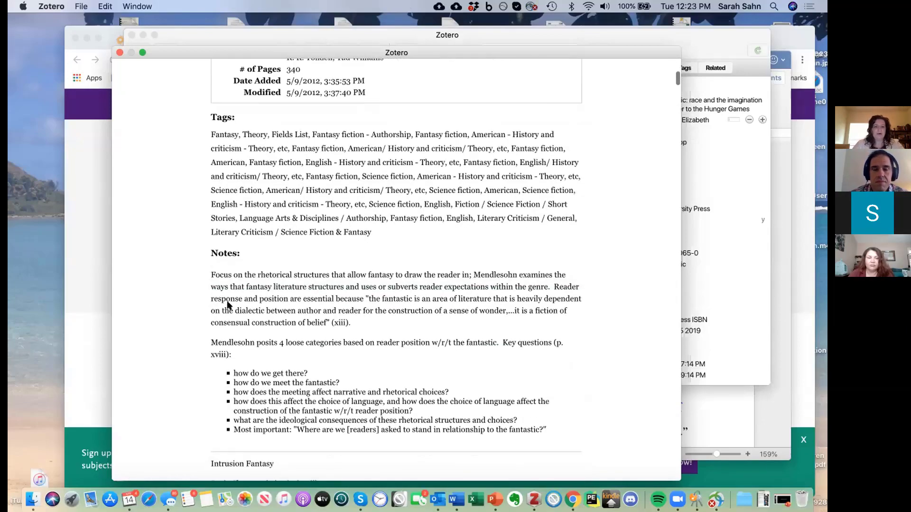
Examine the report's notes, tags, attachments and related items for "Rhetorics of Fantasy", "Into the Closet" and "Transgendered Magic", and return to the earlier entries
{"action": "scroll", "coordinate": [295, 382], "scroll_direction": "down", "scroll_amount": 11}
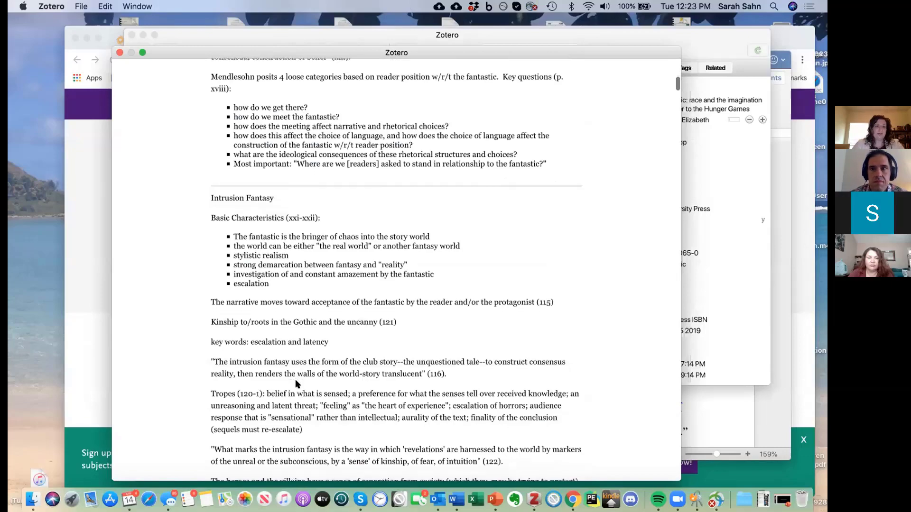
{"action": "scroll", "coordinate": [295, 382], "scroll_direction": "down", "scroll_amount": 20}
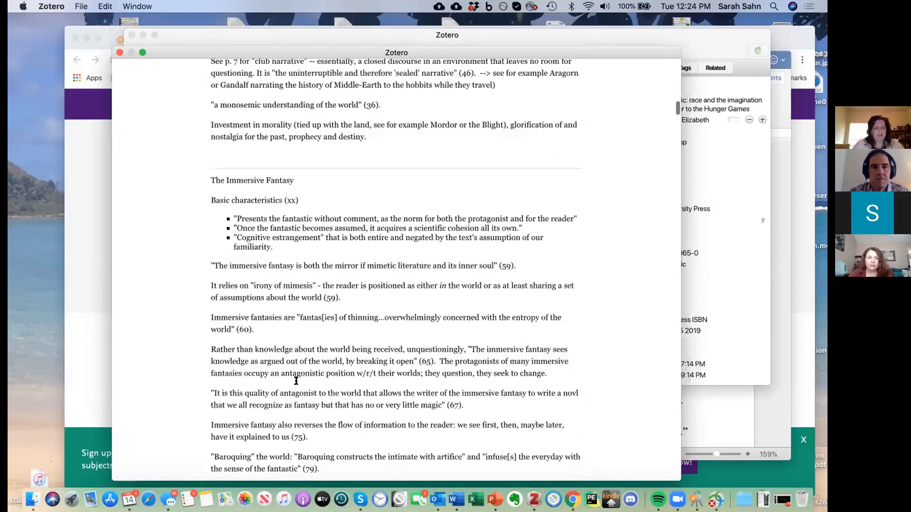
{"action": "scroll", "coordinate": [296, 381], "scroll_direction": "down", "scroll_amount": 9}
{"action": "scroll", "coordinate": [296, 382], "scroll_direction": "down", "scroll_amount": 15}
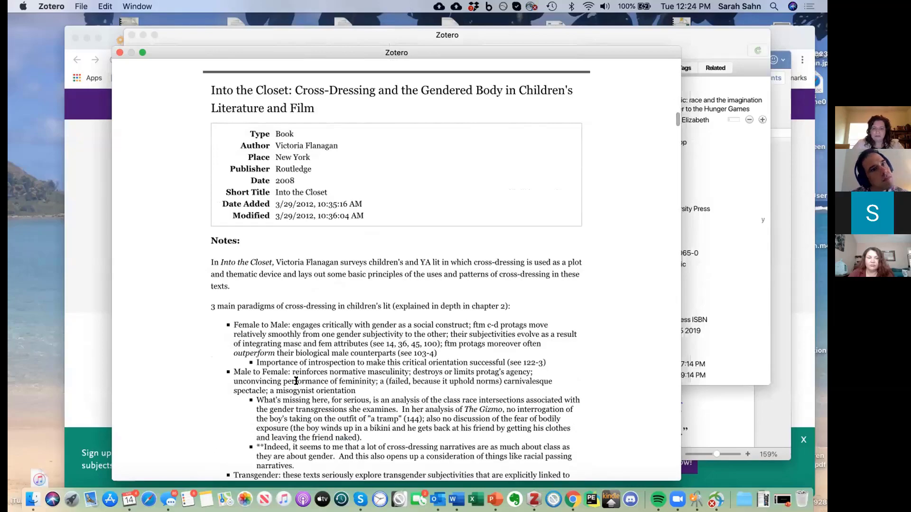
{"action": "scroll", "coordinate": [296, 381], "scroll_direction": "down", "scroll_amount": 10}
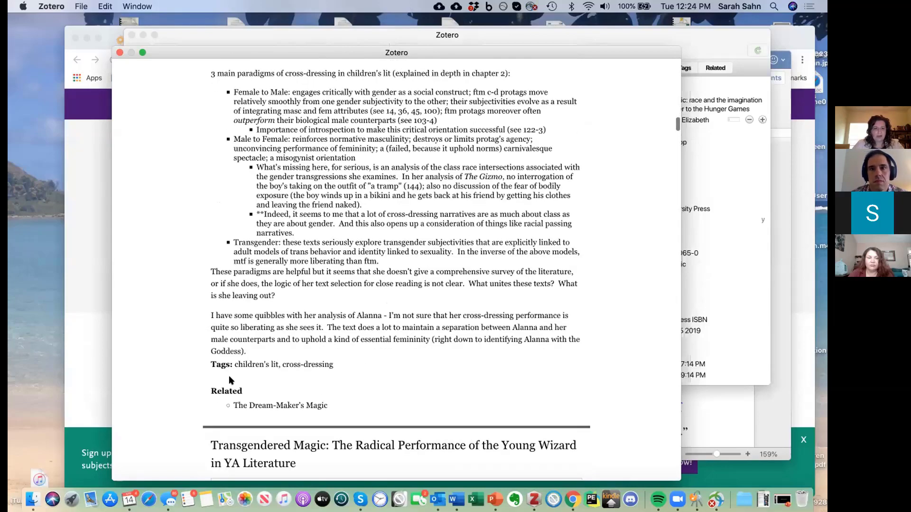
{"action": "scroll", "coordinate": [230, 380], "scroll_direction": "down", "scroll_amount": 6}
{"action": "scroll", "coordinate": [230, 379], "scroll_direction": "down", "scroll_amount": 11}
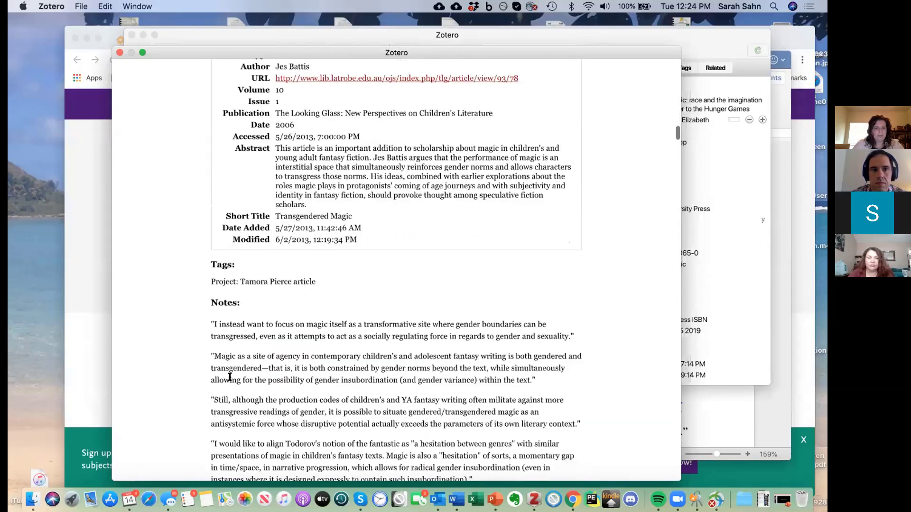
{"action": "scroll", "coordinate": [230, 377], "scroll_direction": "up", "scroll_amount": 20}
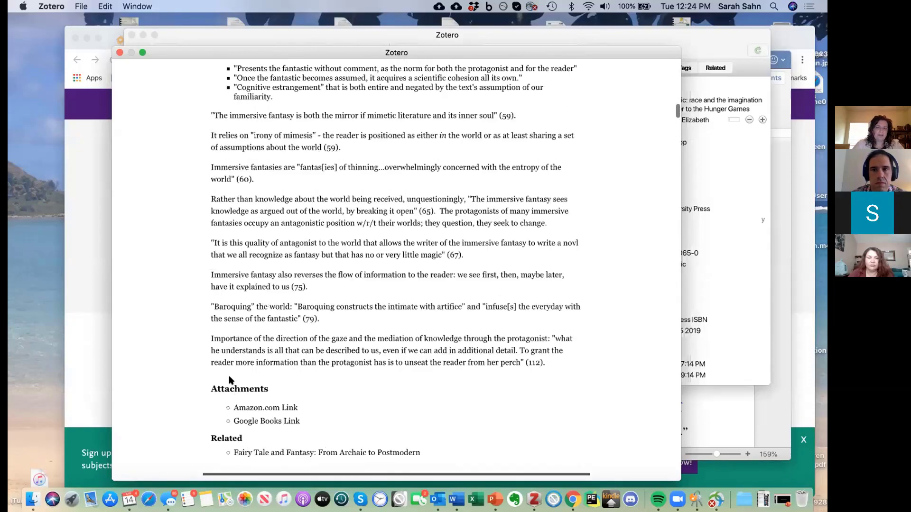
{"action": "scroll", "coordinate": [230, 378], "scroll_direction": "up", "scroll_amount": 20}
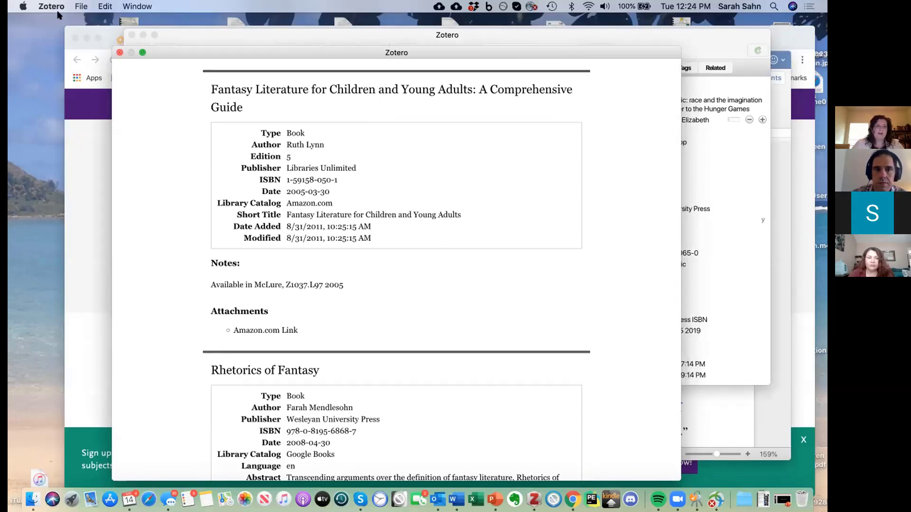
Bring up the save options for the report, check the file format choices, and cancel without saving
{"action": "left_click", "coordinate": [82, 6]}
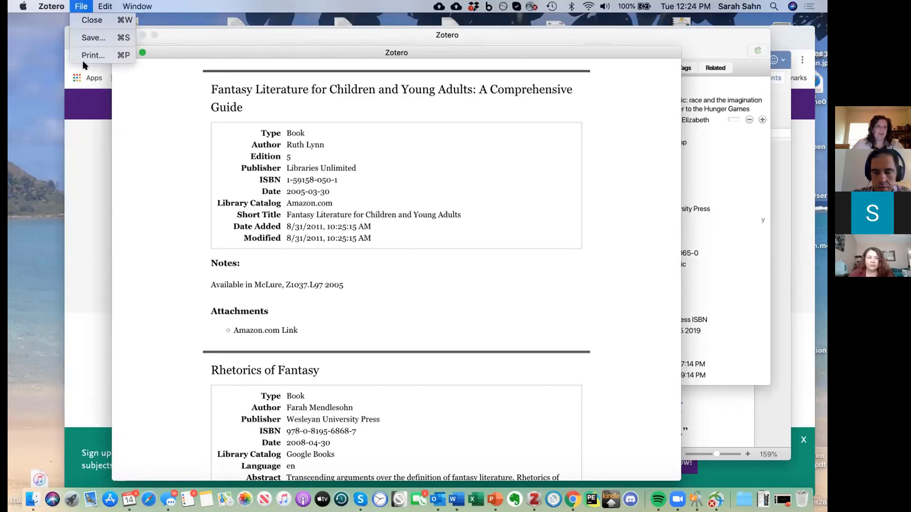
{"action": "left_click", "coordinate": [85, 39]}
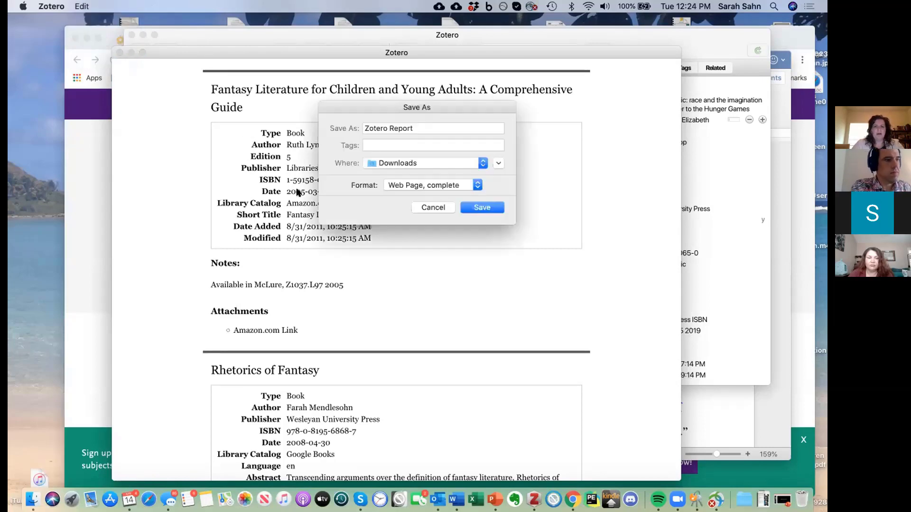
{"action": "left_click", "coordinate": [473, 186]}
{"action": "left_click", "coordinate": [473, 185]}
{"action": "left_click", "coordinate": [431, 208]}
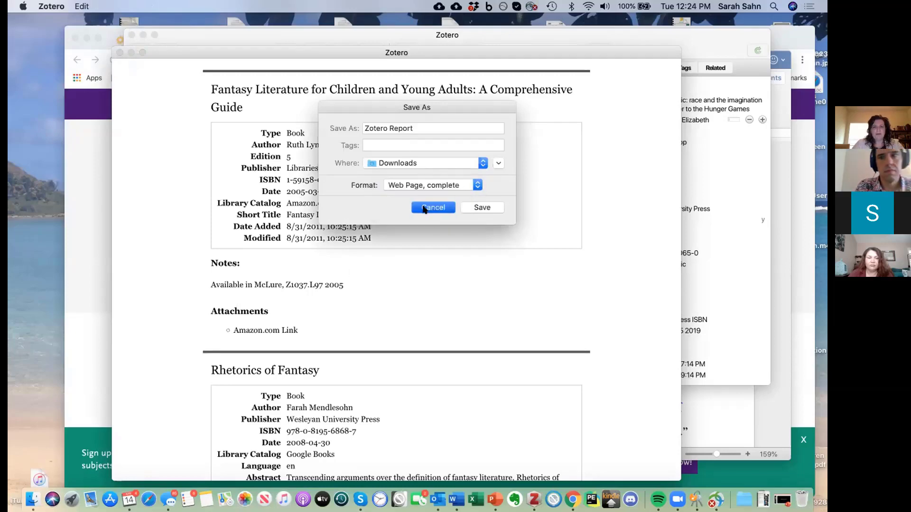
Bring up the print options for the report and cancel without printing
{"action": "left_click", "coordinate": [79, 6]}
{"action": "left_click", "coordinate": [80, 55]}
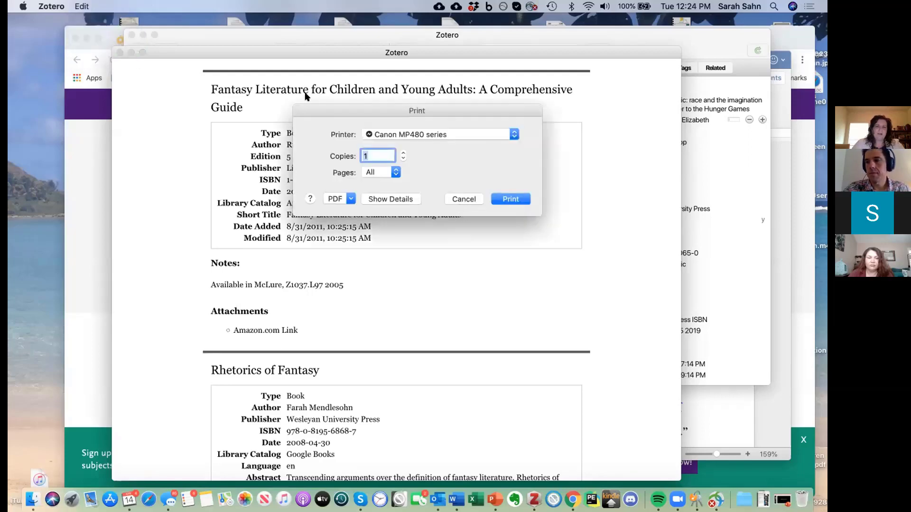
{"action": "left_click", "coordinate": [458, 199]}
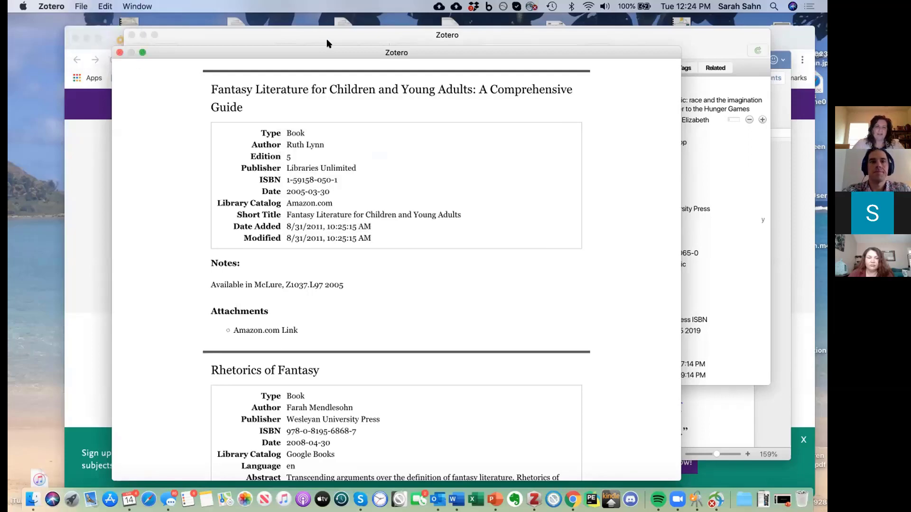
Close the report and move the Zotero library window so the browser and Word windows behind it are partly uncovered
{"action": "left_click", "coordinate": [118, 52]}
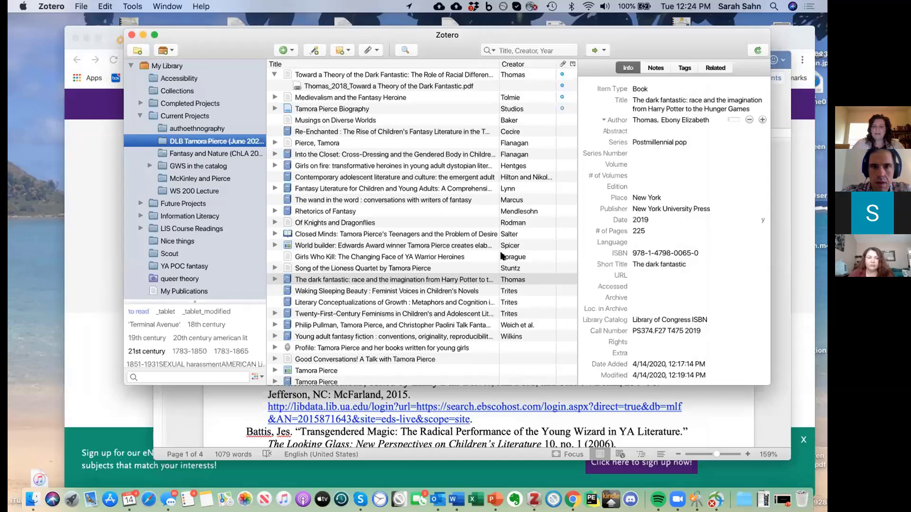
{"action": "left_click_drag", "start_coordinate": [288, 31], "coordinate": [287, 31]}
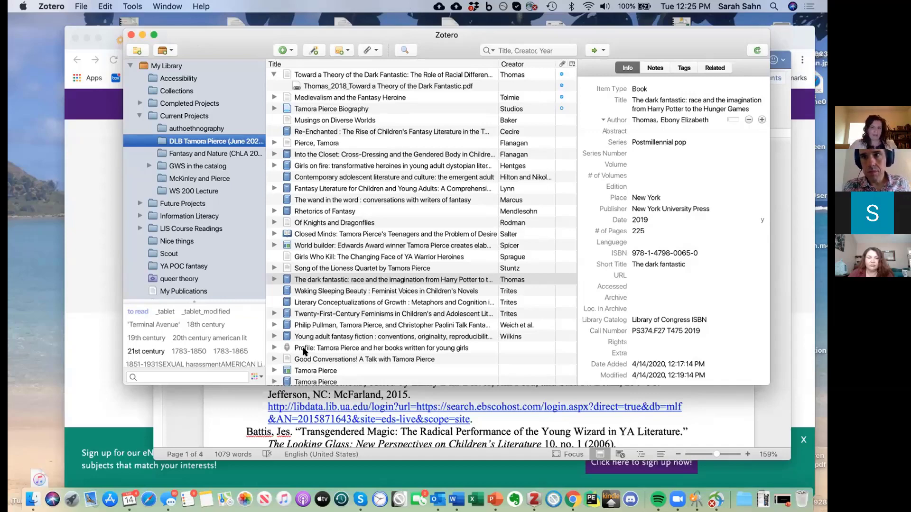
{"action": "left_click_drag", "start_coordinate": [669, 54], "coordinate": [692, 83]}
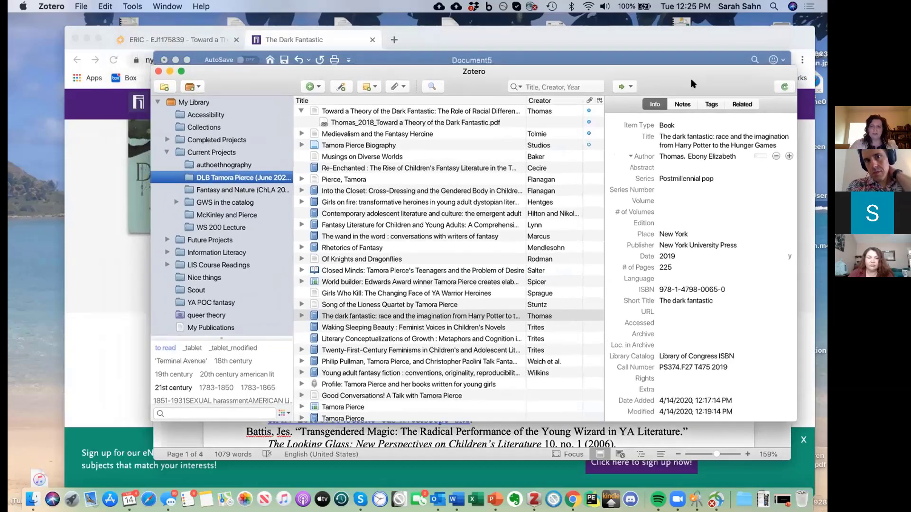
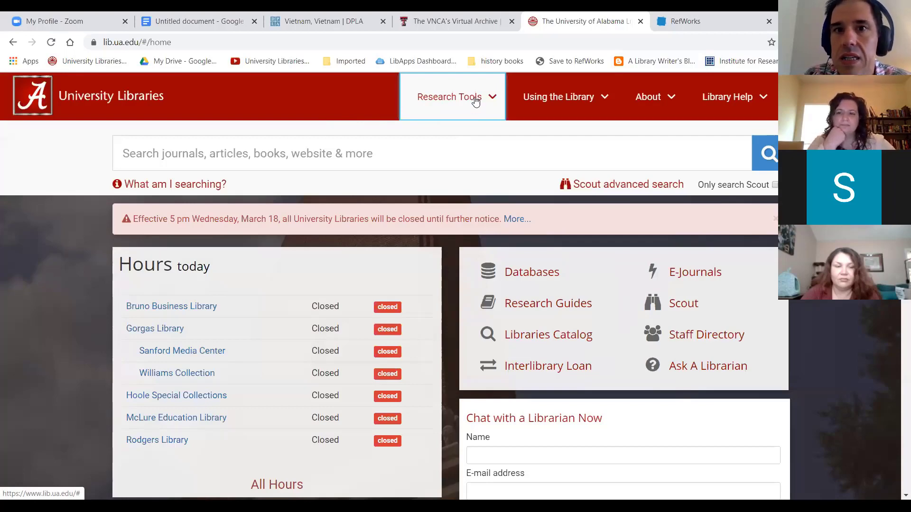
Open the RefWorks page from the University Libraries website and review its New RefWorks, account creation, reference import and Legacy RefWorks sections
{"action": "left_click", "coordinate": [475, 99]}
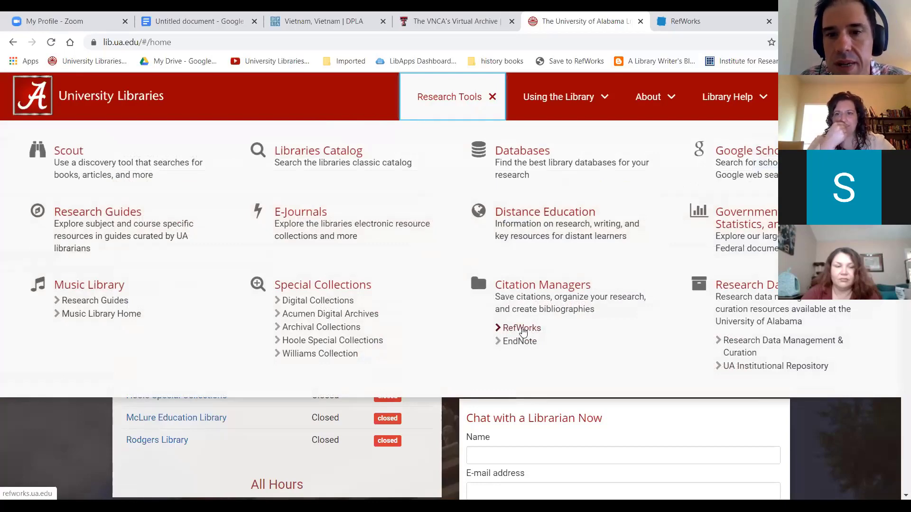
{"action": "left_click", "coordinate": [523, 330]}
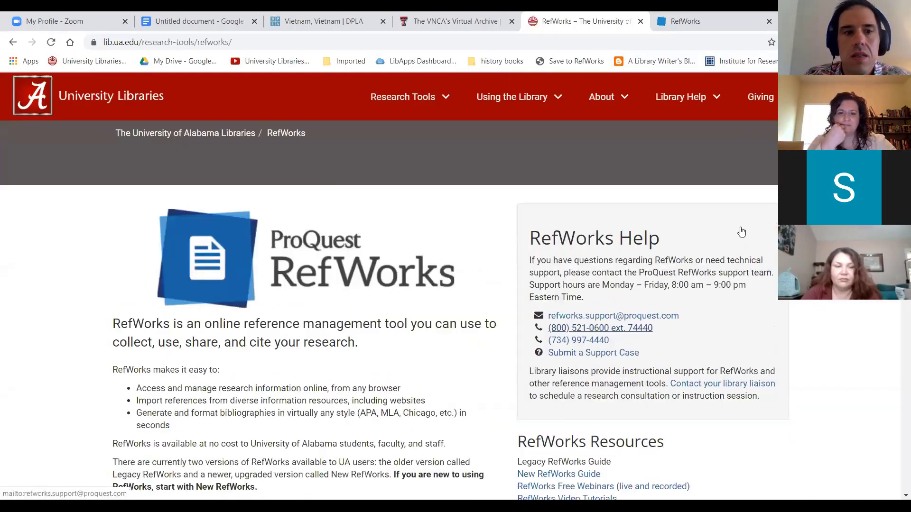
{"action": "scroll", "coordinate": [742, 232], "scroll_direction": "down", "scroll_amount": 2}
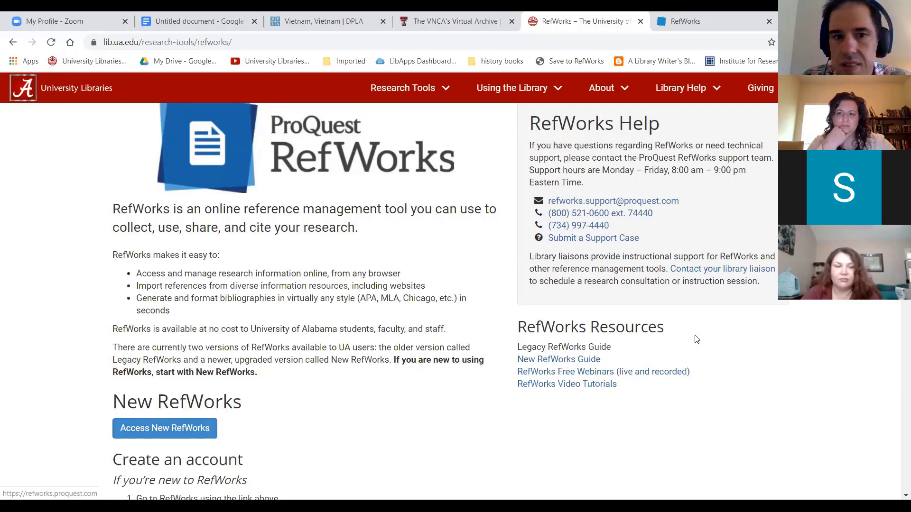
{"action": "scroll", "coordinate": [895, 348], "scroll_direction": "down", "scroll_amount": 12}
{"action": "scroll", "coordinate": [896, 375], "scroll_direction": "down", "scroll_amount": 5}
{"action": "scroll", "coordinate": [897, 393], "scroll_direction": "up", "scroll_amount": 1}
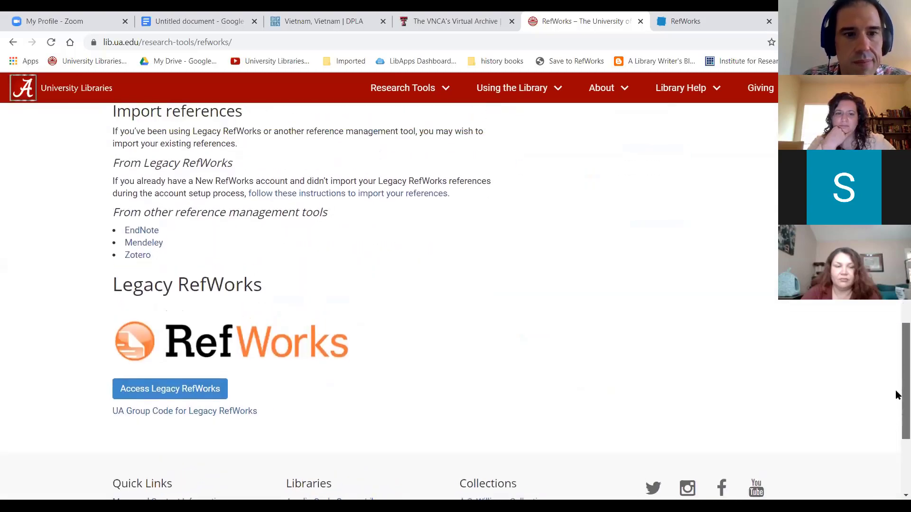
{"action": "scroll", "coordinate": [897, 395], "scroll_direction": "up", "scroll_amount": 8}
{"action": "scroll", "coordinate": [897, 304], "scroll_direction": "up", "scroll_amount": 7}
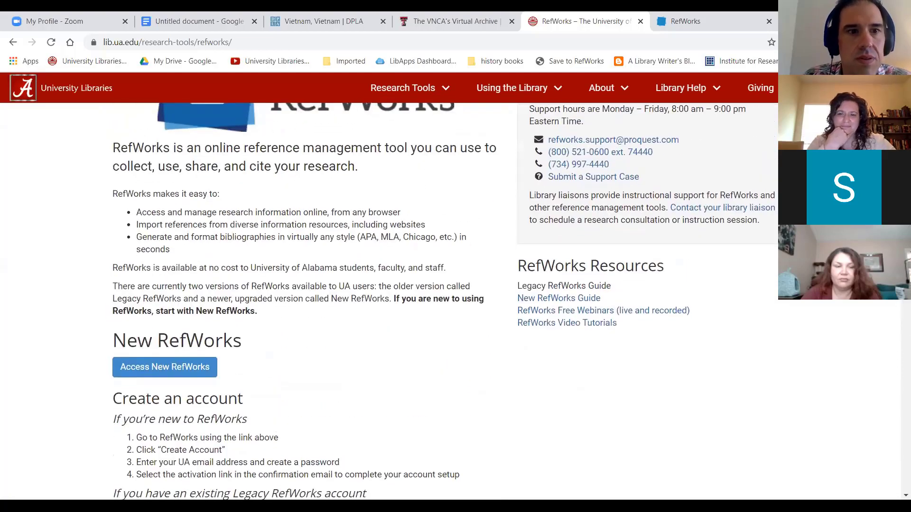
{"action": "scroll", "coordinate": [897, 303], "scroll_direction": "up", "scroll_amount": 2}
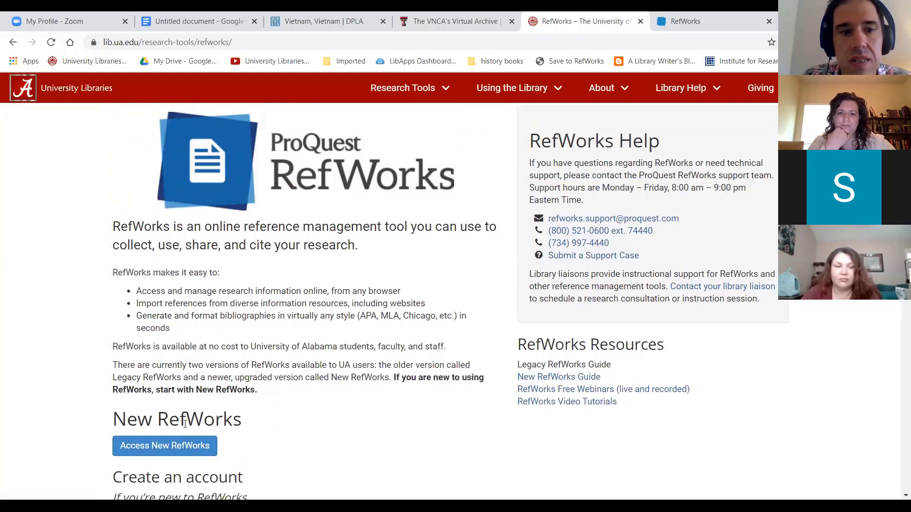
Access New RefWorks from the library's RefWorks page and go back to that page's New RefWorks section
{"action": "left_click", "coordinate": [174, 447]}
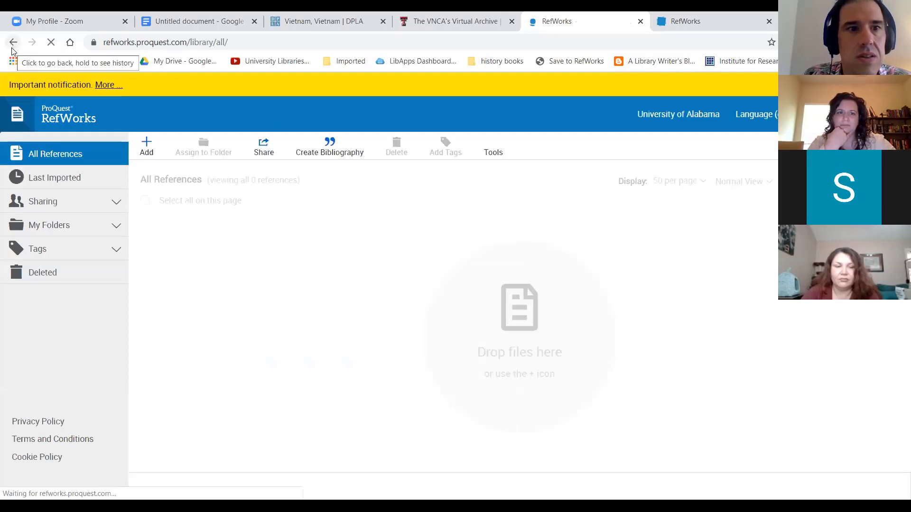
{"action": "left_click", "coordinate": [12, 45]}
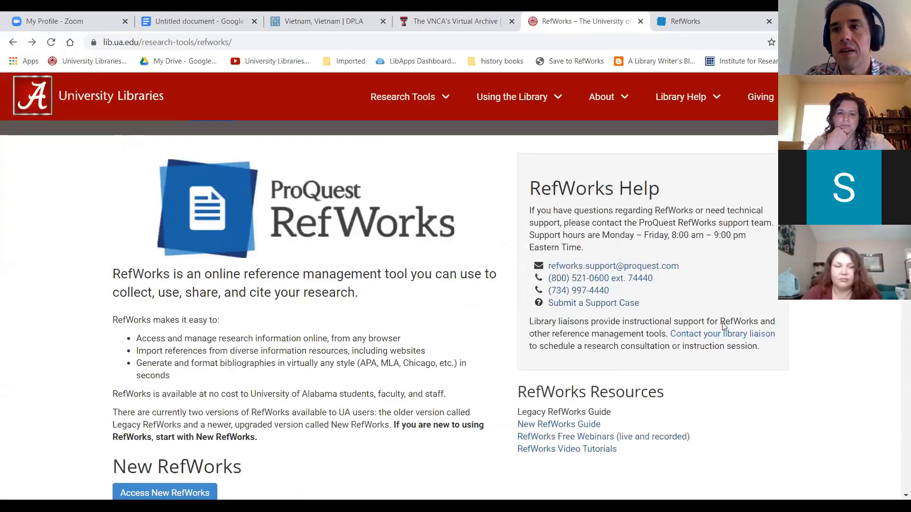
{"action": "scroll", "coordinate": [724, 327], "scroll_direction": "down", "scroll_amount": 2}
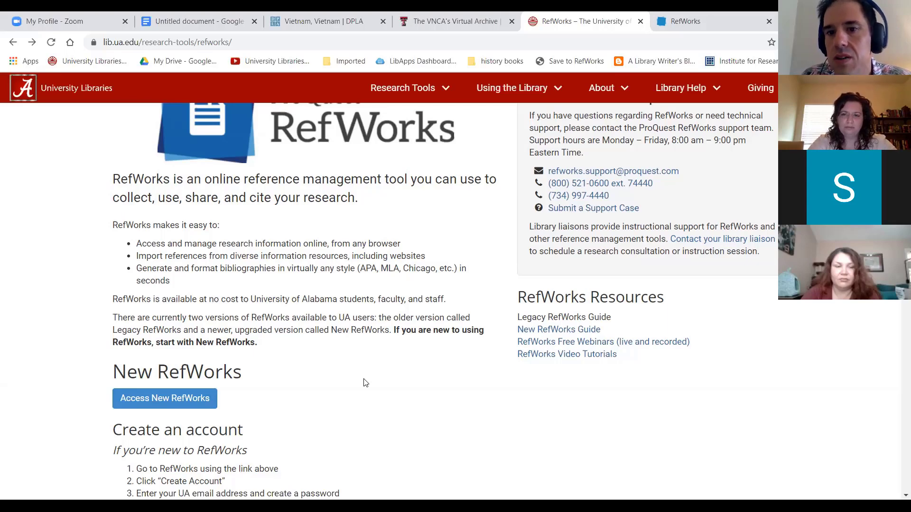
Switch to the open RefWorks library, go to its Tools page, and review the Save to RefWorks and word processor citation tools
{"action": "left_click", "coordinate": [696, 31]}
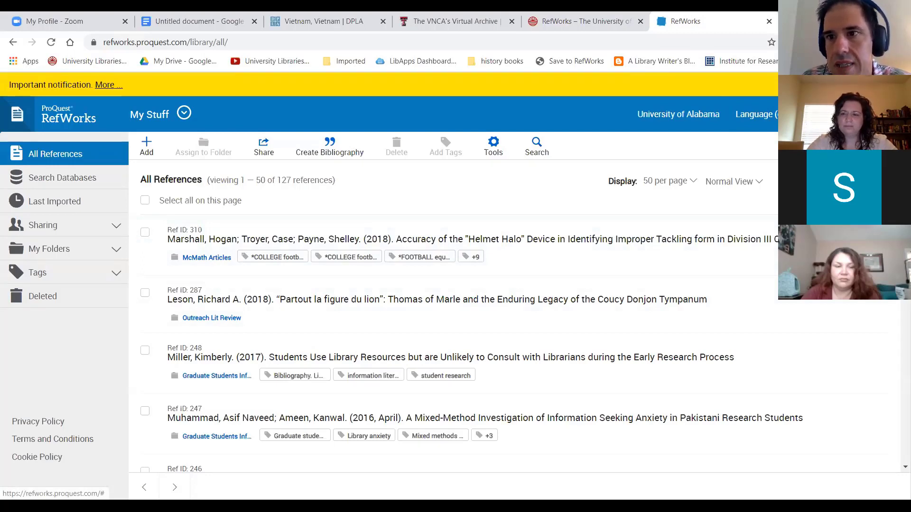
{"action": "left_click", "coordinate": [853, 114]}
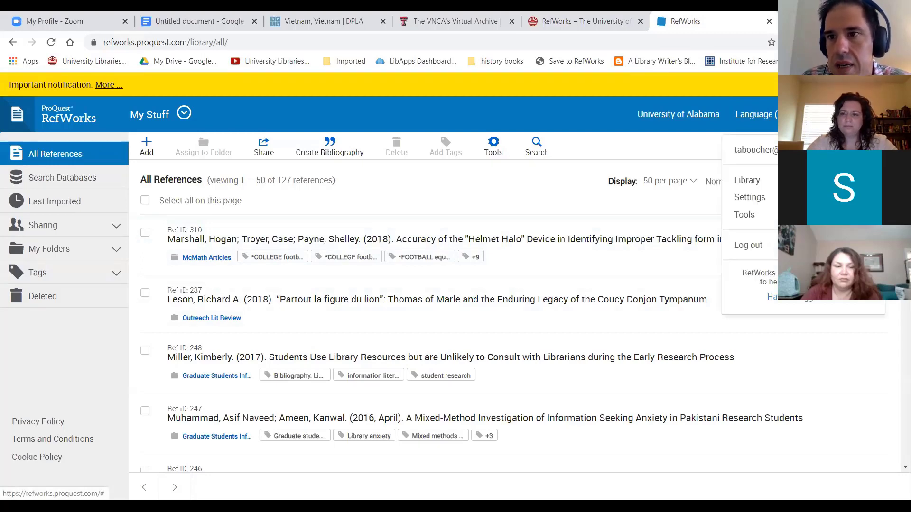
{"action": "left_click", "coordinate": [754, 216]}
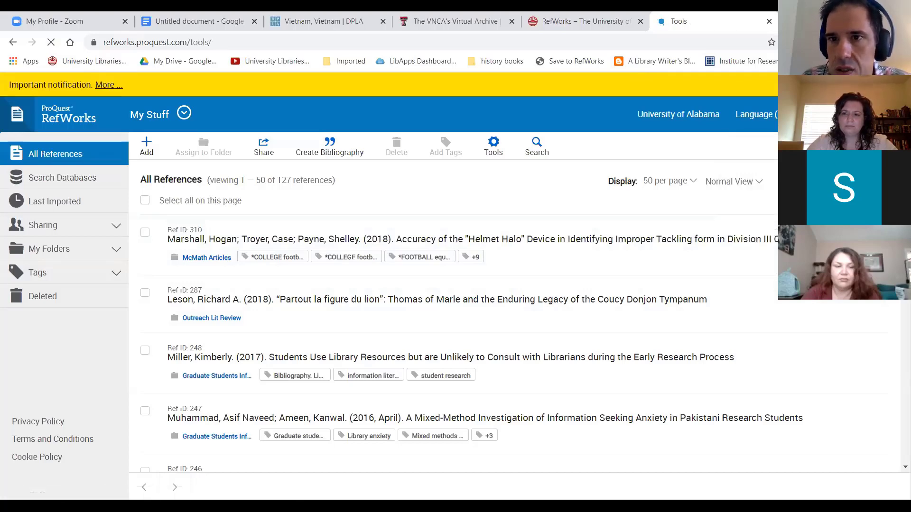
{"action": "scroll", "coordinate": [392, 273], "scroll_direction": "down", "scroll_amount": 1}
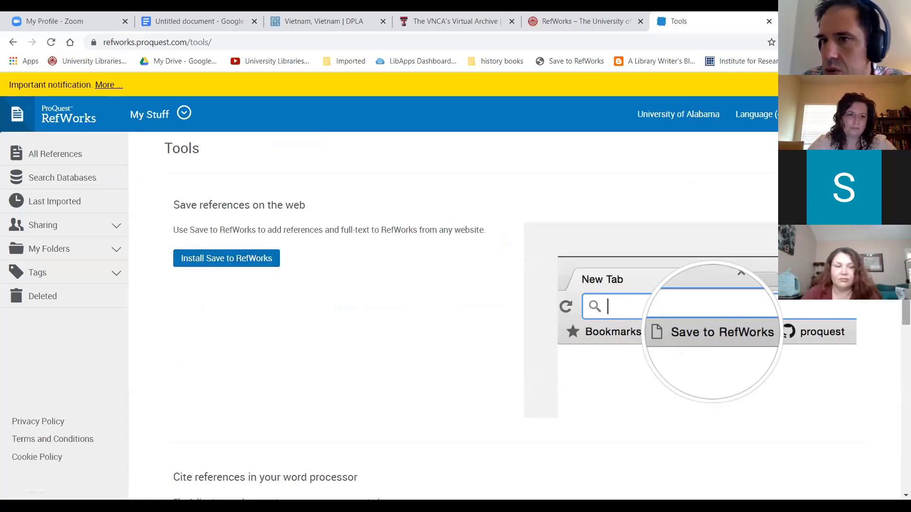
{"action": "scroll", "coordinate": [897, 315], "scroll_direction": "down", "scroll_amount": 7}
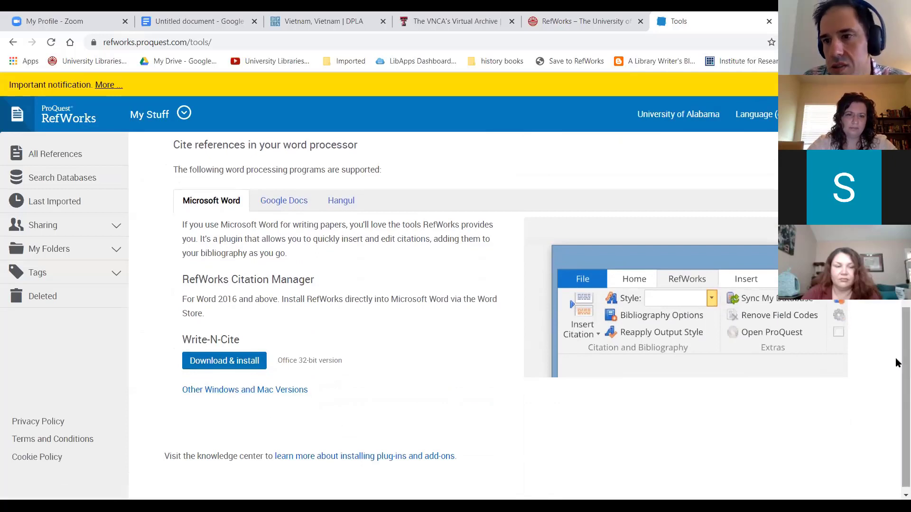
{"action": "scroll", "coordinate": [896, 365], "scroll_direction": "up", "scroll_amount": 1}
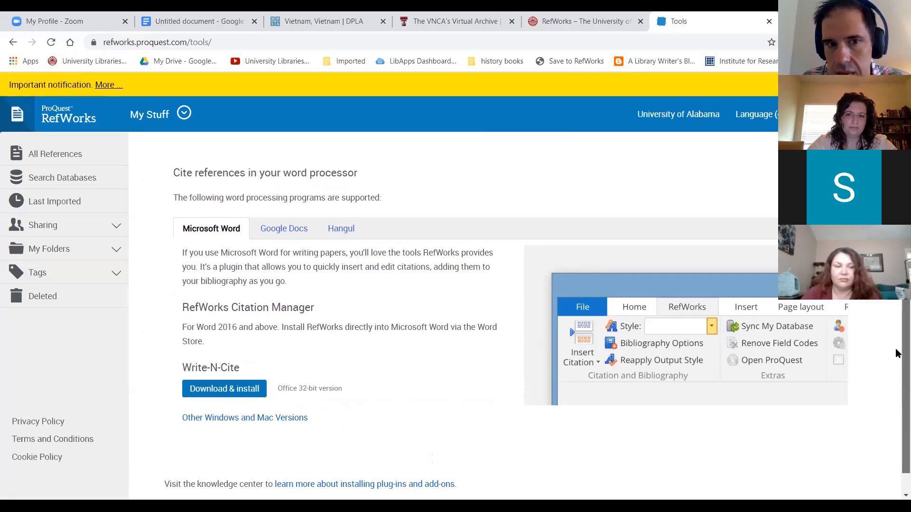
{"action": "left_click_drag", "start_coordinate": [896, 311], "coordinate": [896, 166]}
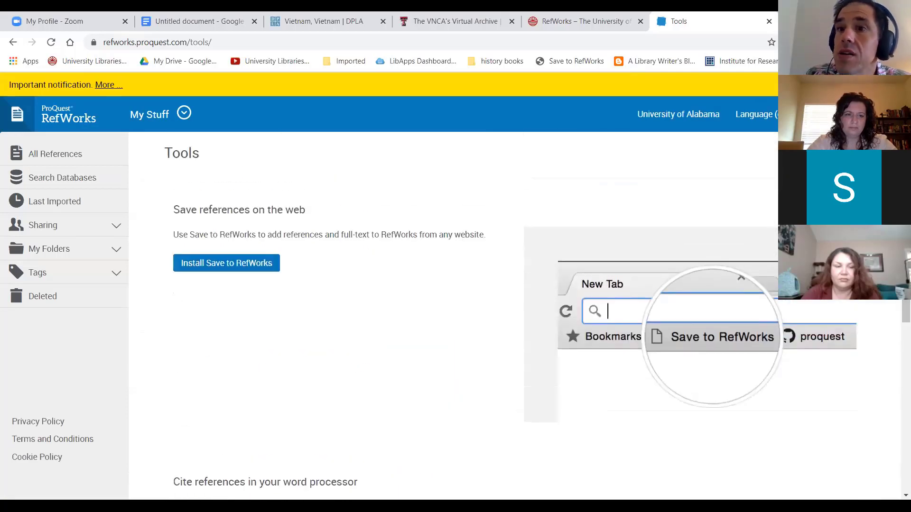
Open the account settings and re-authenticate with the University of Alabama institutional login, found by searching for "alabama"
{"action": "left_click", "coordinate": [856, 114]}
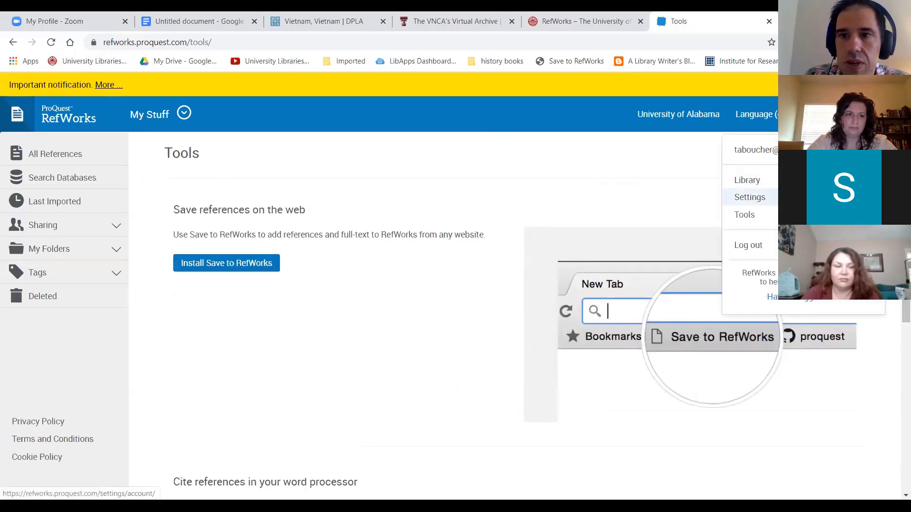
{"action": "left_click", "coordinate": [750, 196]}
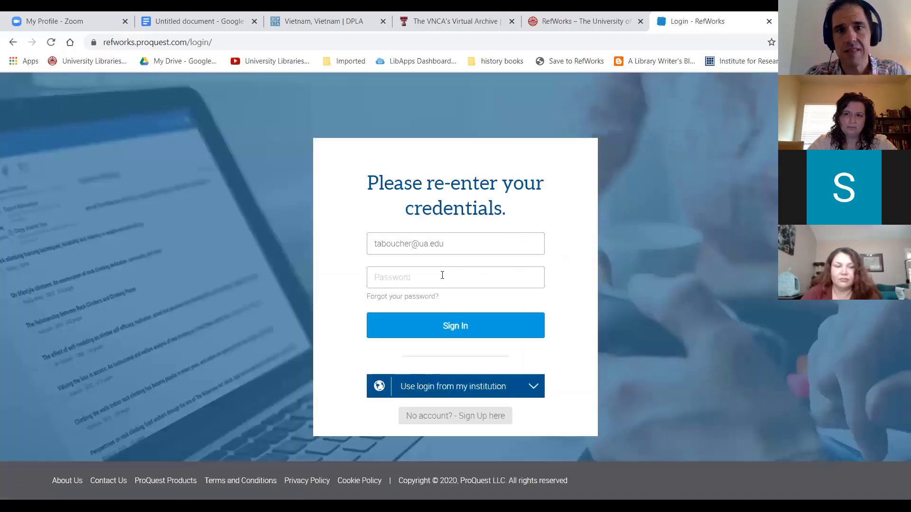
{"action": "left_click", "coordinate": [442, 275]}
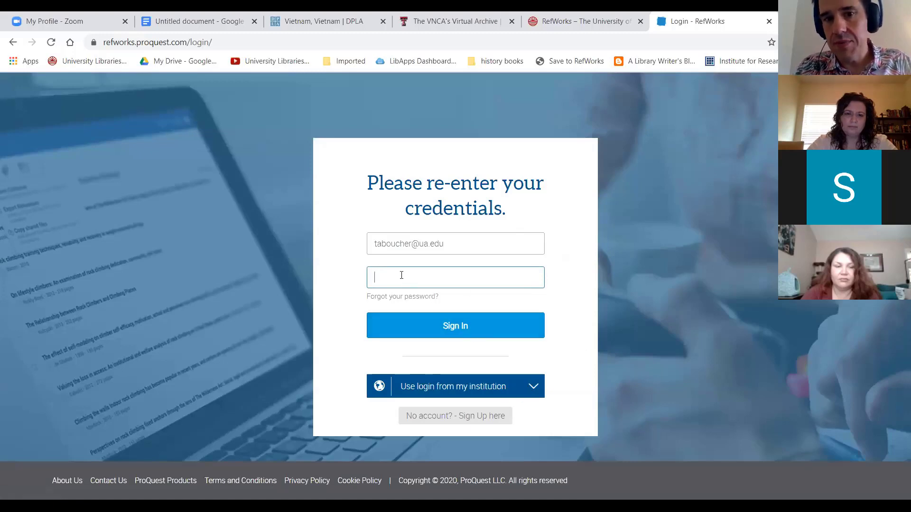
{"action": "left_click", "coordinate": [529, 386]}
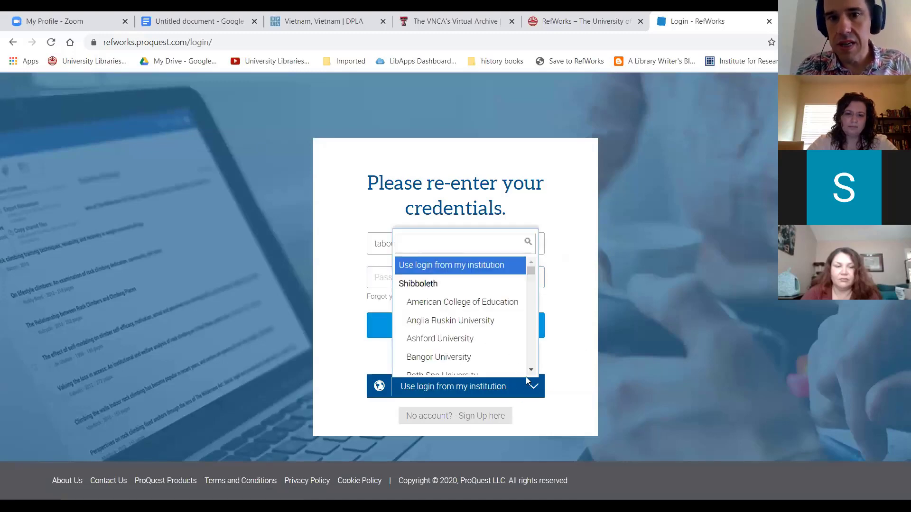
{"action": "type", "text": "alabama"}
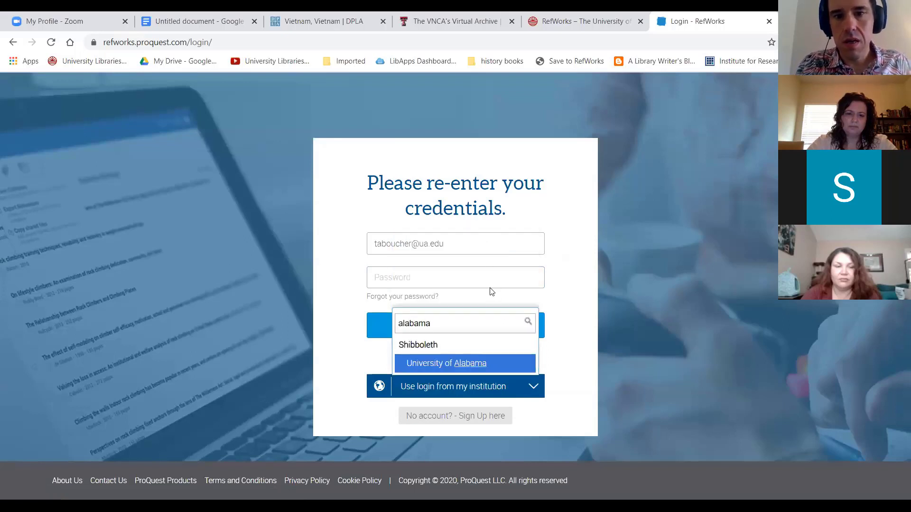
{"action": "left_click", "coordinate": [465, 363]}
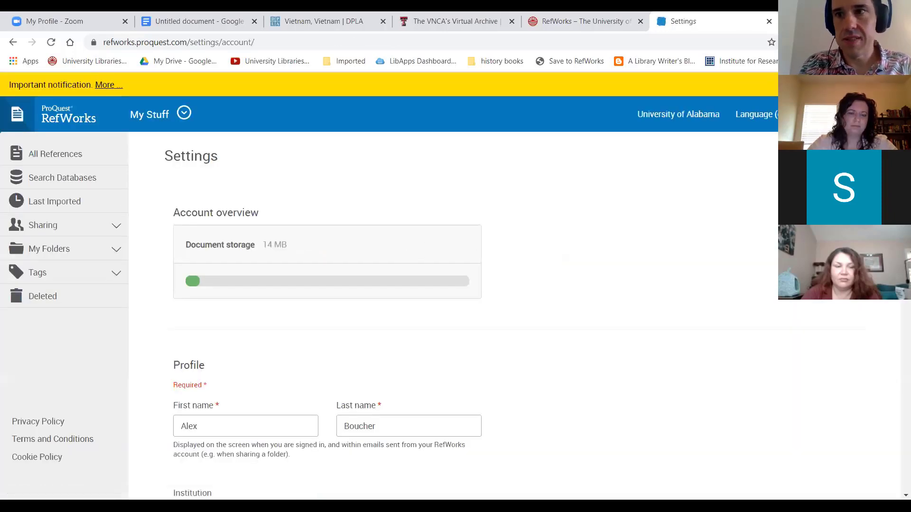
Review the account settings, including document storage, profile details, area of focus and the available role options, leaving the role as is
{"action": "scroll", "coordinate": [455, 313], "scroll_direction": "down", "scroll_amount": 2}
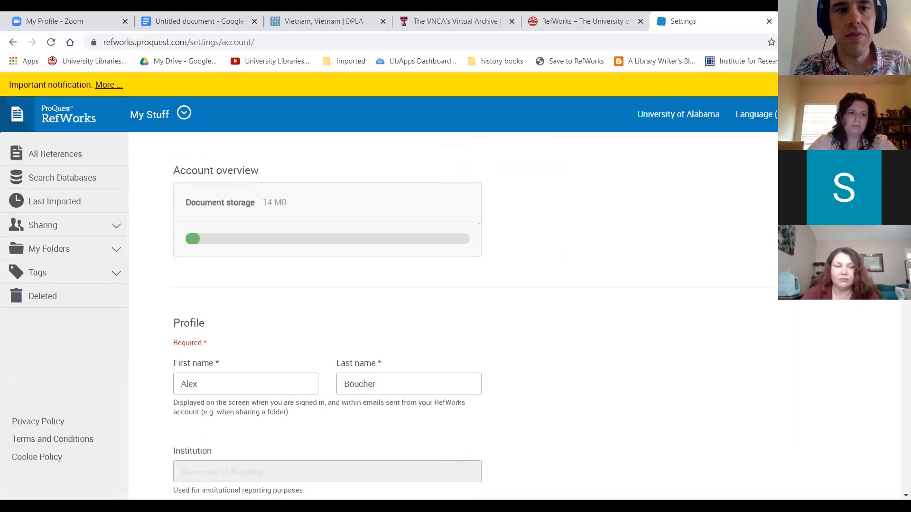
{"action": "scroll", "coordinate": [555, 197], "scroll_direction": "down", "scroll_amount": 3}
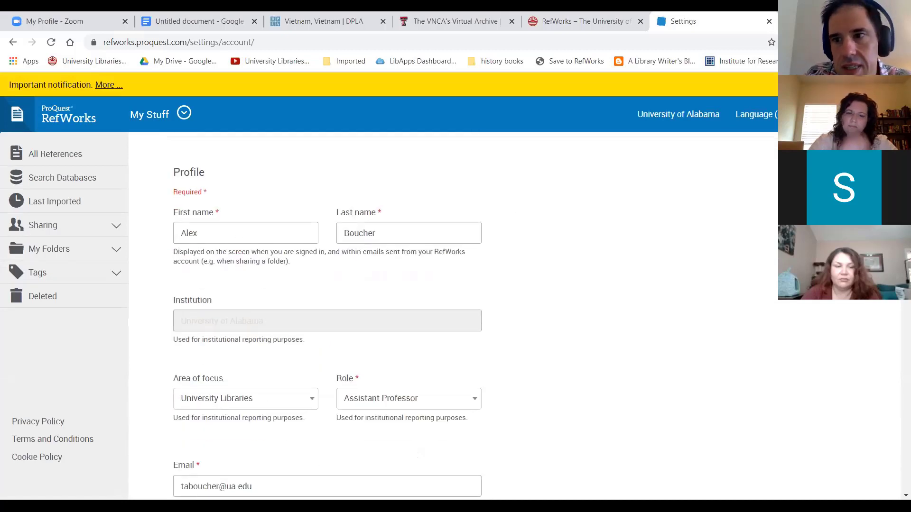
{"action": "scroll", "coordinate": [220, 236], "scroll_direction": "down", "scroll_amount": 2}
{"action": "scroll", "coordinate": [275, 237], "scroll_direction": "down", "scroll_amount": 2}
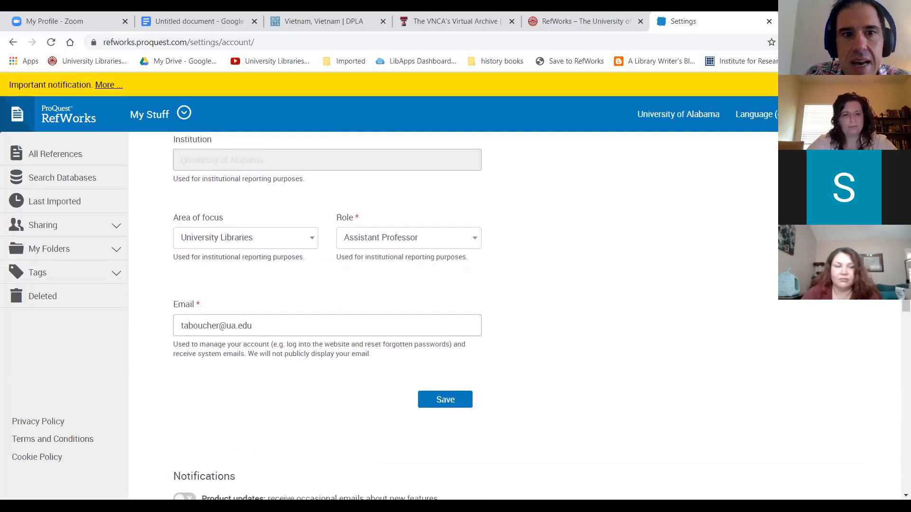
{"action": "left_click", "coordinate": [278, 242]}
{"action": "left_click", "coordinate": [575, 245]}
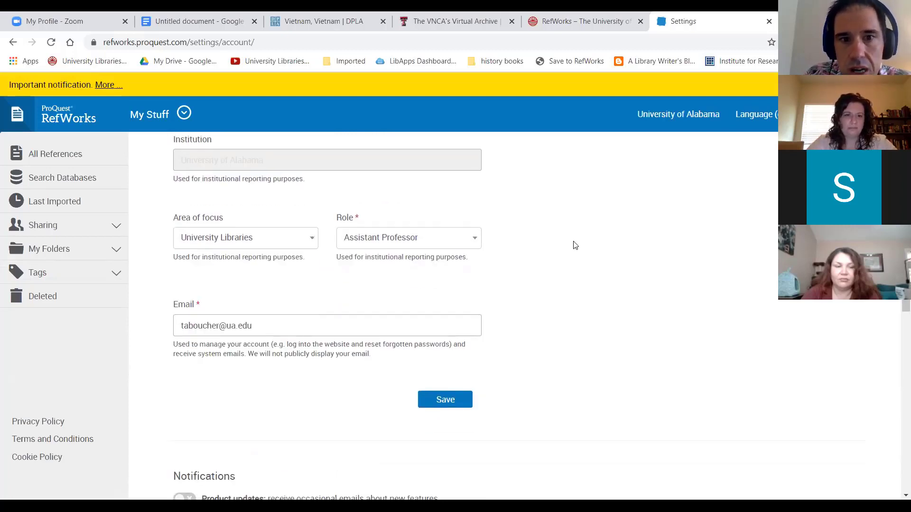
{"action": "left_click", "coordinate": [460, 247]}
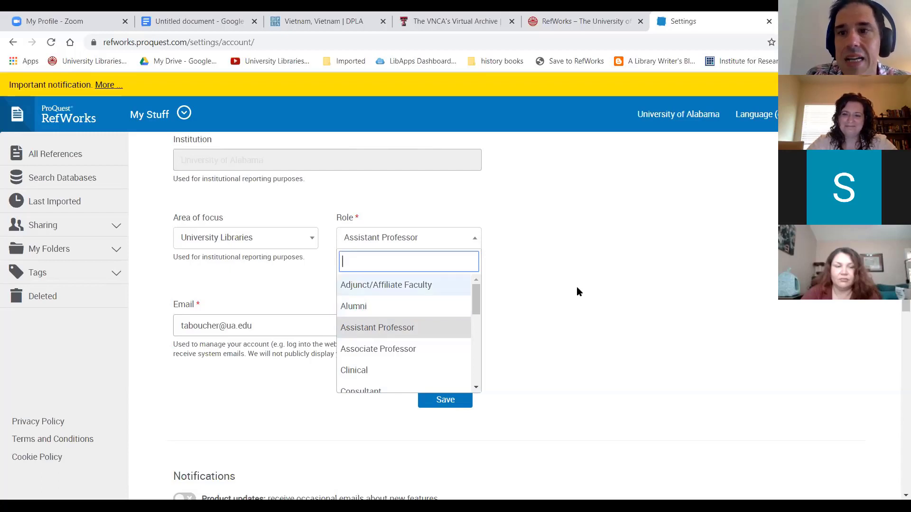
{"action": "key", "text": "Escape"}
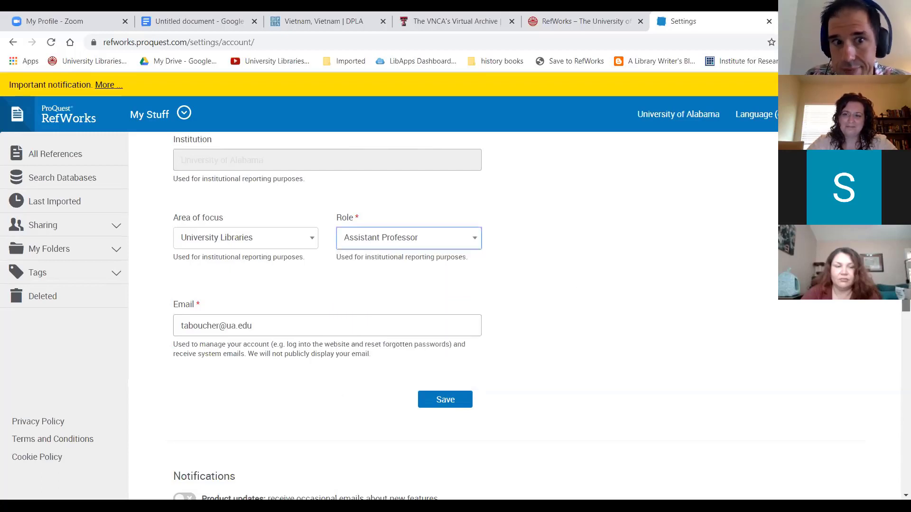
{"action": "scroll", "coordinate": [541, 317], "scroll_direction": "down", "scroll_amount": 1}
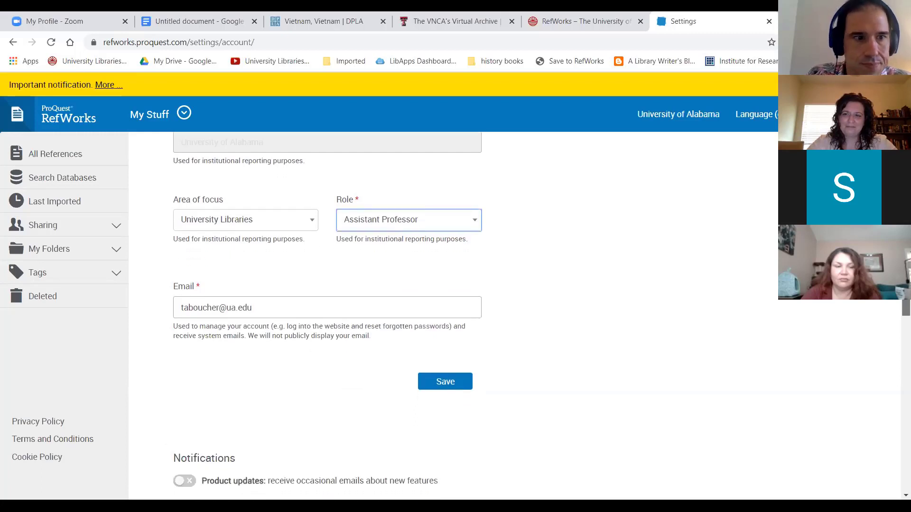
{"action": "scroll", "coordinate": [328, 309], "scroll_direction": "up", "scroll_amount": 6}
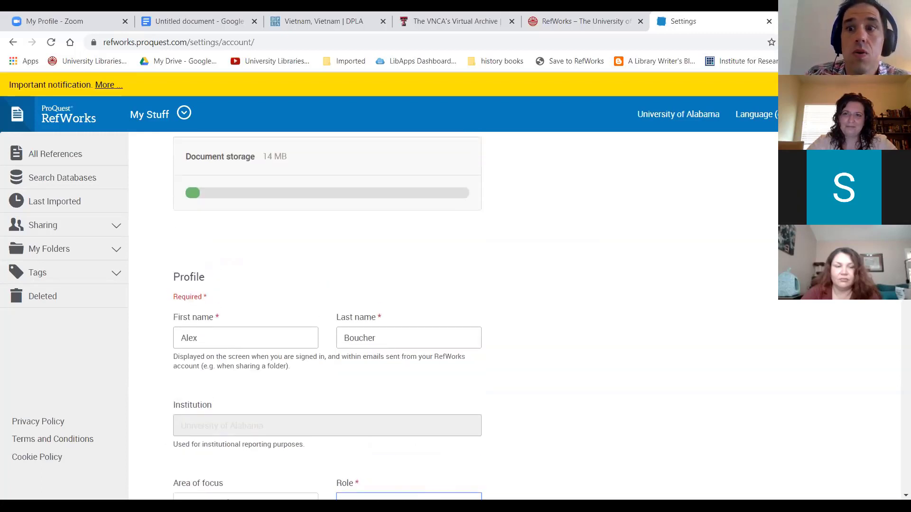
{"action": "scroll", "coordinate": [557, 202], "scroll_direction": "up", "scroll_amount": 2}
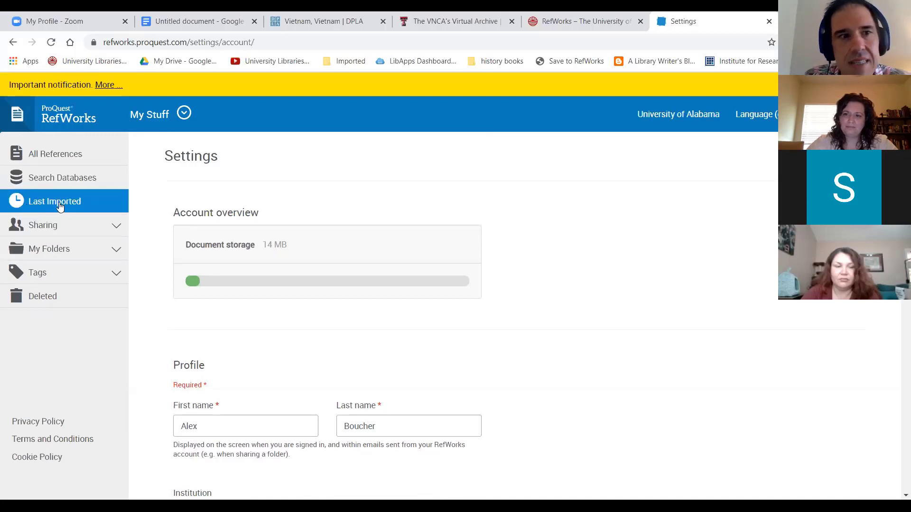
Show all references with the My Folders list expanded, and select the first reference about the "Helmet Halo" device
{"action": "left_click", "coordinate": [51, 155]}
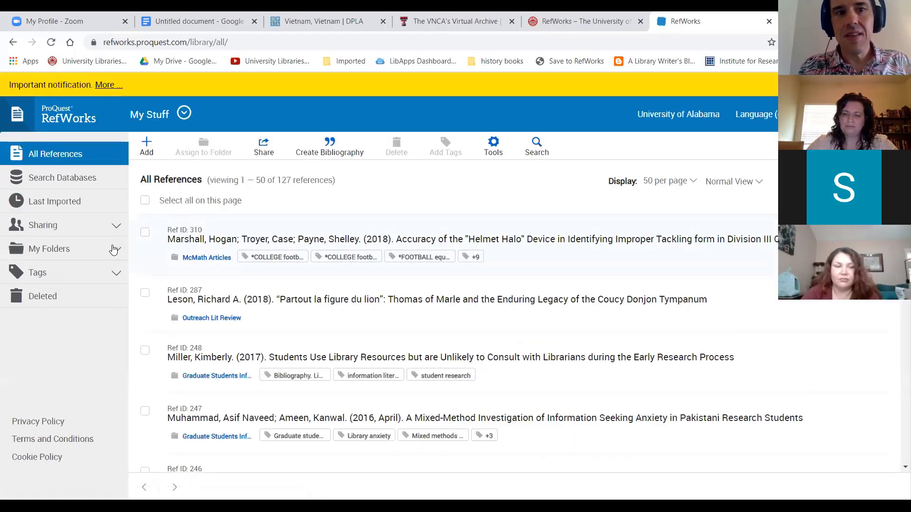
{"action": "left_click", "coordinate": [115, 251]}
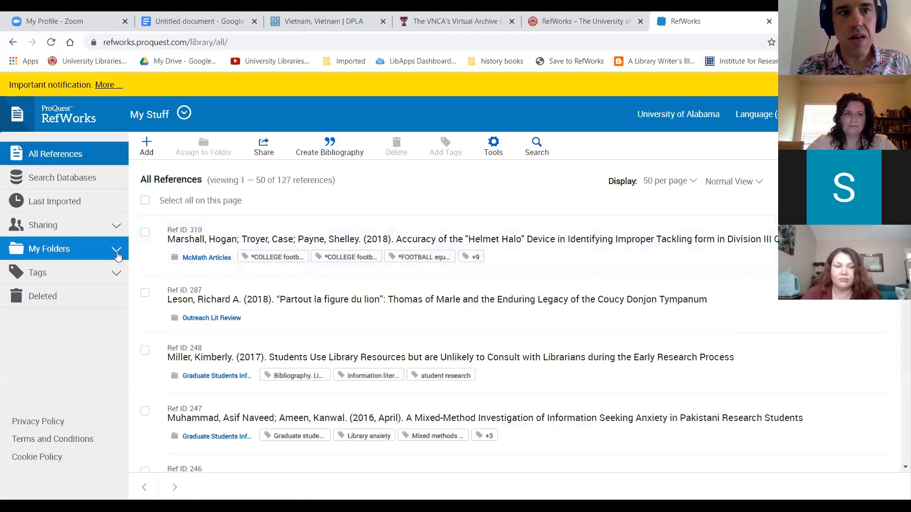
{"action": "left_click", "coordinate": [116, 251]}
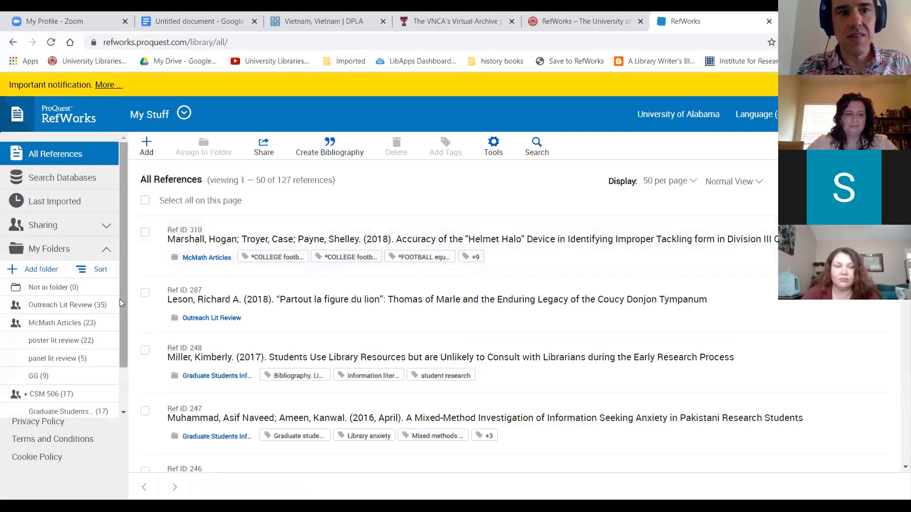
{"action": "left_click_drag", "start_coordinate": [123, 303], "coordinate": [121, 331]}
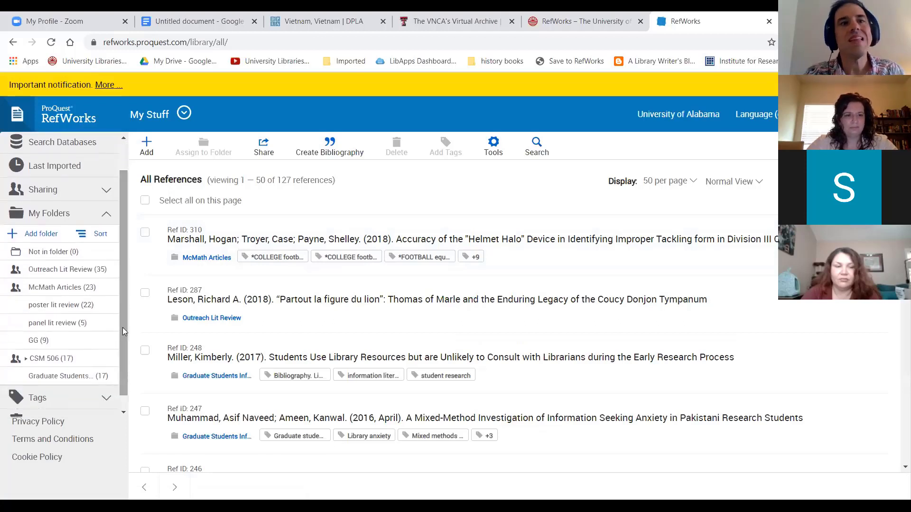
{"action": "left_click", "coordinate": [147, 273]}
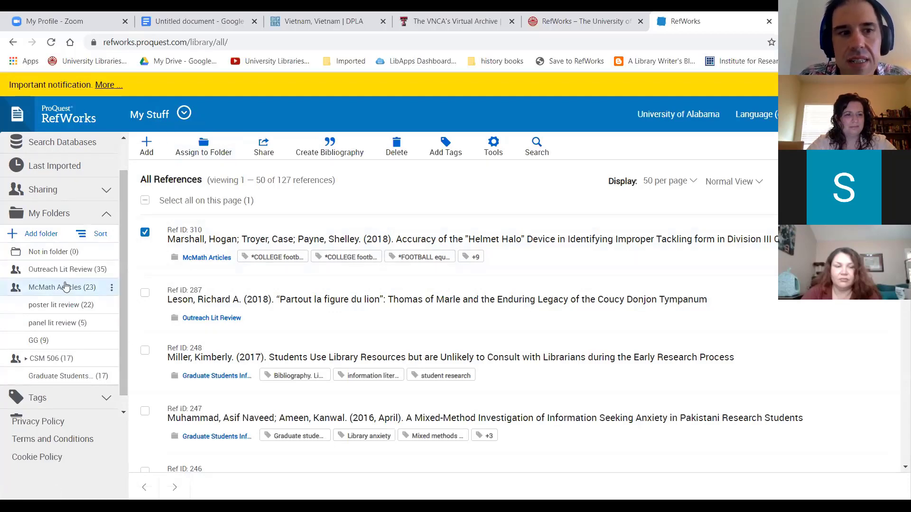
Switch from My Stuff to the Dissertation project and expand its My Folders list
{"action": "left_click", "coordinate": [185, 114]}
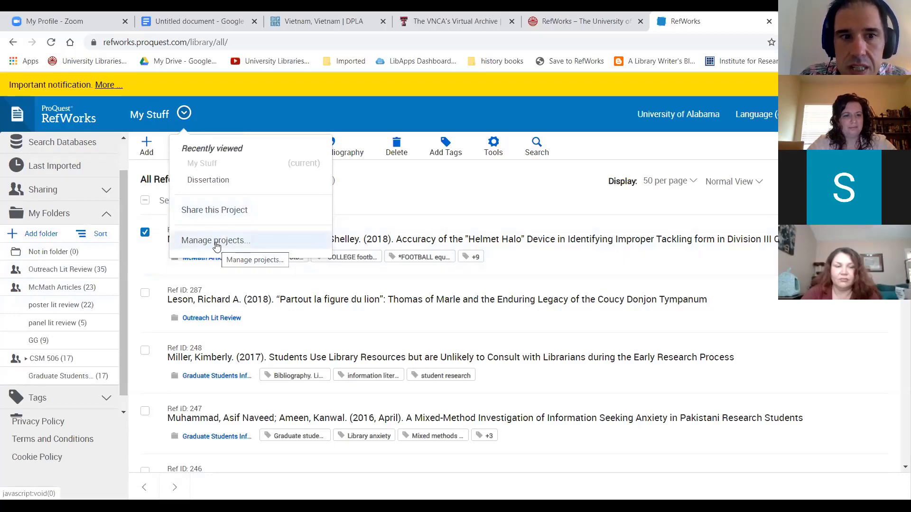
{"action": "left_click", "coordinate": [222, 181]}
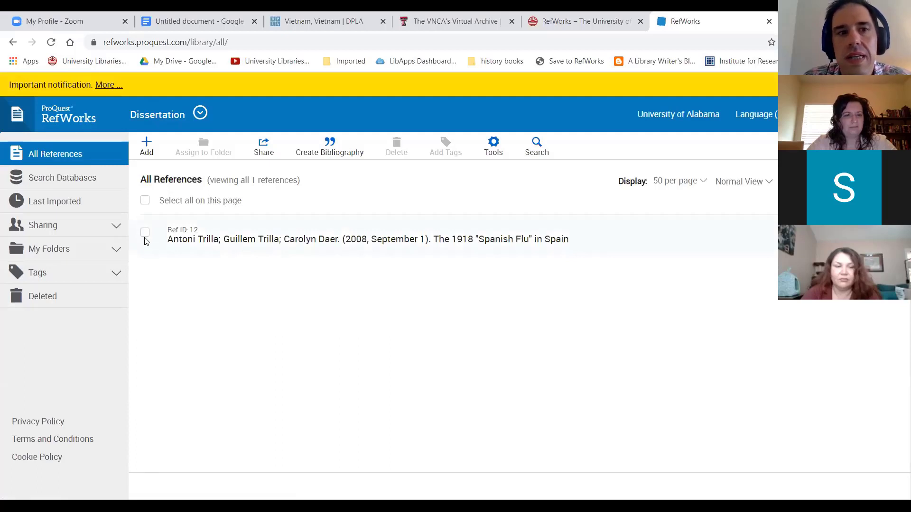
{"action": "left_click", "coordinate": [117, 250]}
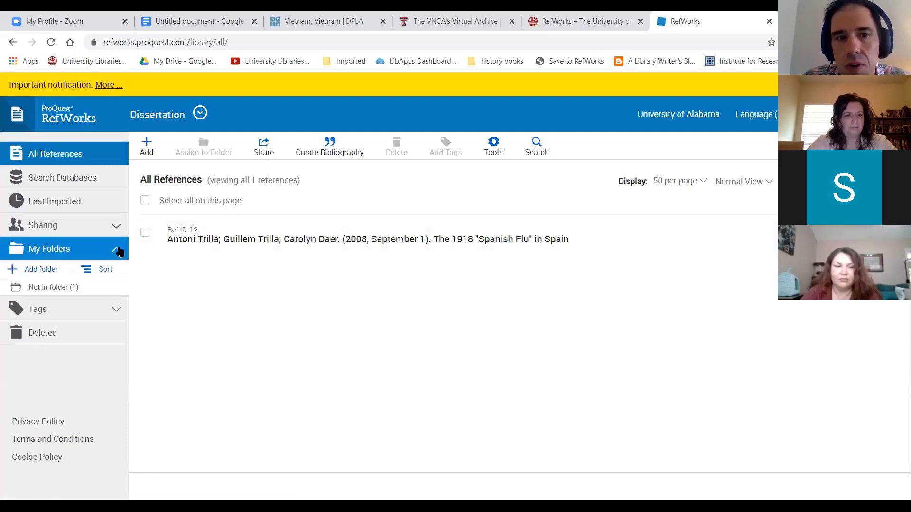
Delete the 2008 reference The 1918 "Spanish Flu" in Spain from the Dissertation project
{"action": "left_click", "coordinate": [145, 233]}
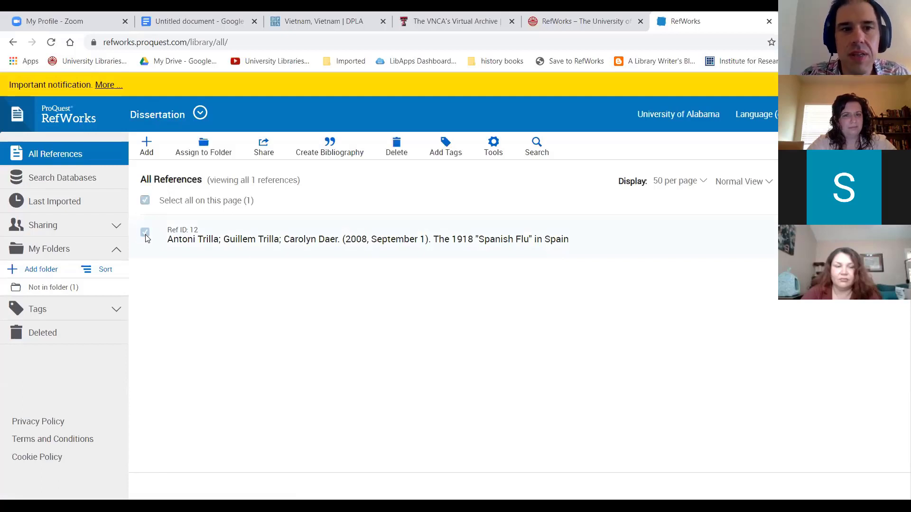
{"action": "left_click", "coordinate": [394, 147]}
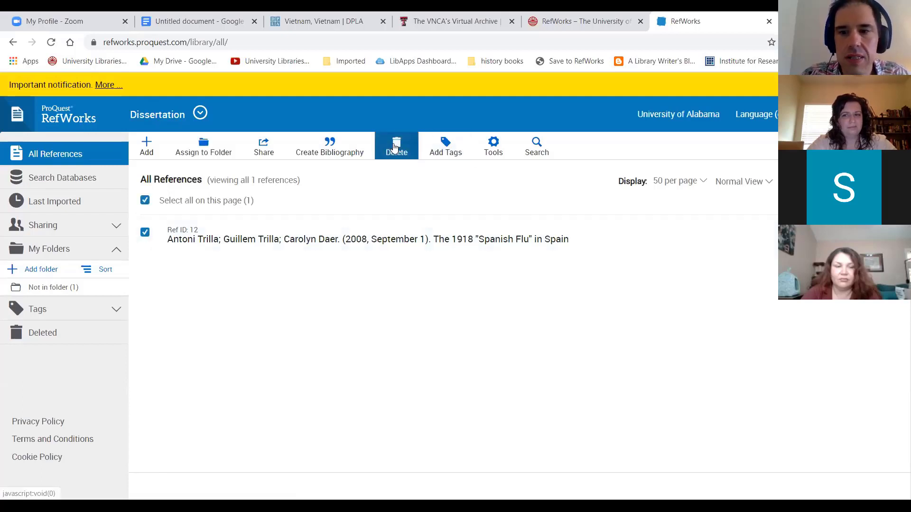
{"action": "left_click", "coordinate": [439, 227]}
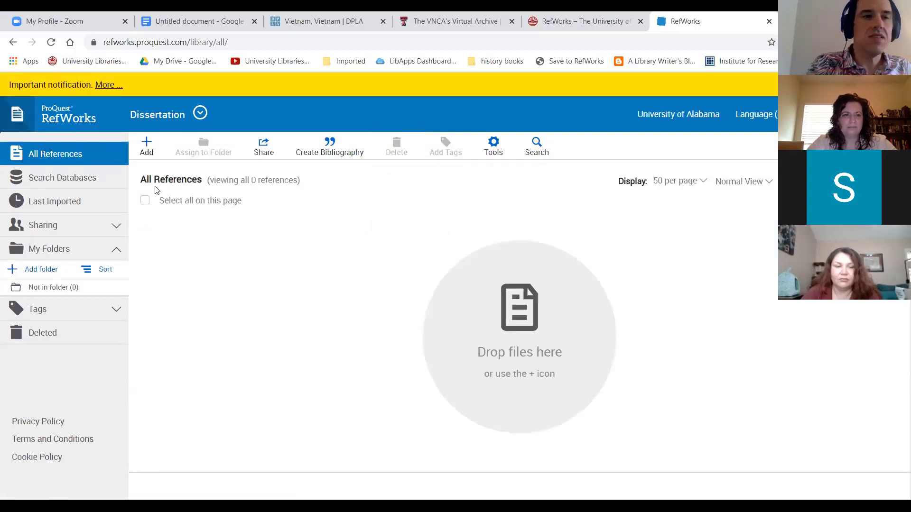
Check the project options, switch back to the My Stuff project and expand its My Folders list
{"action": "left_click", "coordinate": [200, 114]}
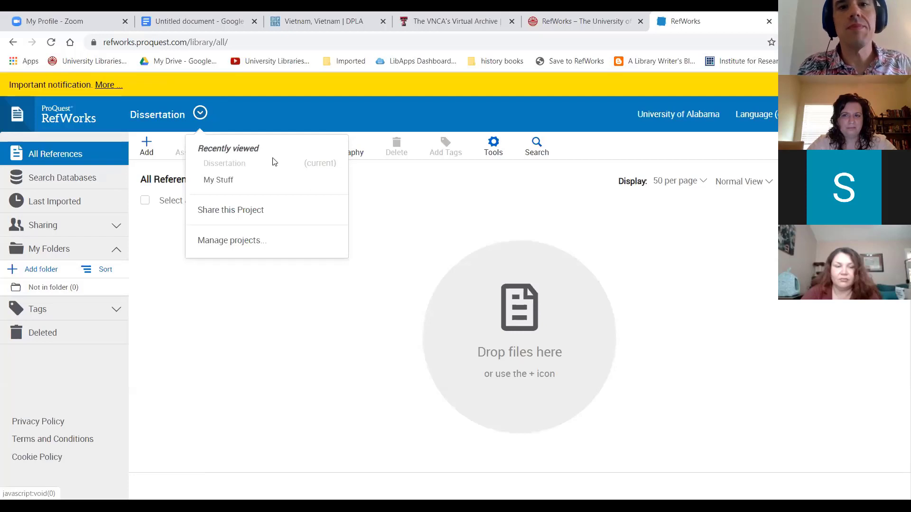
{"action": "left_click", "coordinate": [411, 219]}
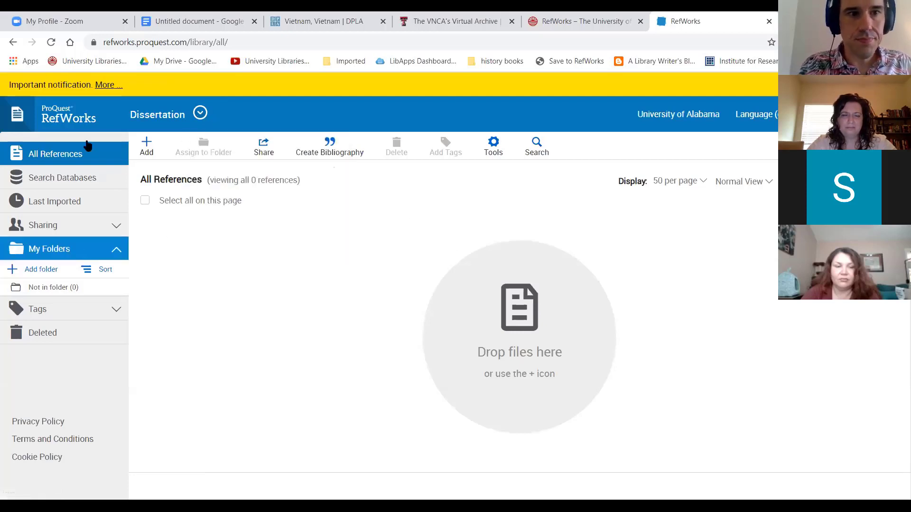
{"action": "left_click", "coordinate": [200, 114]}
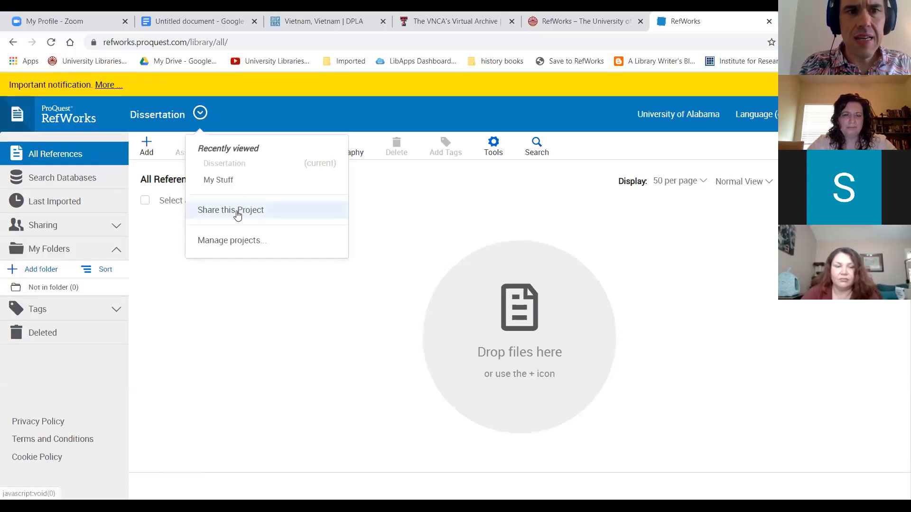
{"action": "left_click", "coordinate": [235, 183]}
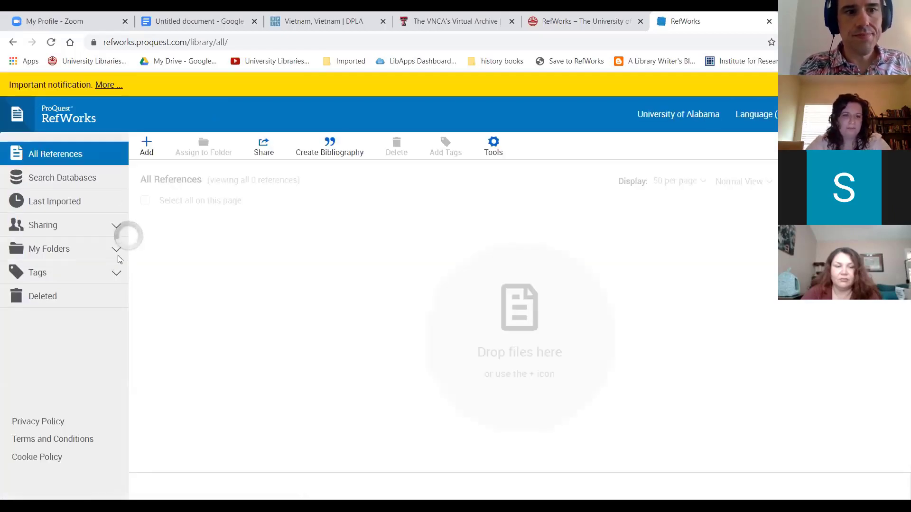
{"action": "left_click", "coordinate": [119, 255]}
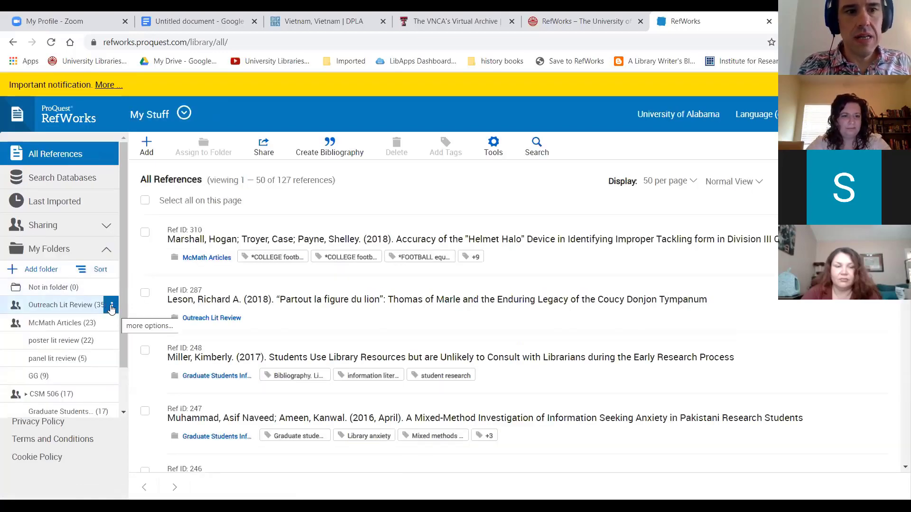
Open the sharing settings of the Outreach Lit Review folder, inspect the field for inviting people, and close them without changes
{"action": "left_click", "coordinate": [111, 307]}
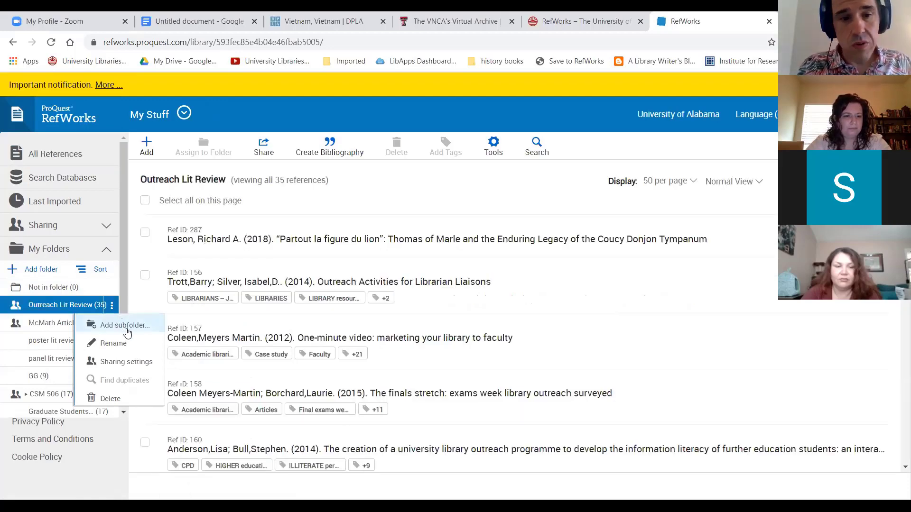
{"action": "left_click", "coordinate": [131, 363]}
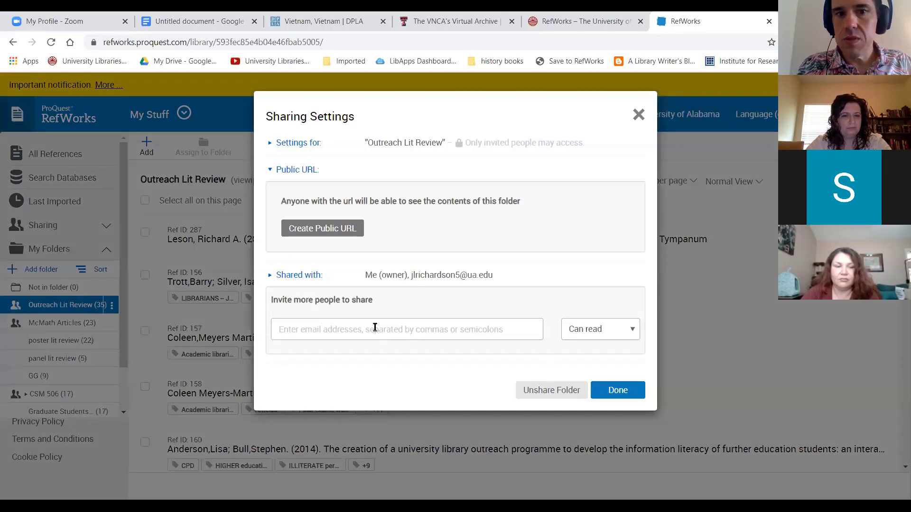
{"action": "left_click", "coordinate": [375, 327]}
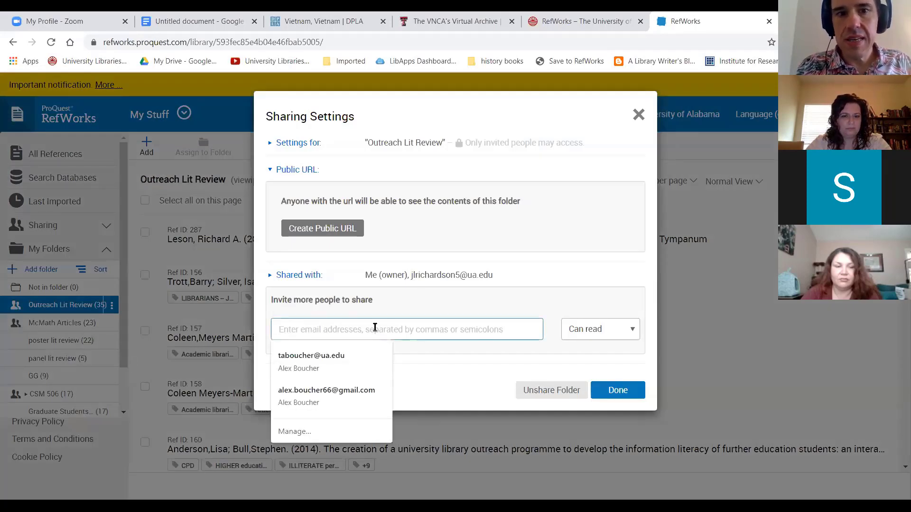
{"action": "left_click", "coordinate": [640, 124]}
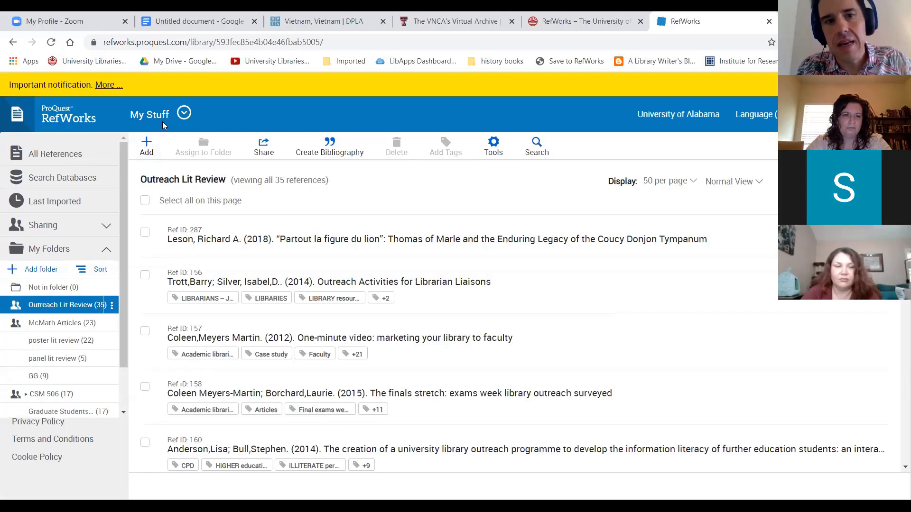
Switch to the Dissertation project and create a folder named Chapter 1 in My Folders
{"action": "left_click", "coordinate": [182, 117]}
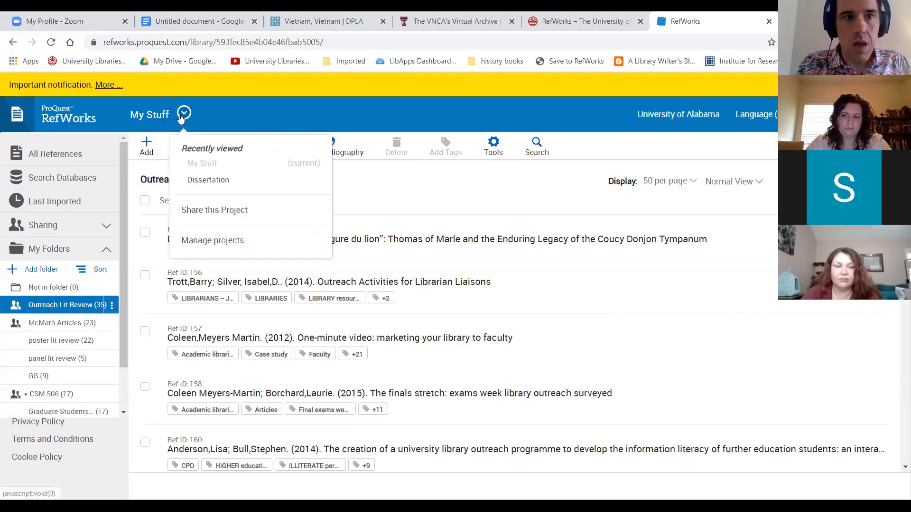
{"action": "left_click", "coordinate": [205, 181]}
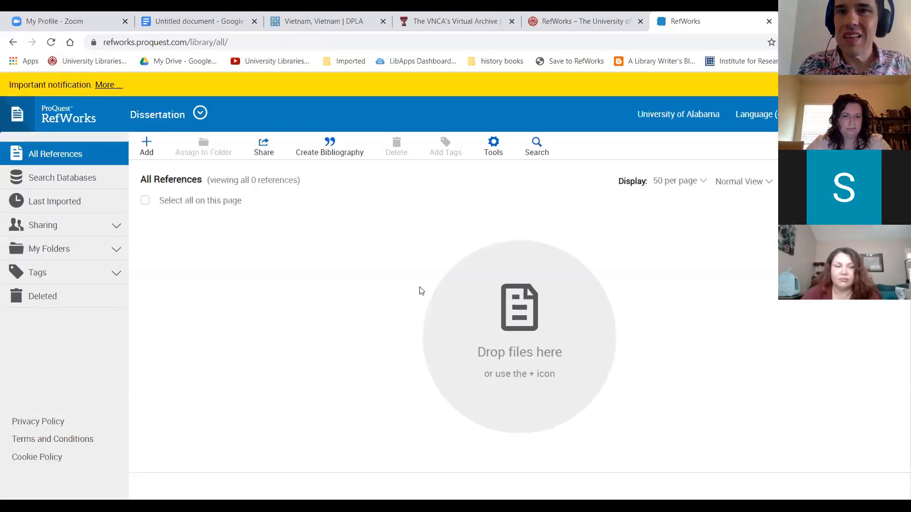
{"action": "left_click", "coordinate": [118, 250]}
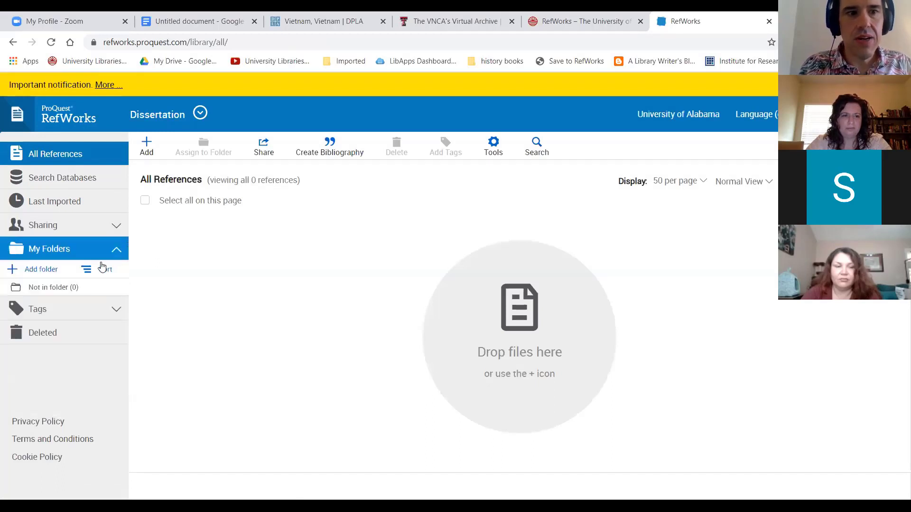
{"action": "left_click", "coordinate": [44, 272]}
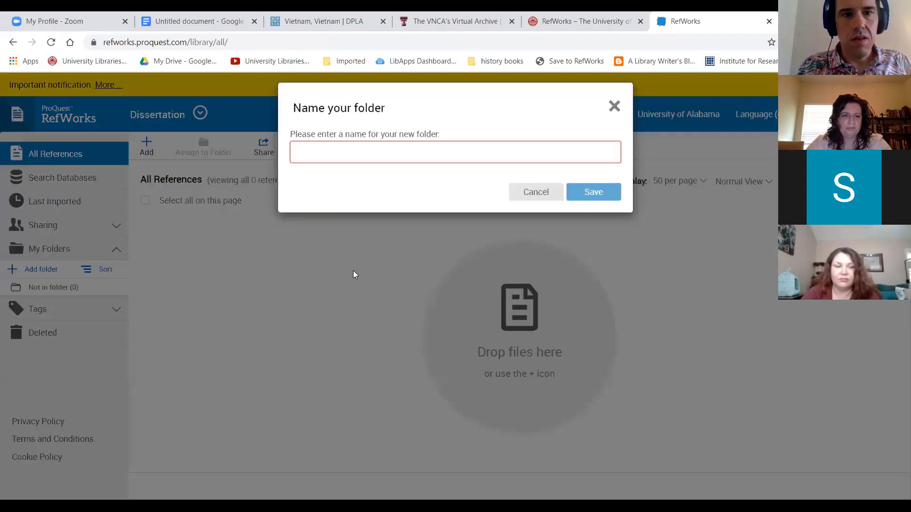
{"action": "type", "text": "Chapt"}
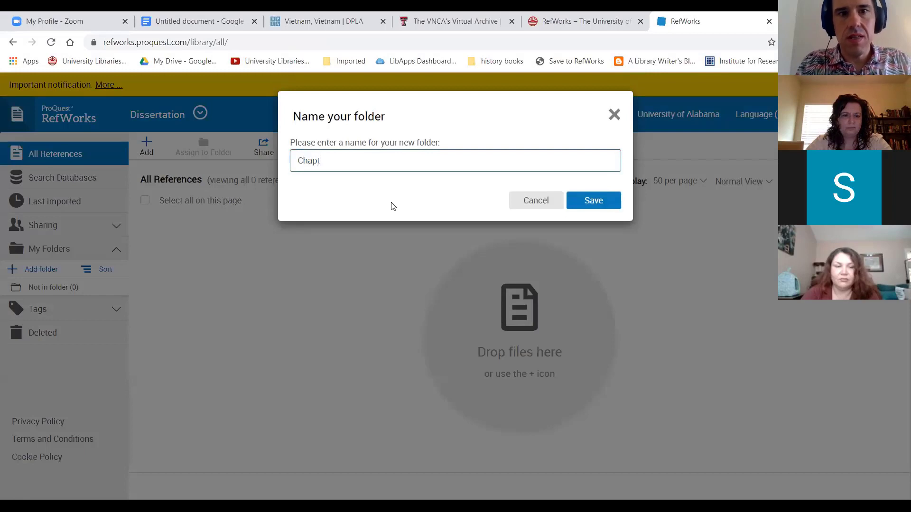
{"action": "type", "text": "er 1"}
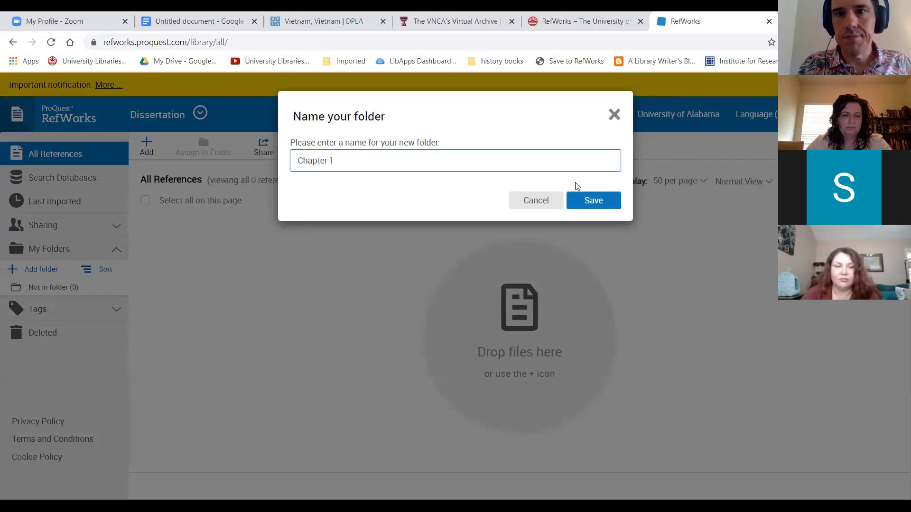
{"action": "left_click", "coordinate": [591, 200]}
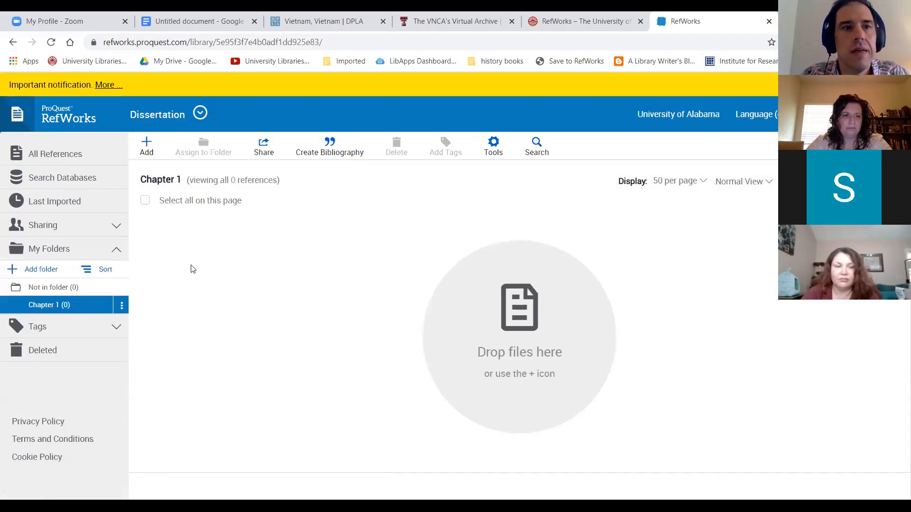
Start a manually entered reference in the Chapter 1 folder and browse the available reference types, keeping Journal Article
{"action": "left_click", "coordinate": [148, 152]}
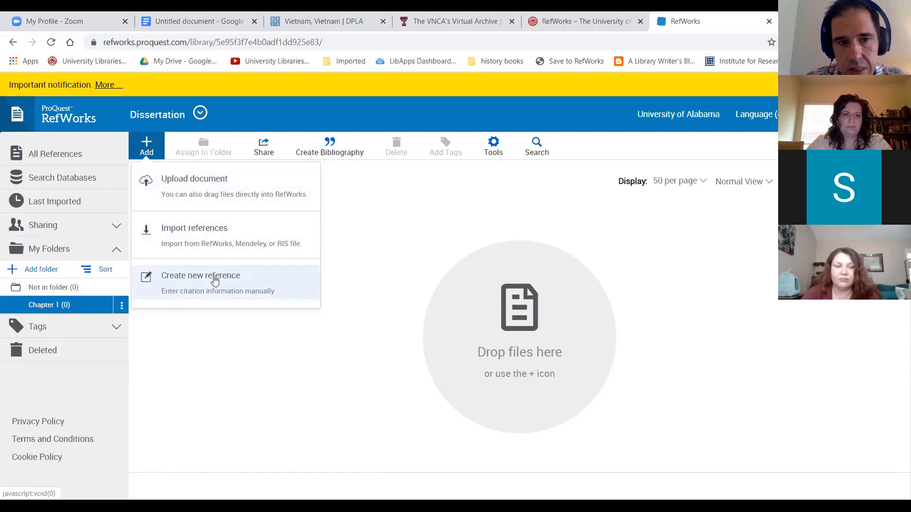
{"action": "left_click", "coordinate": [215, 281]}
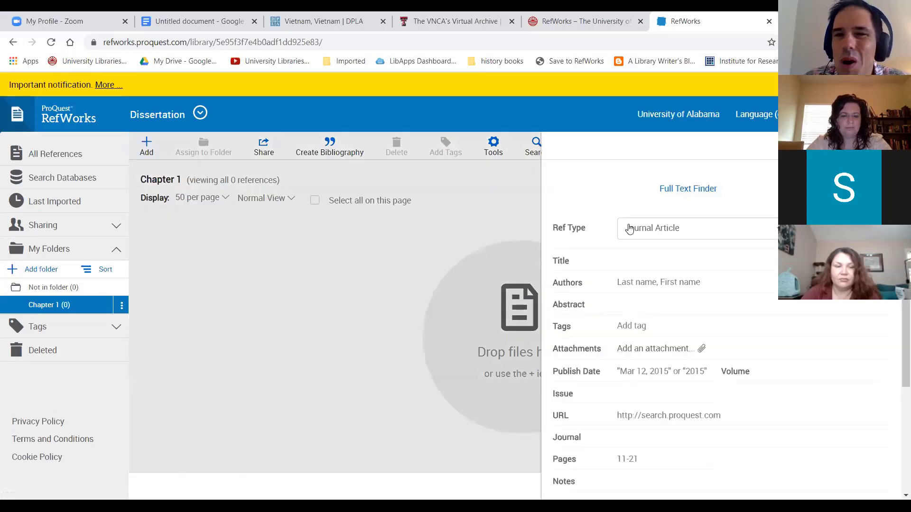
{"action": "left_click", "coordinate": [756, 236]}
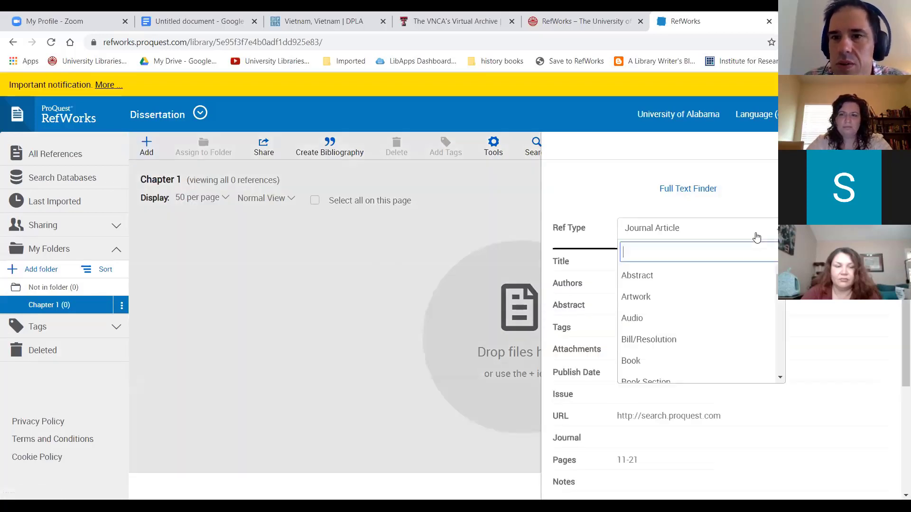
{"action": "scroll", "coordinate": [775, 289], "scroll_direction": "down", "scroll_amount": 1}
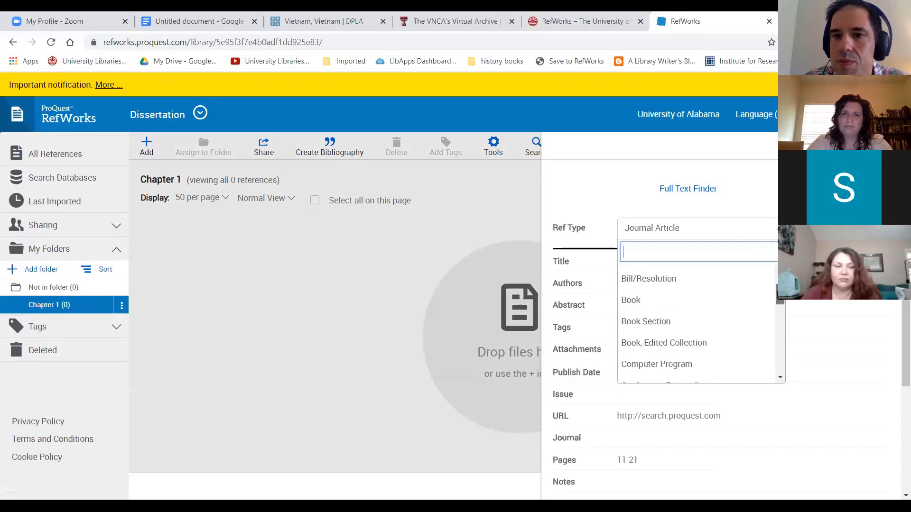
{"action": "scroll", "coordinate": [776, 302], "scroll_direction": "down", "scroll_amount": 4}
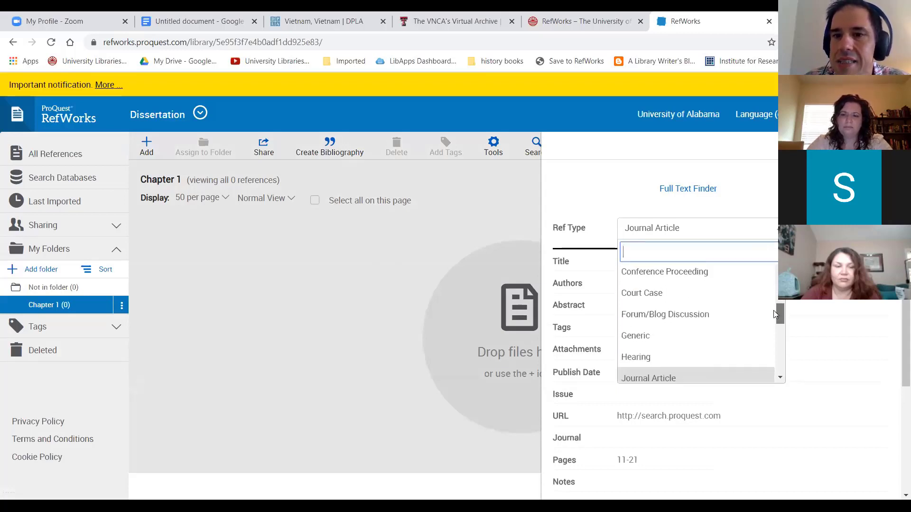
{"action": "scroll", "coordinate": [769, 329], "scroll_direction": "down", "scroll_amount": 5}
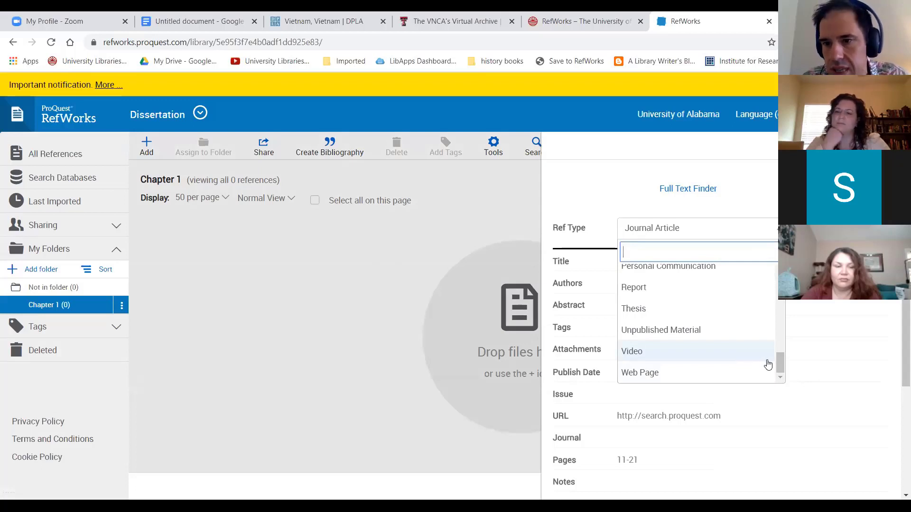
{"action": "left_click_drag", "start_coordinate": [783, 366], "coordinate": [704, 325]}
{"action": "left_click", "coordinate": [703, 325]}
Enter The 1918 "Spanish Flu" as the title of the new reference
{"action": "left_click", "coordinate": [661, 268]}
{"action": "type", "text": "The 1918"}
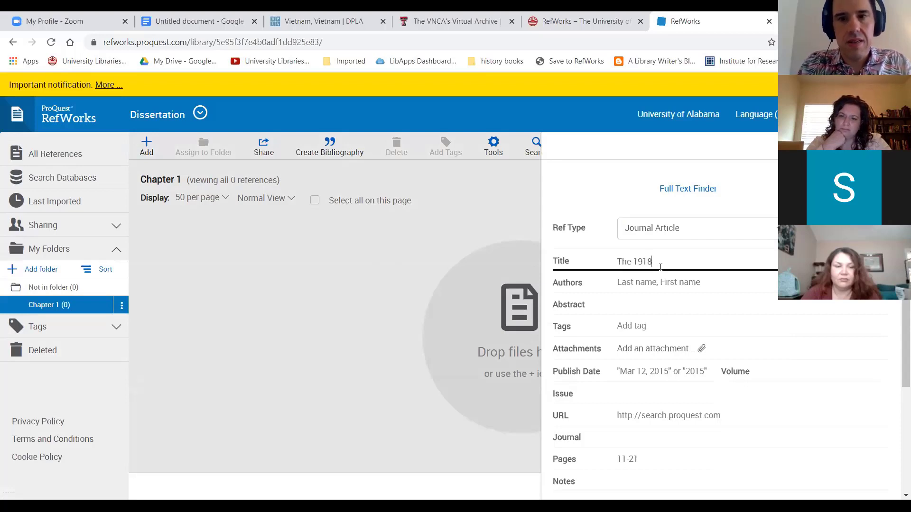
{"action": "type", "text": " \"Spanish F"}
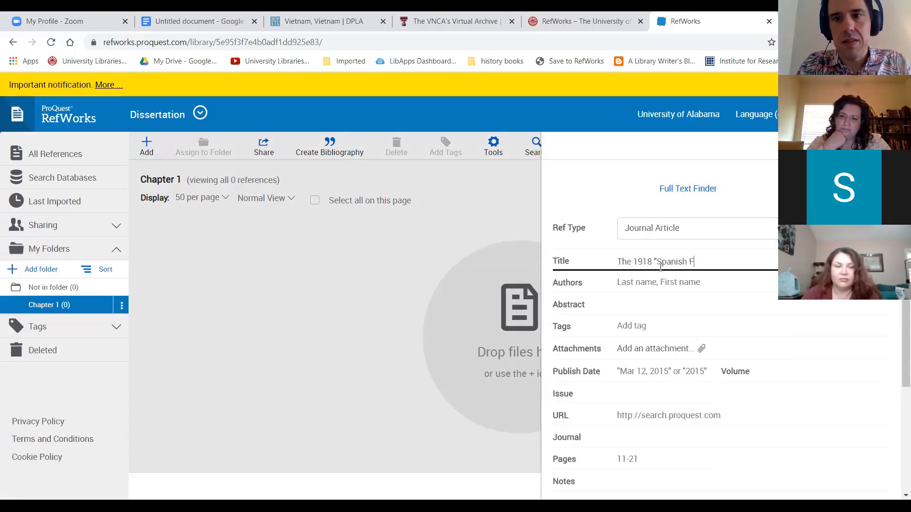
{"action": "type", "text": "lu\""}
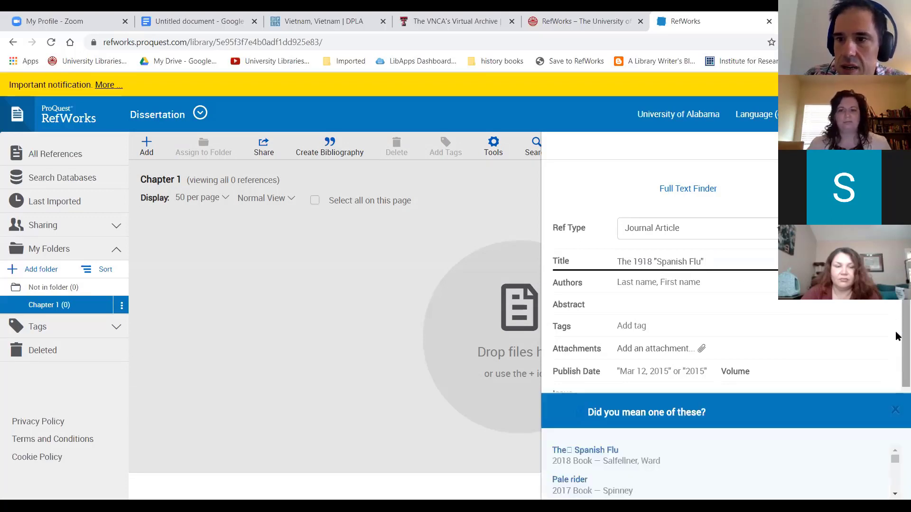
Fill in the reference from the suggested 2008 Clinical Infectious Diseases article The 1918 "Spanish Flu" in Spain
{"action": "scroll", "coordinate": [898, 351], "scroll_direction": "down", "scroll_amount": 1}
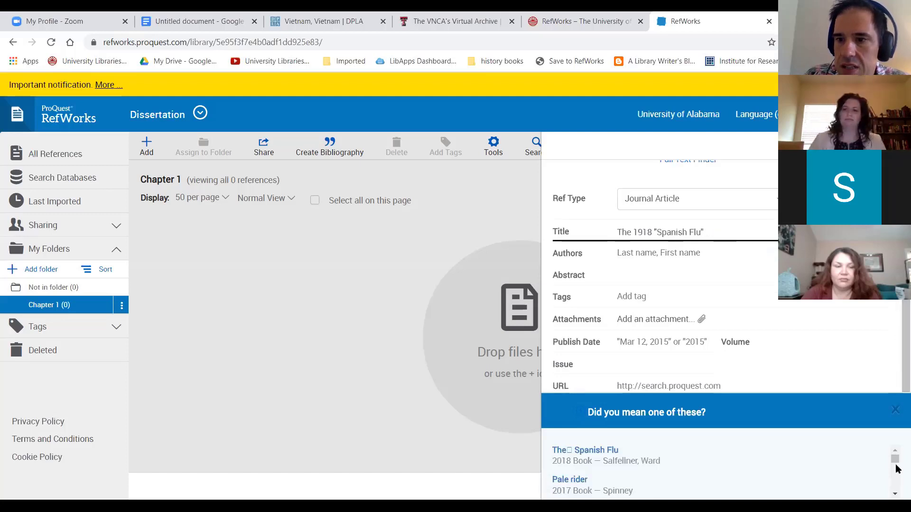
{"action": "left_click_drag", "start_coordinate": [896, 465], "coordinate": [896, 469]}
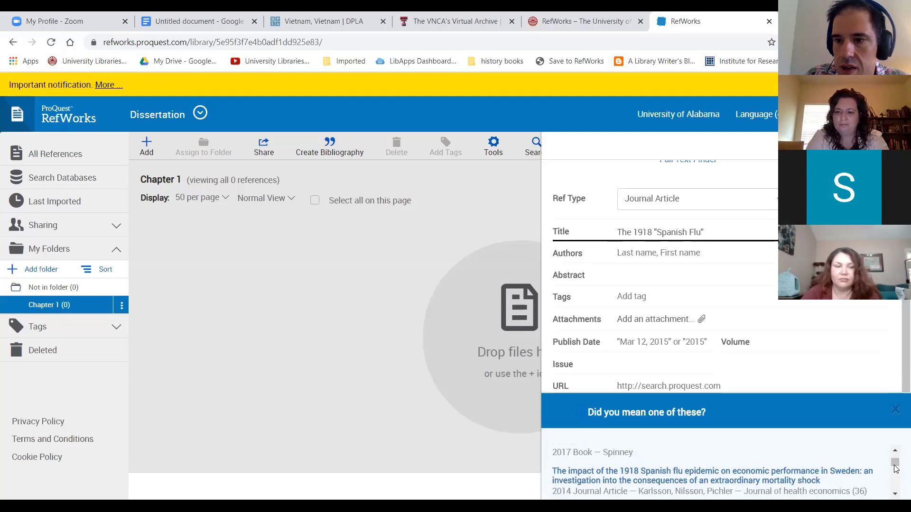
{"action": "left_click", "coordinate": [895, 494]}
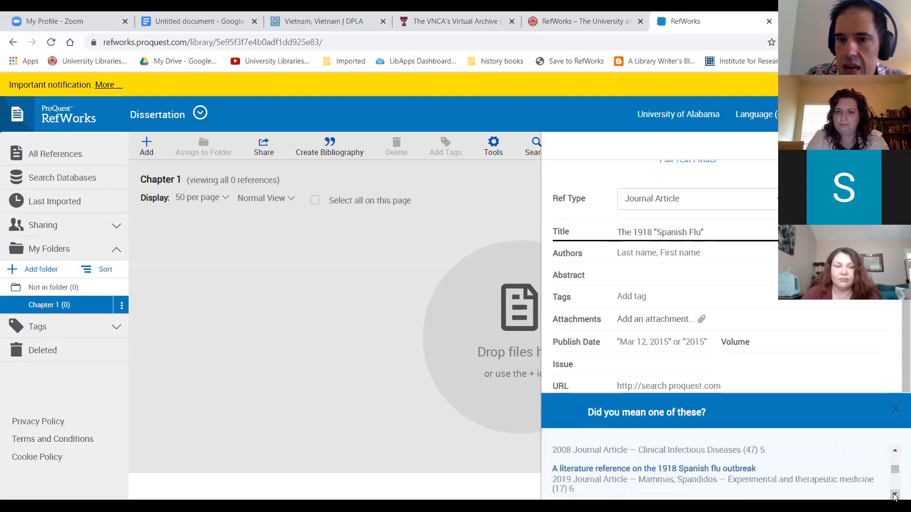
{"action": "left_click", "coordinate": [894, 450]}
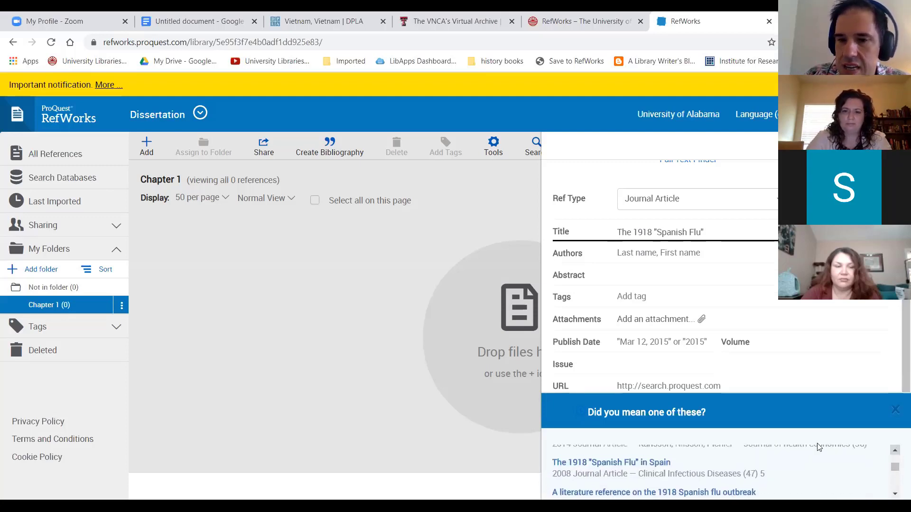
{"action": "left_click", "coordinate": [616, 471]}
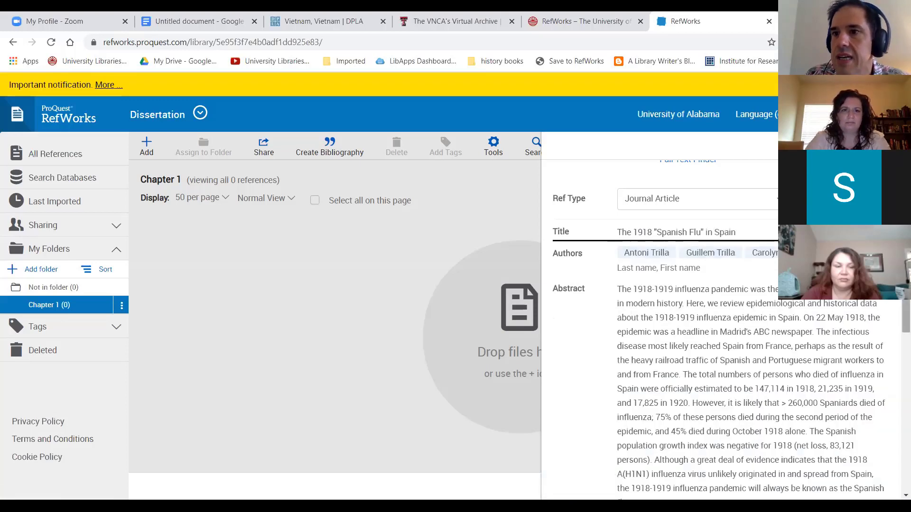
Look over the remaining fields of the new reference and close it without saving
{"action": "scroll", "coordinate": [872, 303], "scroll_direction": "up", "scroll_amount": 1}
{"action": "scroll", "coordinate": [895, 358], "scroll_direction": "down", "scroll_amount": 5}
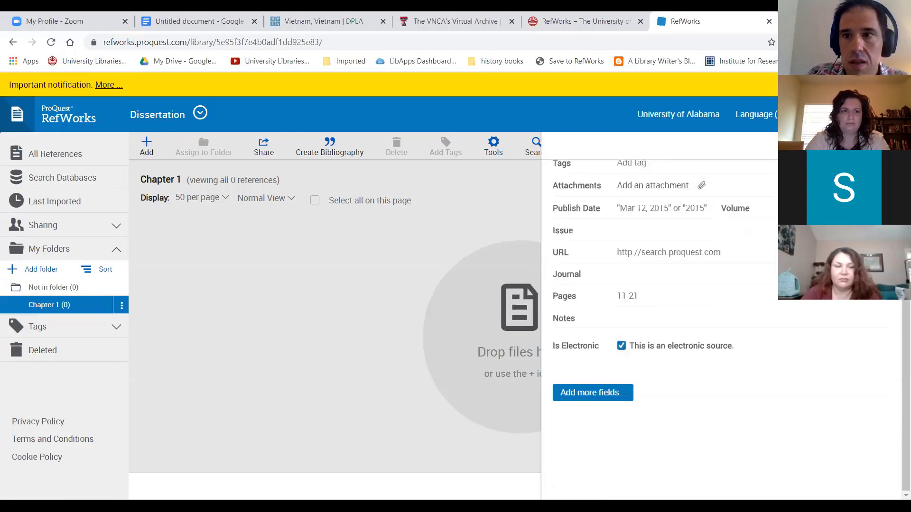
{"action": "left_click", "coordinate": [465, 134]}
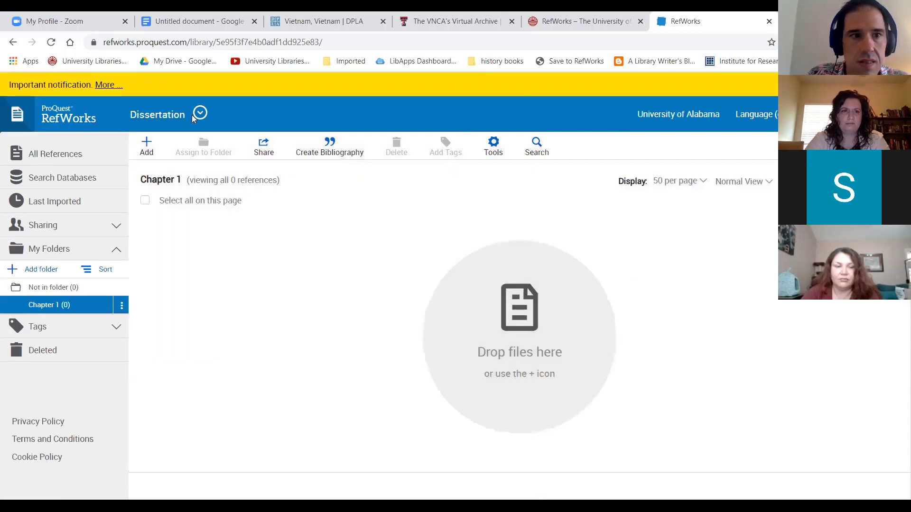
Upload the document 40307722 from the Desktop to the Chapter 1 folder
{"action": "left_click", "coordinate": [149, 155]}
{"action": "left_click", "coordinate": [183, 187]}
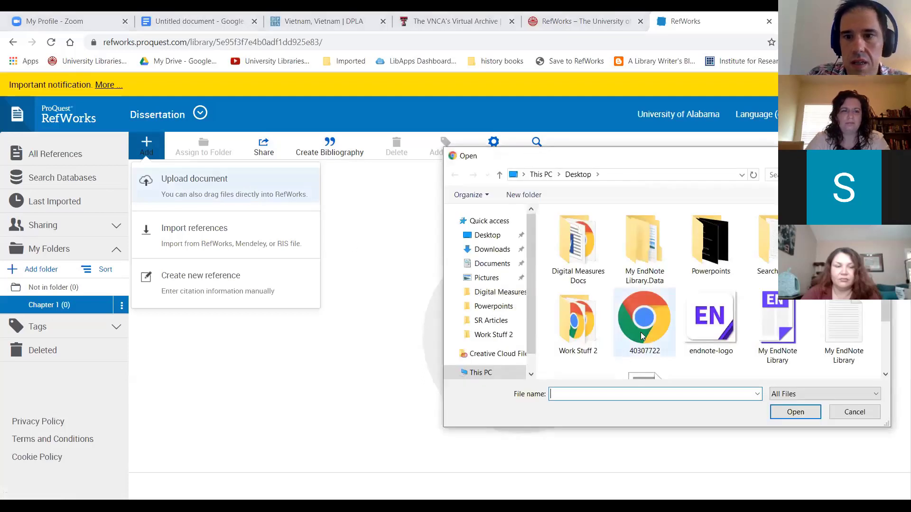
{"action": "left_click", "coordinate": [642, 336]}
{"action": "double_click", "coordinate": [642, 336]}
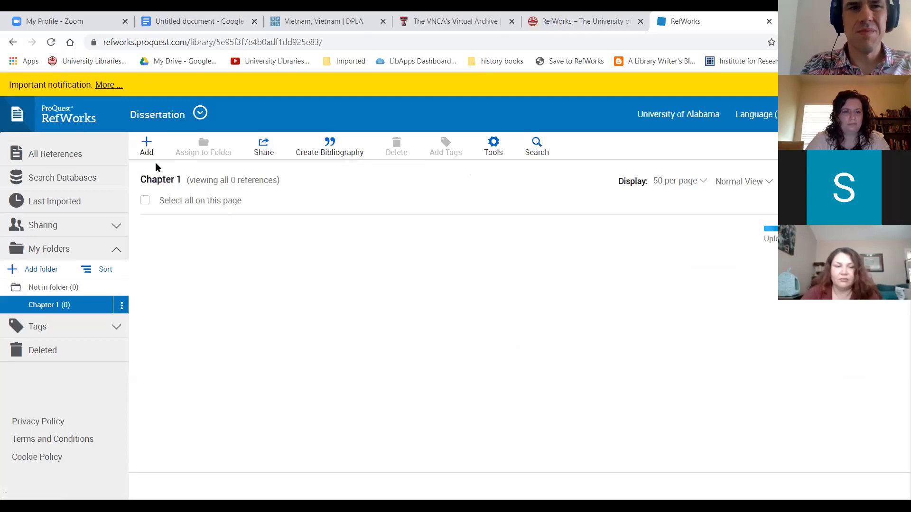
Examine the options for importing references from another reference manager or a file, and return to the Chapter 1 folder
{"action": "left_click", "coordinate": [146, 145]}
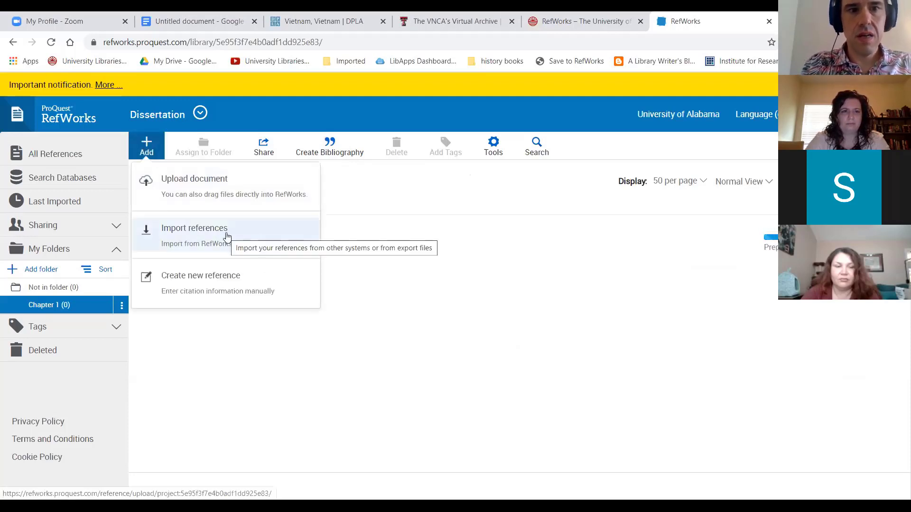
{"action": "left_click", "coordinate": [195, 236]}
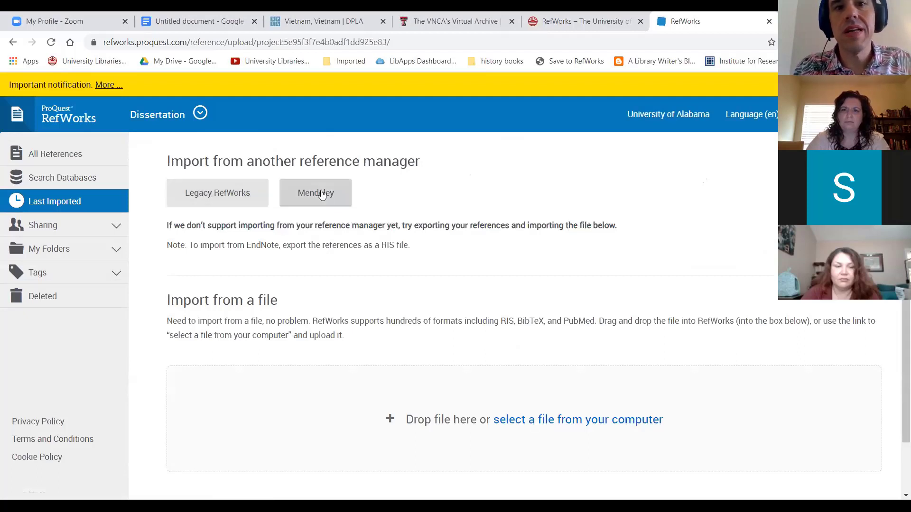
{"action": "scroll", "coordinate": [617, 332], "scroll_direction": "down", "scroll_amount": 1}
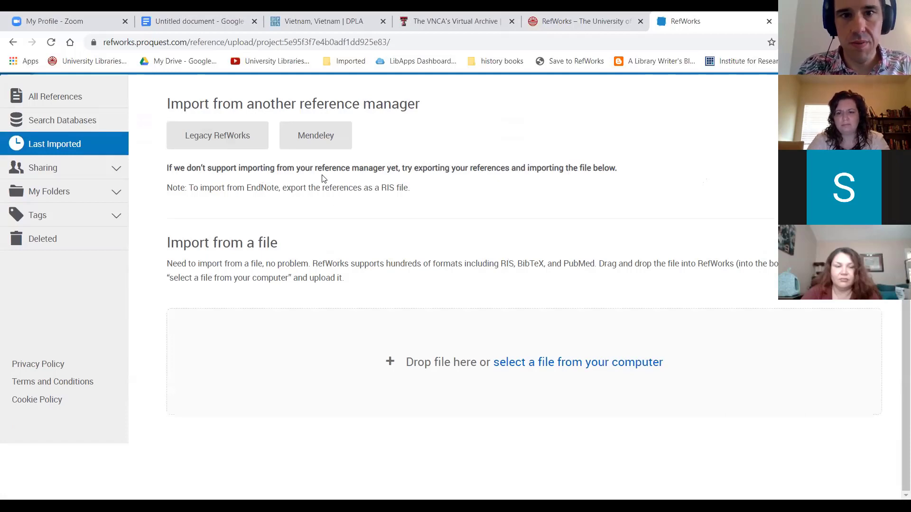
{"action": "scroll", "coordinate": [17, 108], "scroll_direction": "up", "scroll_amount": 2}
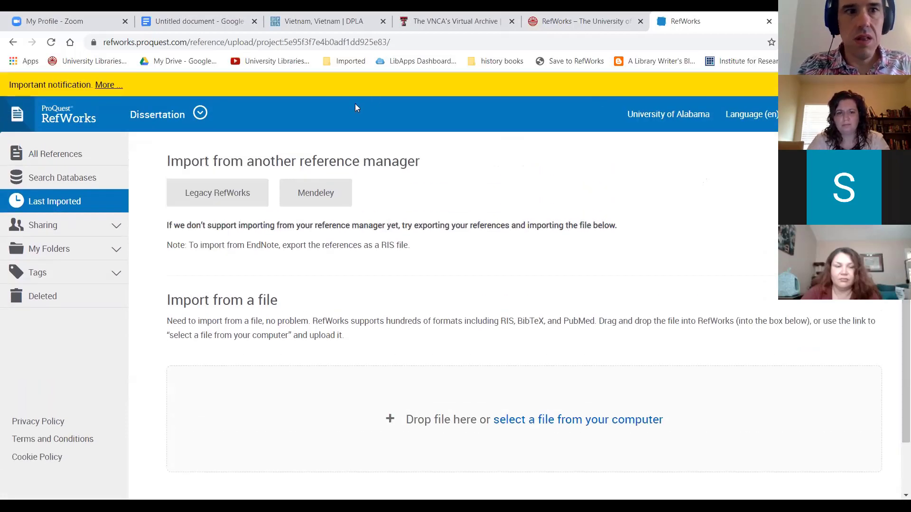
{"action": "scroll", "coordinate": [408, 209], "scroll_direction": "down", "scroll_amount": 1}
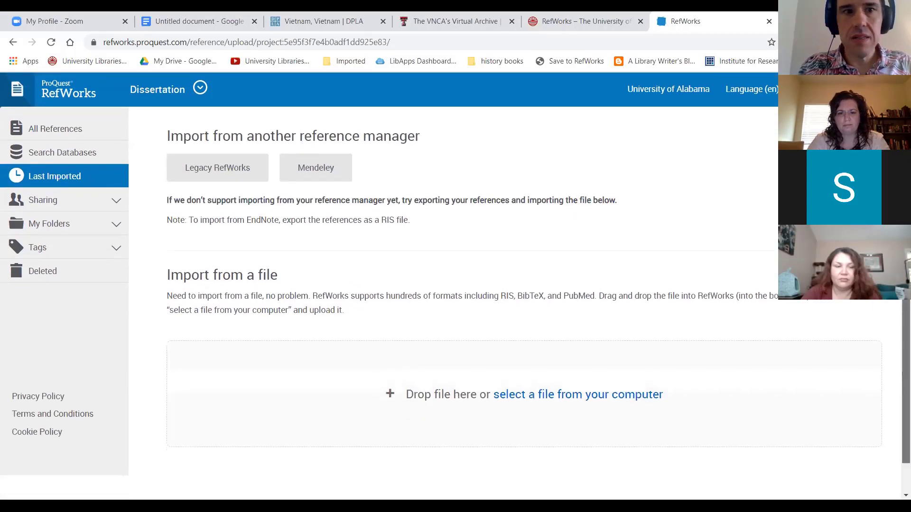
{"action": "left_click", "coordinate": [16, 42]}
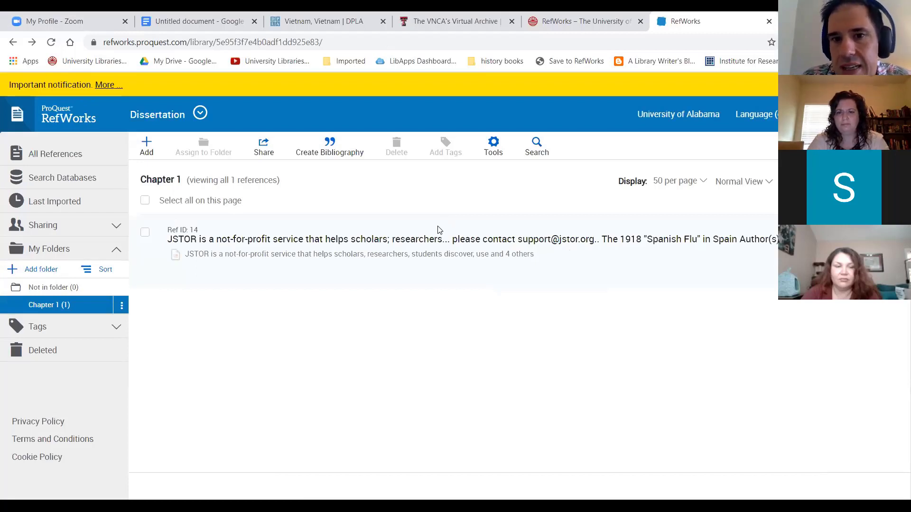
Open the reference made from the uploaded PDF and review its title, authors, tags and attachment details
{"action": "left_click", "coordinate": [439, 230]}
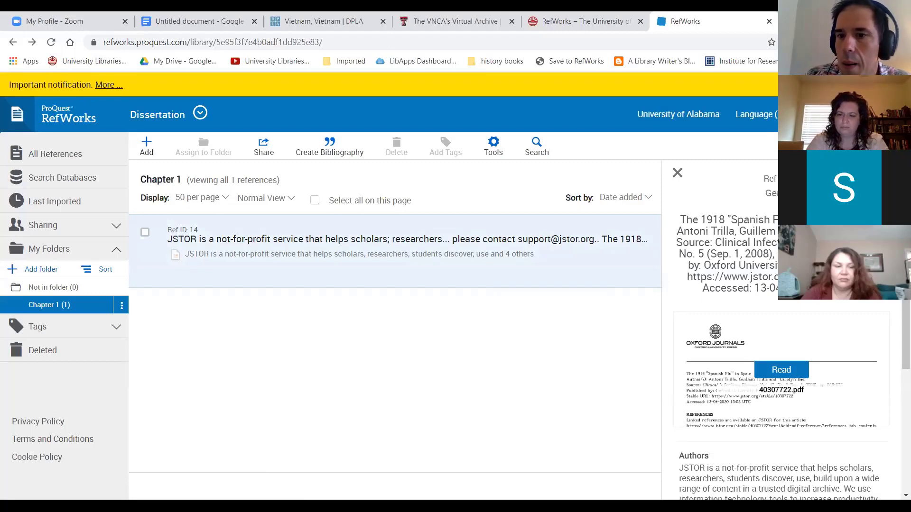
{"action": "scroll", "coordinate": [896, 334], "scroll_direction": "down", "scroll_amount": 3}
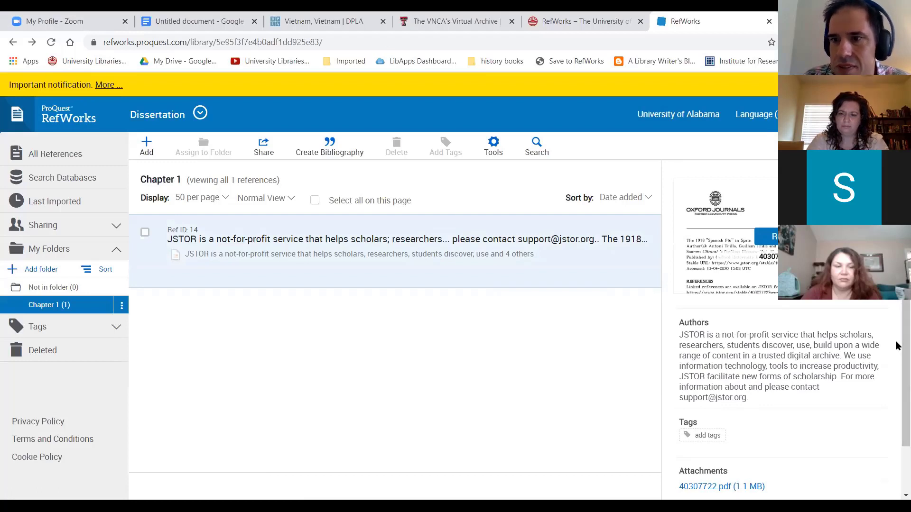
{"action": "scroll", "coordinate": [897, 342], "scroll_direction": "up", "scroll_amount": 4}
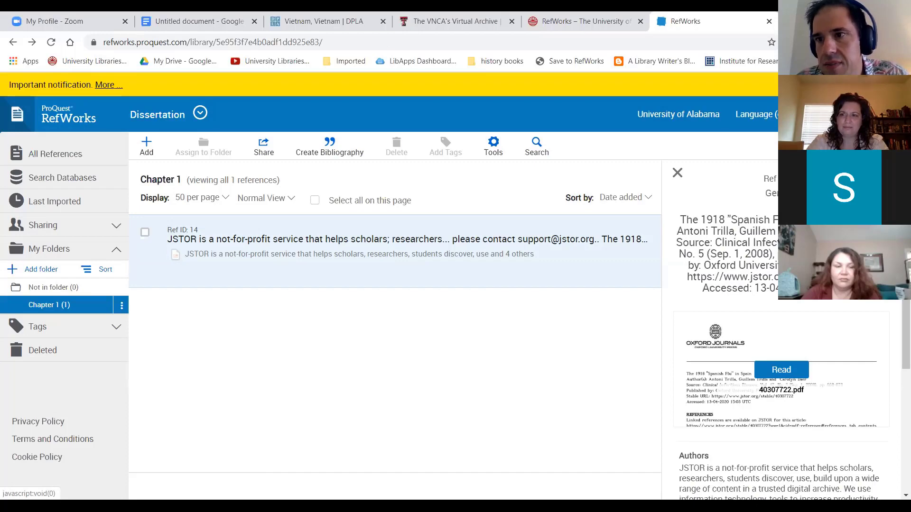
Open the uploaded PDF's reference for editing and shorten its title to The 1918 "Spanish Flu"
{"action": "left_click", "coordinate": [882, 173]}
{"action": "left_click", "coordinate": [746, 242]}
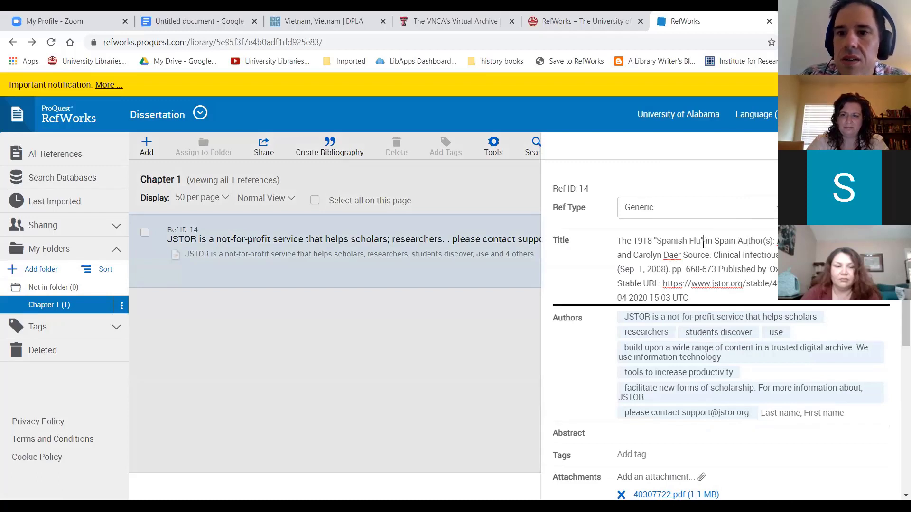
{"action": "left_click_drag", "start_coordinate": [704, 243], "coordinate": [735, 291]}
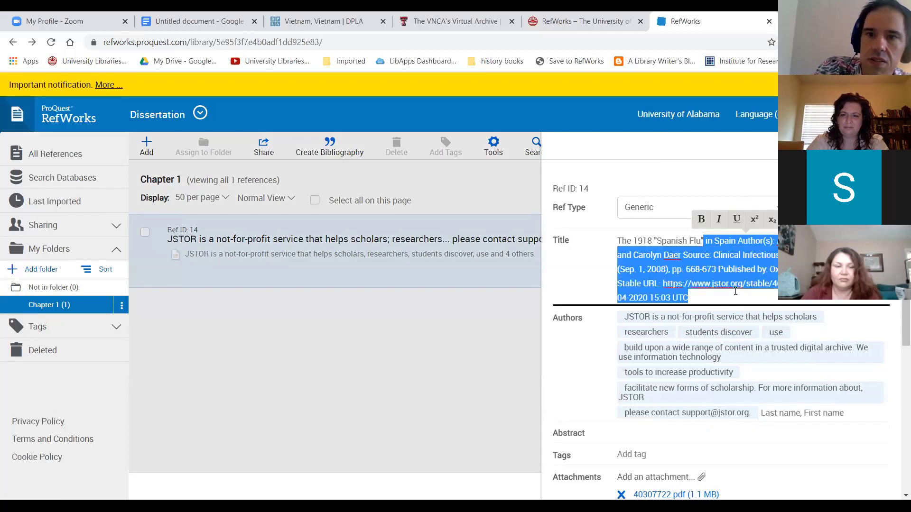
{"action": "key", "text": "BackSpace"}
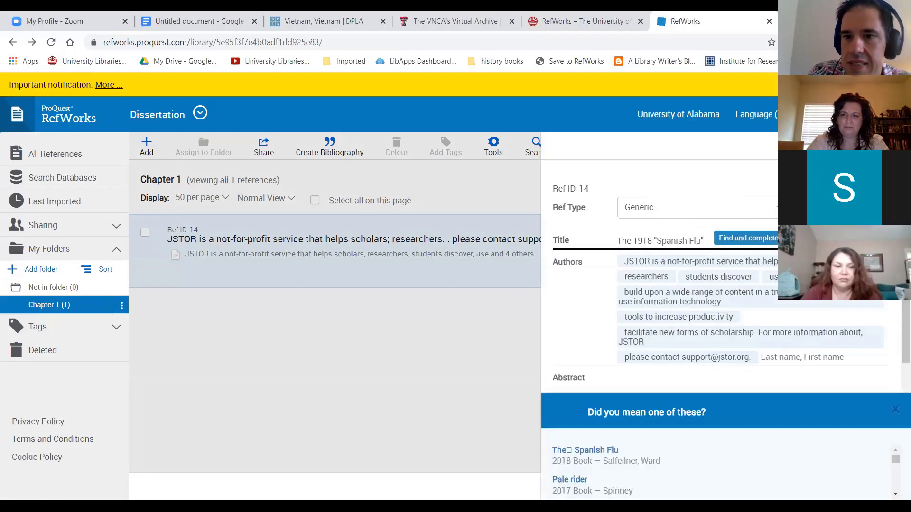
Fill in the reference from the suggested 2008 journal article The 1918 "Spanish Flu" in Spain, and review its completed fields
{"action": "left_click", "coordinate": [895, 494]}
{"action": "left_click", "coordinate": [896, 494]}
{"action": "left_click", "coordinate": [896, 494]}
{"action": "left_click", "coordinate": [896, 494]}
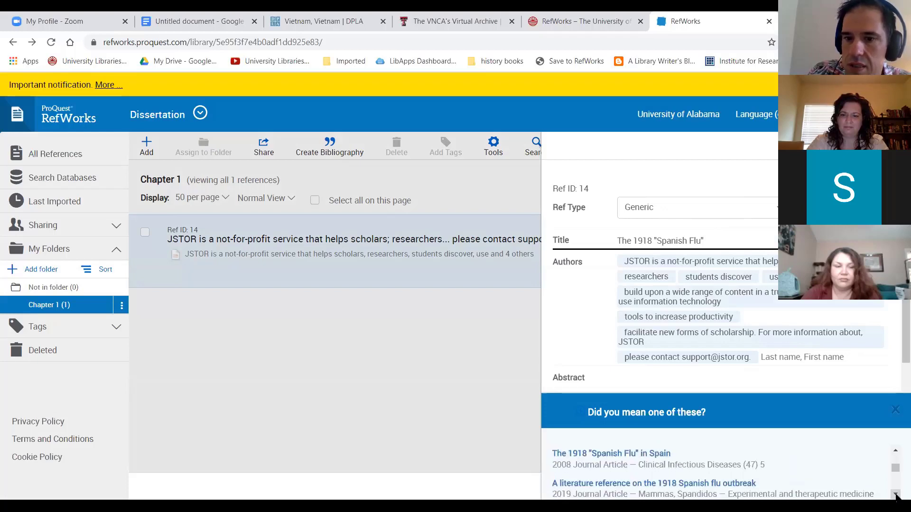
{"action": "left_click", "coordinate": [640, 457]}
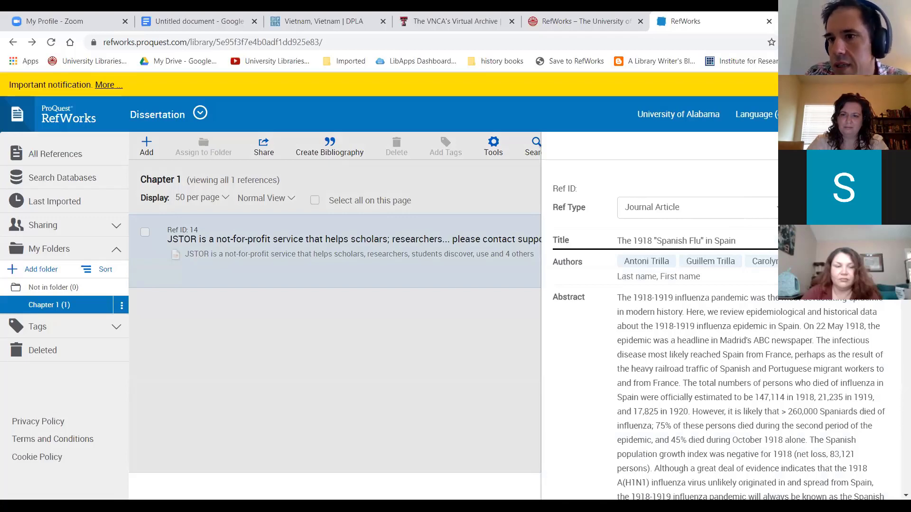
{"action": "scroll", "coordinate": [722, 332], "scroll_direction": "down", "scroll_amount": 1}
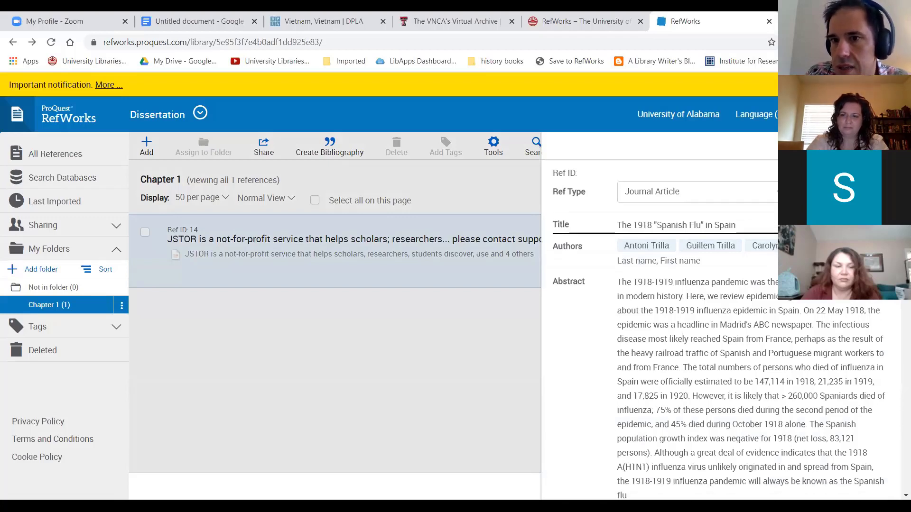
{"action": "scroll", "coordinate": [895, 319], "scroll_direction": "down", "scroll_amount": 6}
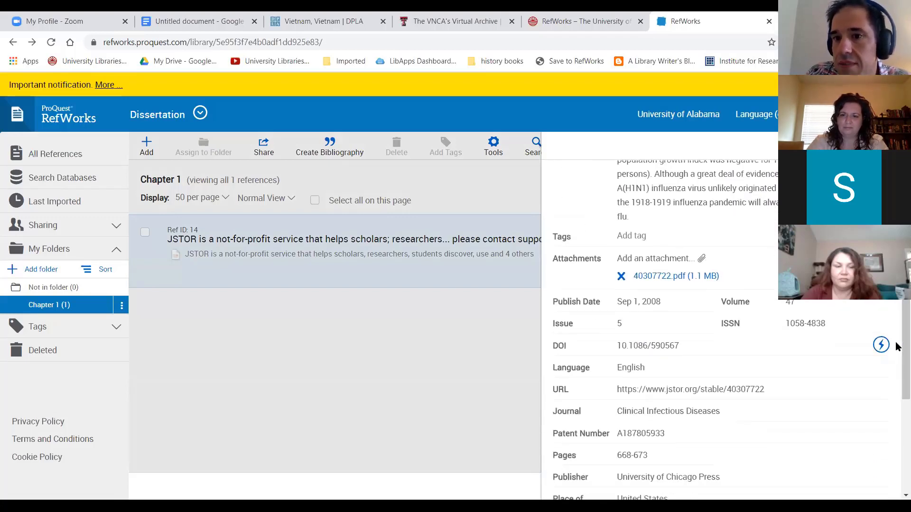
Open the attached 40307722.pdf and highlight the passage from "with the rapid disease progression" to "1918–1919 influenza pandemic [3–6]"
{"action": "left_click", "coordinate": [677, 277]}
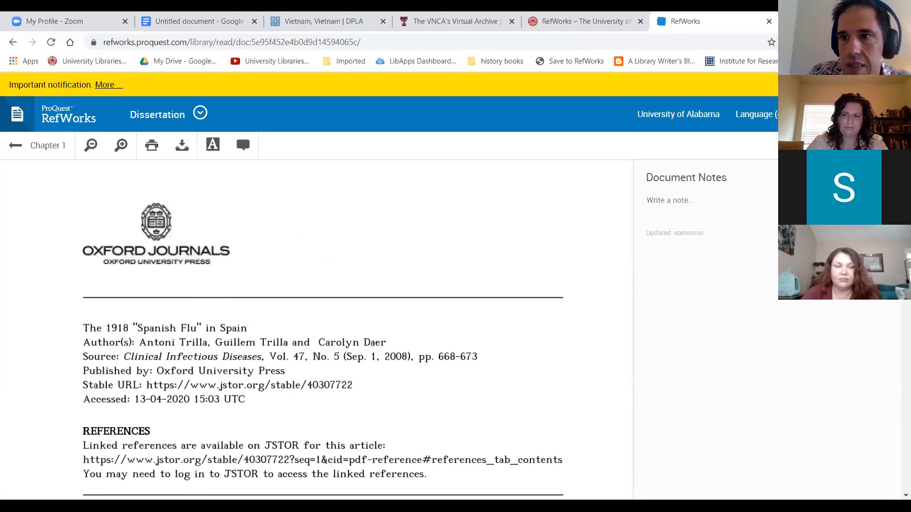
{"action": "left_click", "coordinate": [243, 144]}
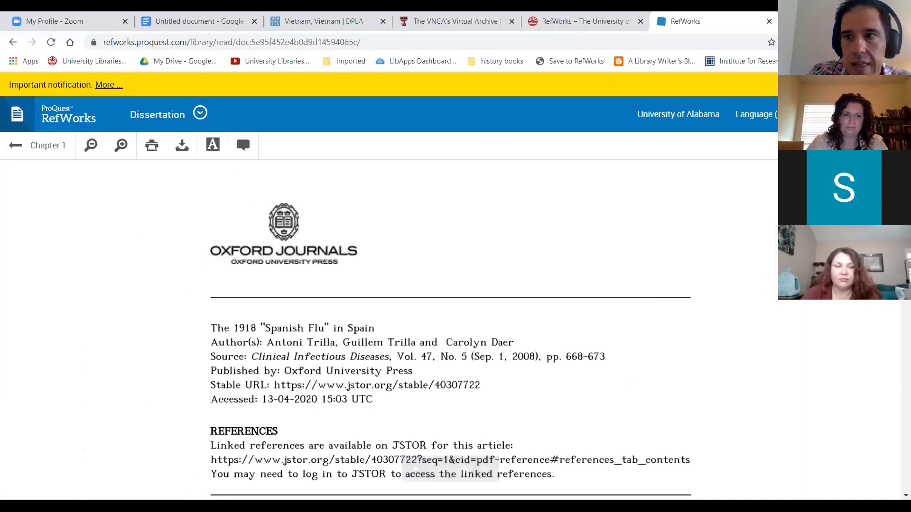
{"action": "scroll", "coordinate": [295, 337], "scroll_direction": "down", "scroll_amount": 10}
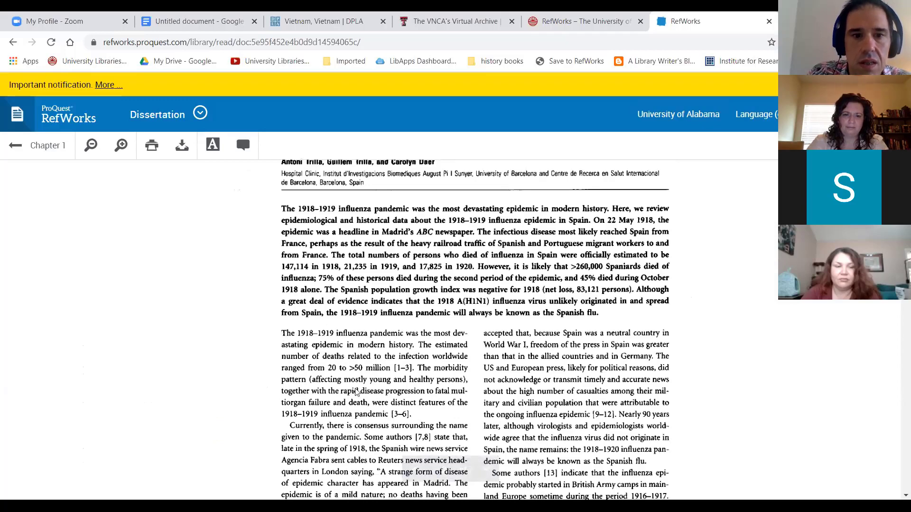
{"action": "left_click_drag", "start_coordinate": [419, 417], "coordinate": [312, 392]}
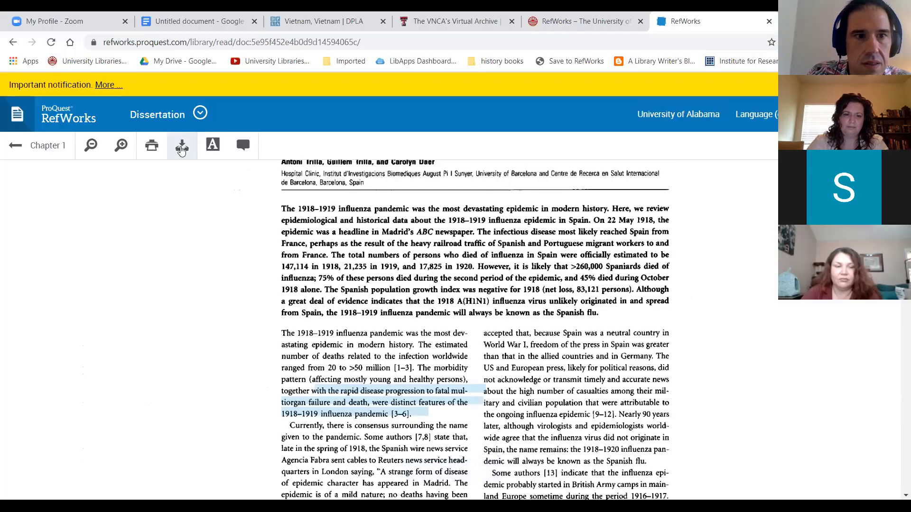
{"action": "left_click", "coordinate": [215, 147]}
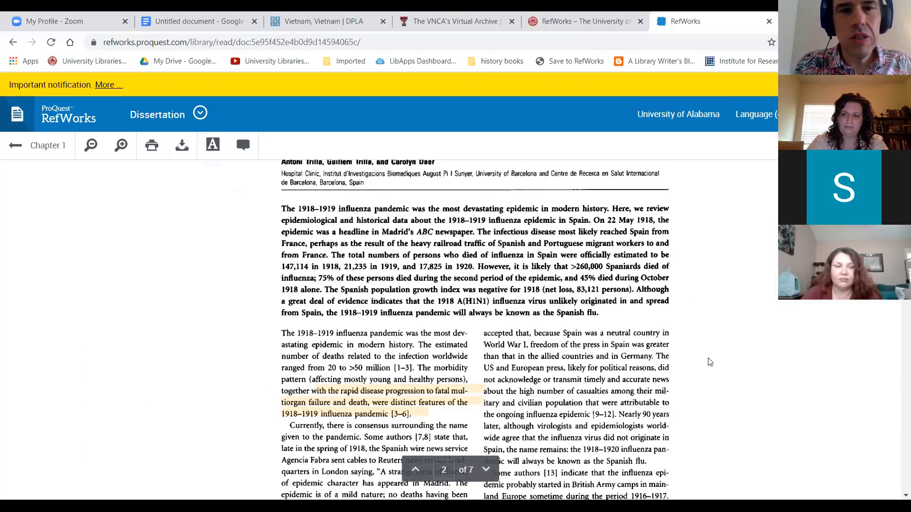
Look at the document notes area, and return to the Chapter 1 folder with its reference list reloaded
{"action": "left_click", "coordinate": [885, 145]}
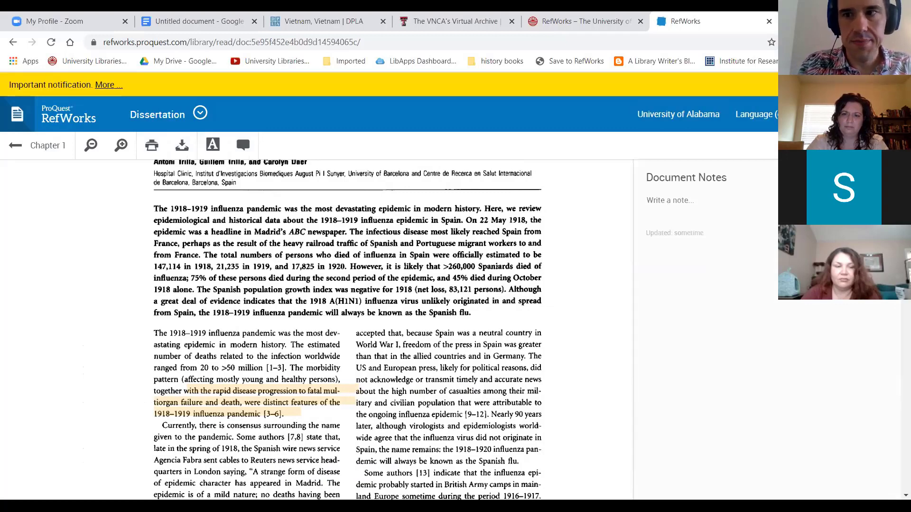
{"action": "left_click", "coordinate": [885, 145]}
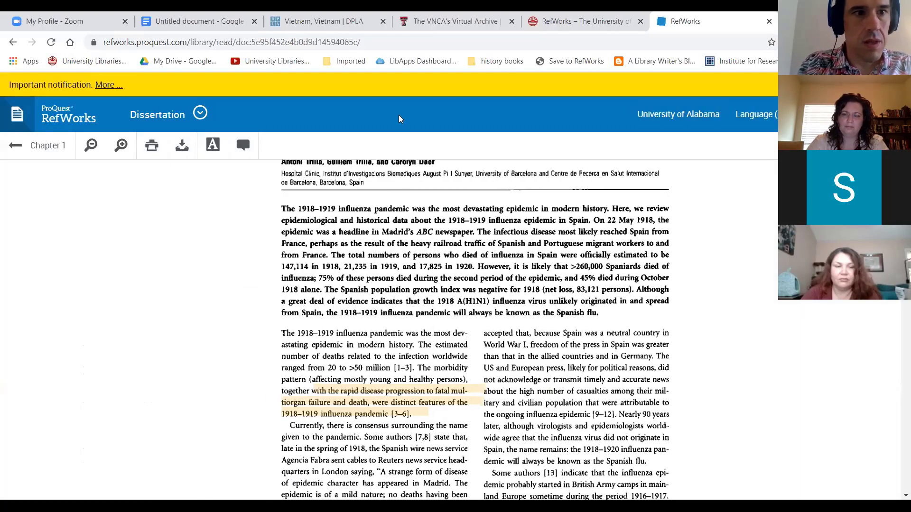
{"action": "left_click", "coordinate": [17, 119]}
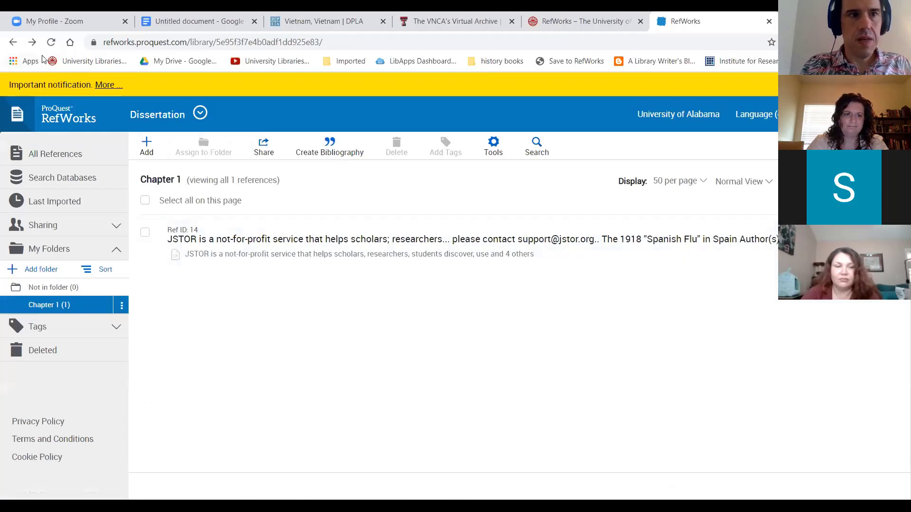
{"action": "left_click", "coordinate": [49, 42]}
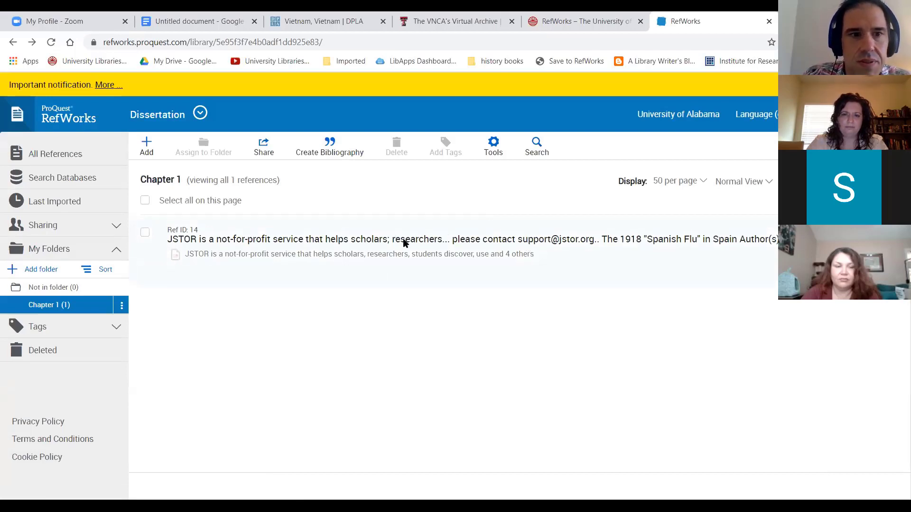
Open the University Libraries home page in place of its RefWorks information page, and return to the Chapter 1 folder in RefWorks
{"action": "left_click", "coordinate": [146, 153]}
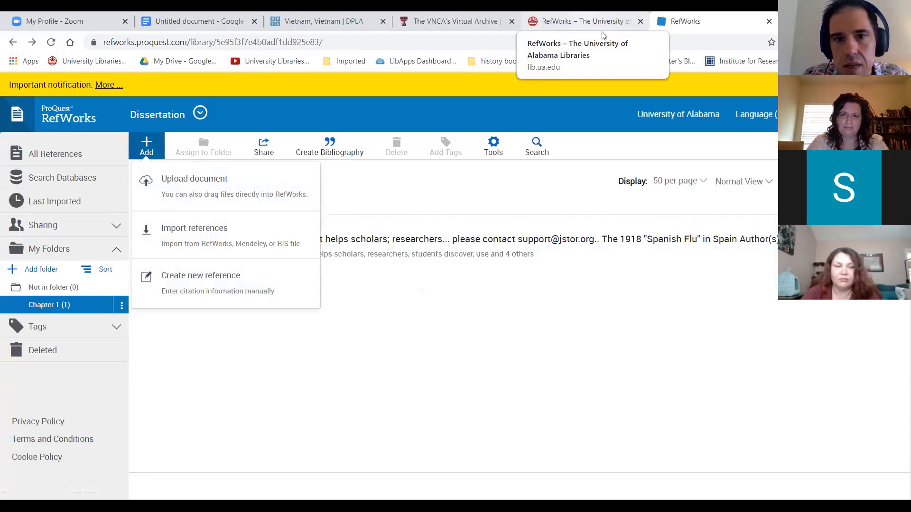
{"action": "left_click", "coordinate": [603, 34]}
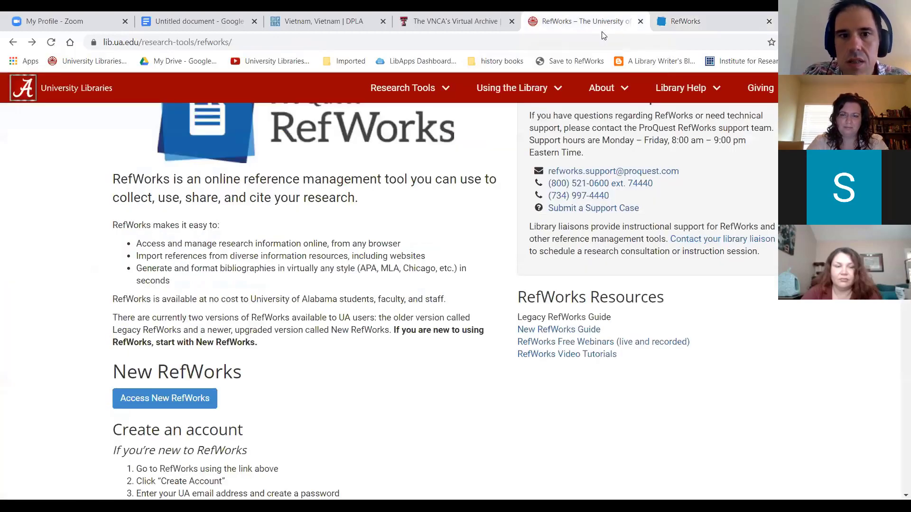
{"action": "left_click", "coordinate": [85, 88]}
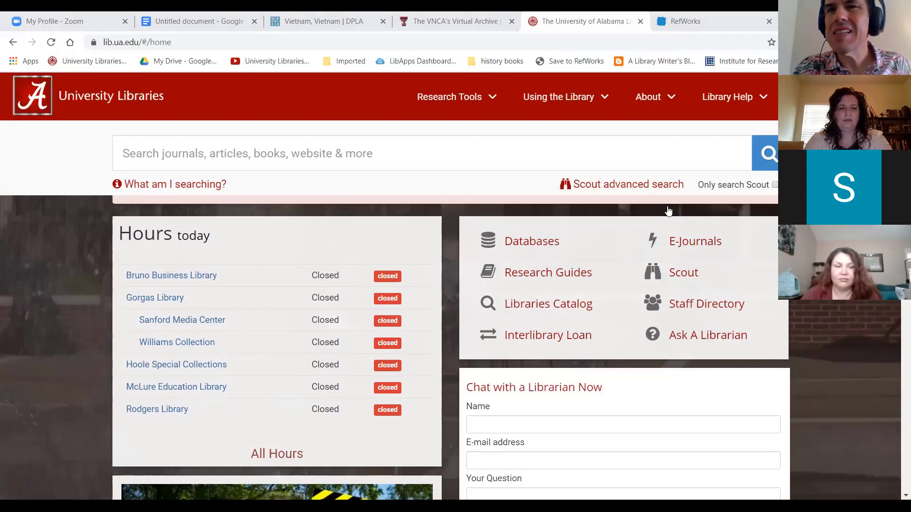
{"action": "left_click", "coordinate": [683, 21]}
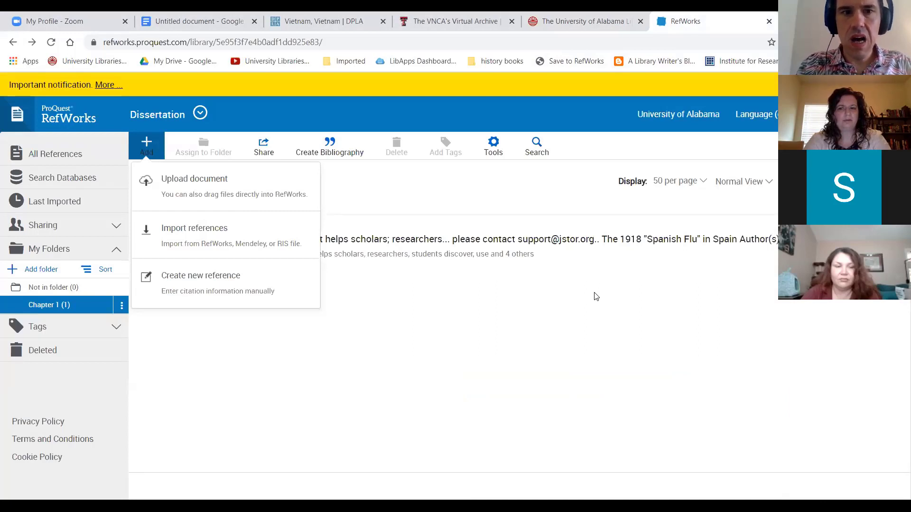
{"action": "left_click", "coordinate": [596, 297]}
Select the JSTOR reference in Chapter 1, view its PDF in the reader and return to the folder
{"action": "left_click", "coordinate": [248, 254]}
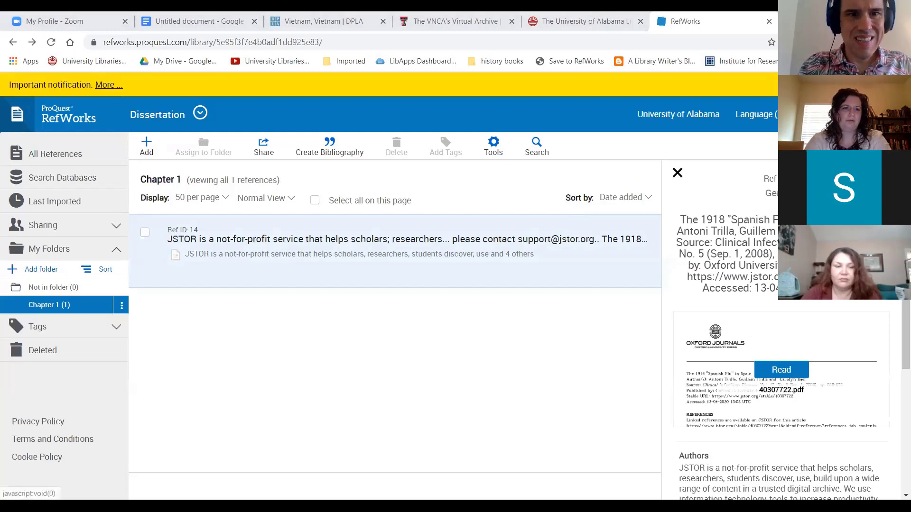
{"action": "left_click_drag", "start_coordinate": [209, 250], "coordinate": [209, 252]}
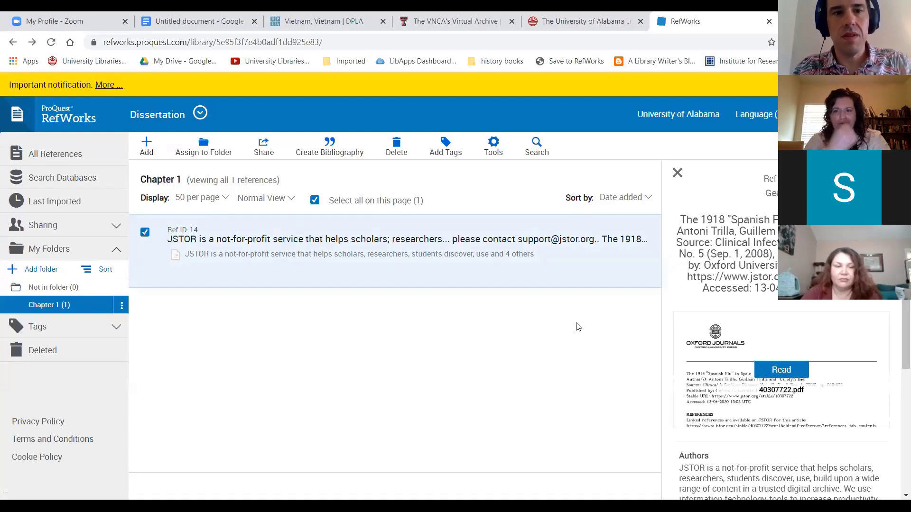
{"action": "double_click", "coordinate": [308, 275]}
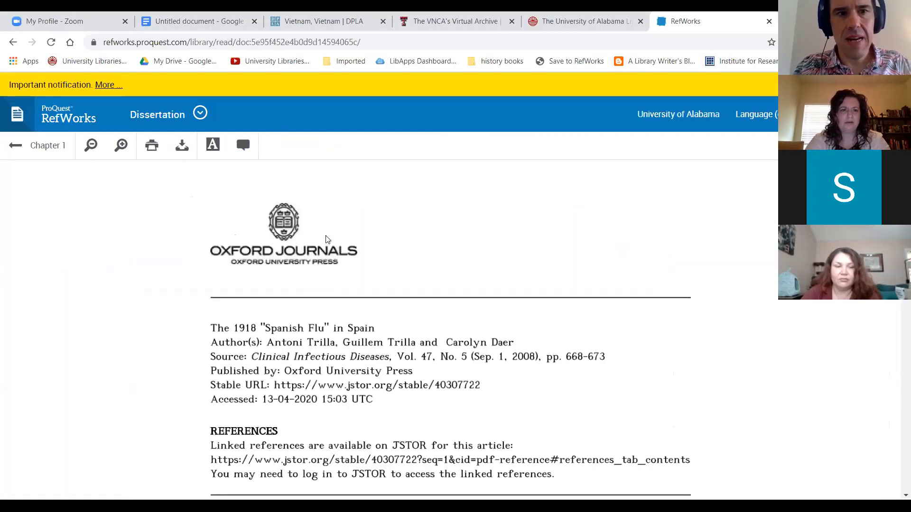
{"action": "left_click", "coordinate": [24, 140]}
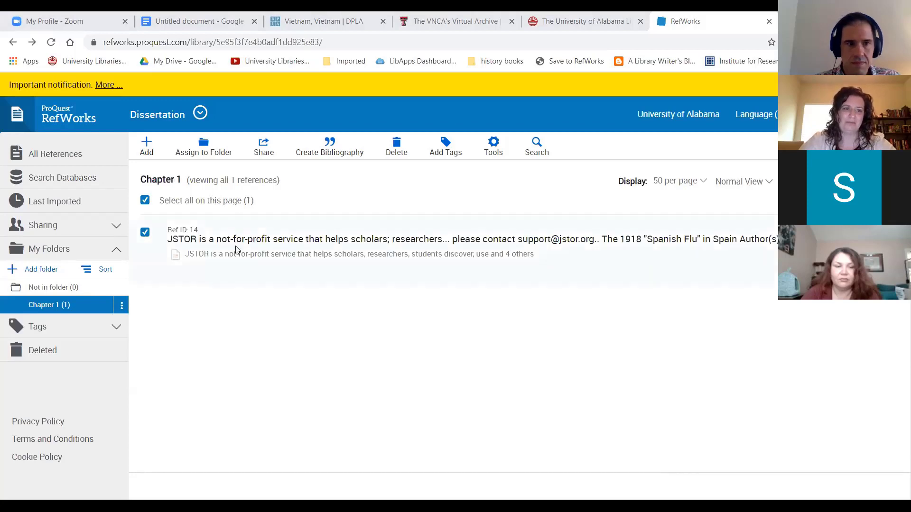
Examine the Chapter 1 folder's sharing settings and its other folder options, closing them without making changes
{"action": "left_click", "coordinate": [121, 306]}
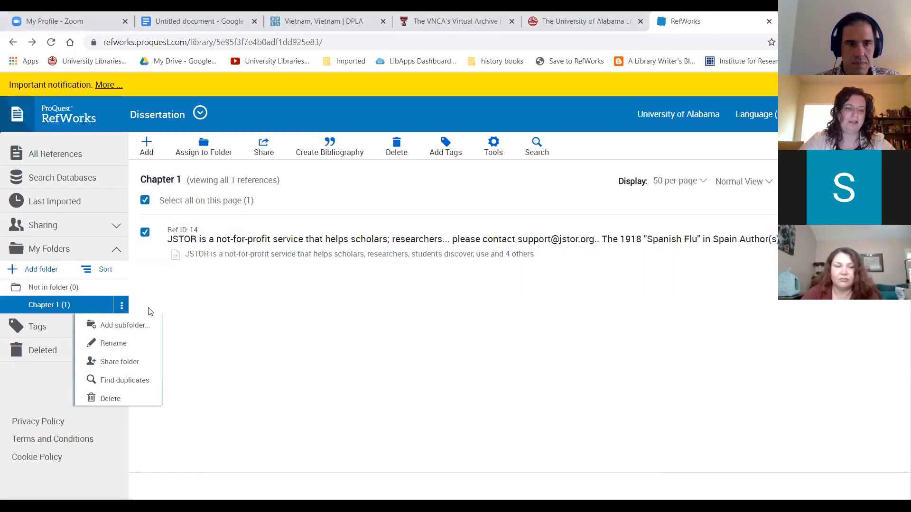
{"action": "left_click", "coordinate": [118, 363]}
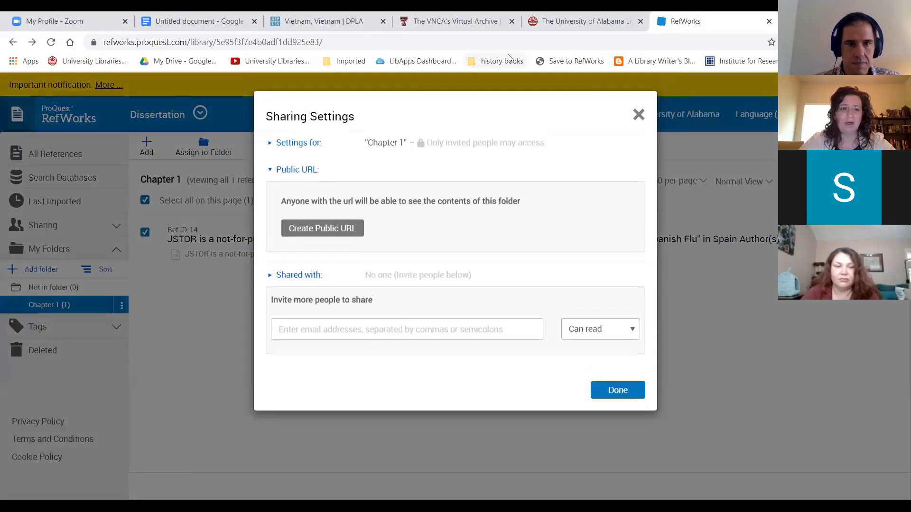
{"action": "left_click", "coordinate": [639, 114]}
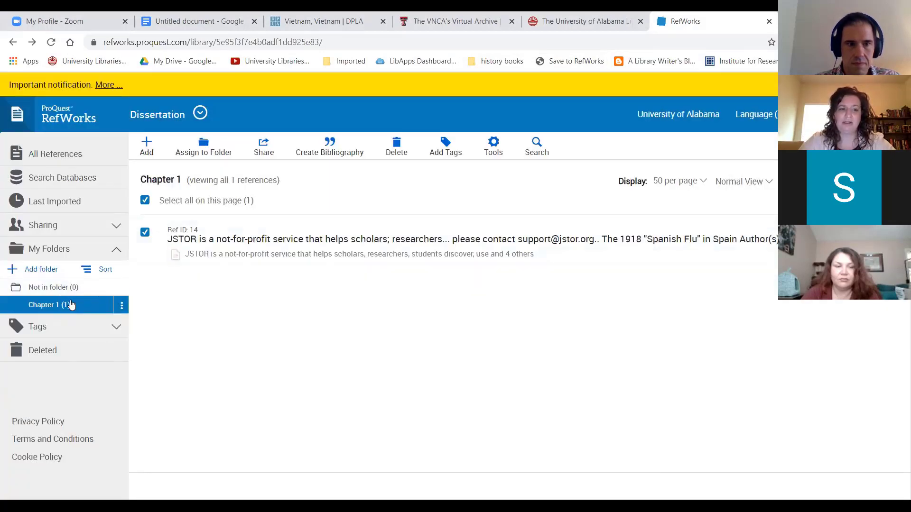
{"action": "left_click", "coordinate": [121, 310]}
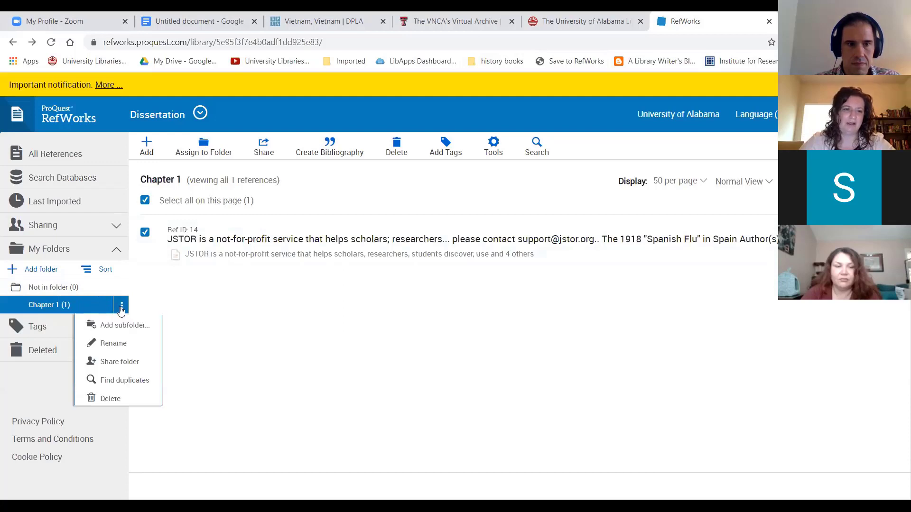
{"action": "left_click", "coordinate": [192, 302]}
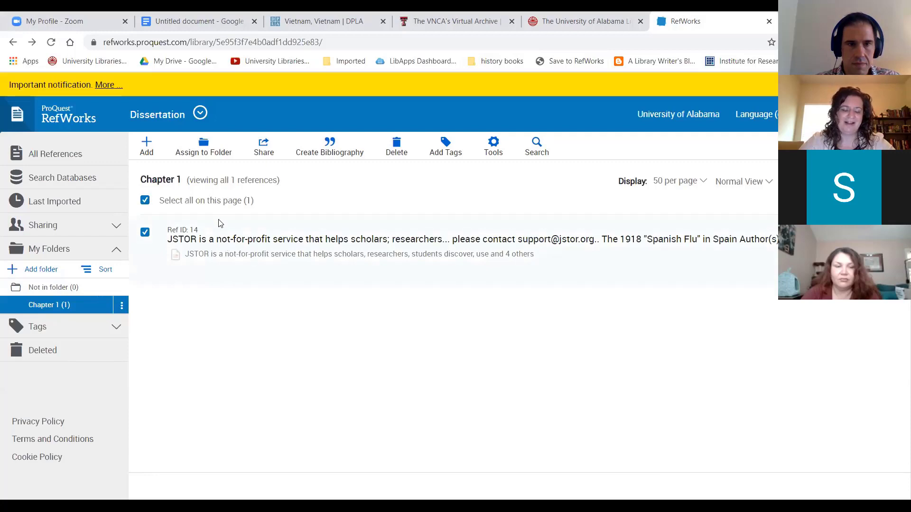
{"action": "right_click", "coordinate": [218, 241]}
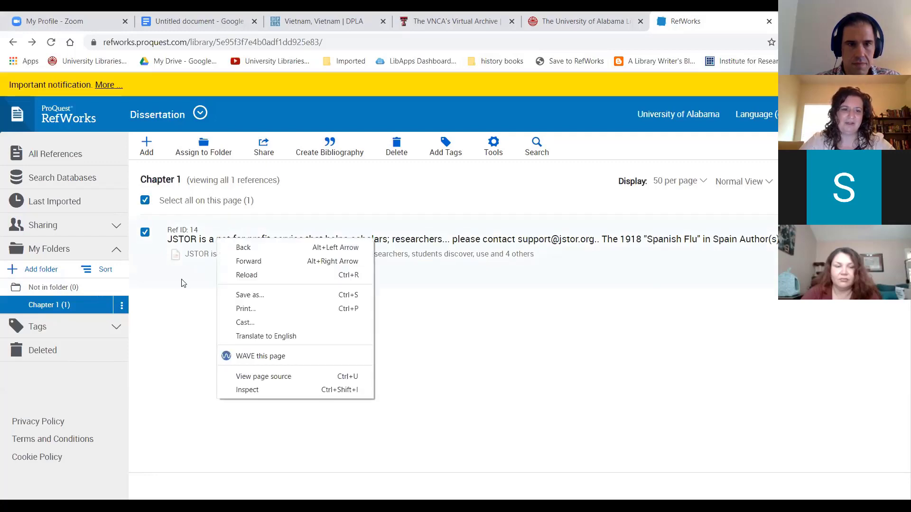
{"action": "left_click", "coordinate": [173, 332]}
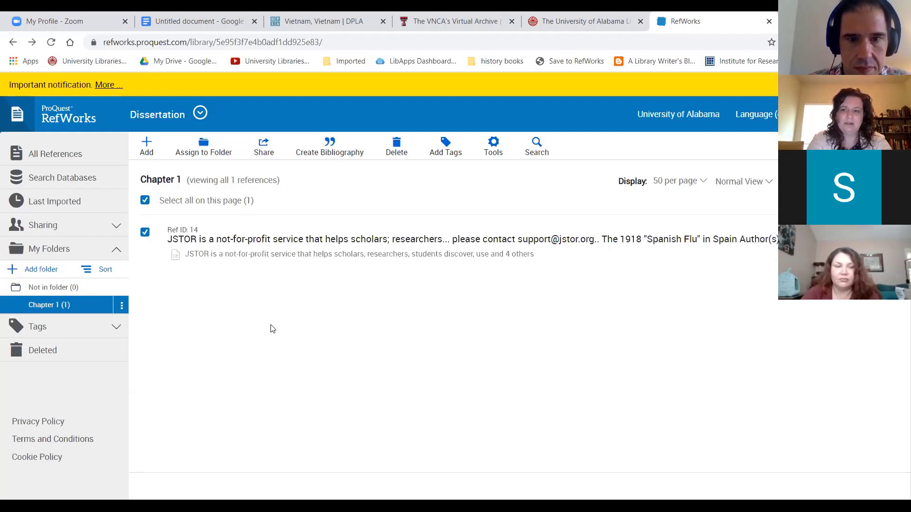
Switch to the University Libraries site, open Scout and search by keyword for "social media"
{"action": "key", "text": "ctrl+shift+Tab"}
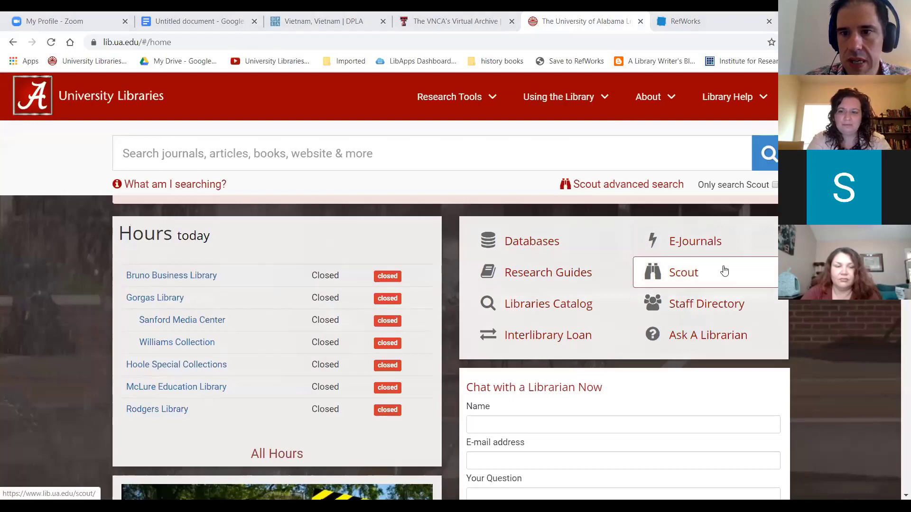
{"action": "left_click", "coordinate": [693, 277]}
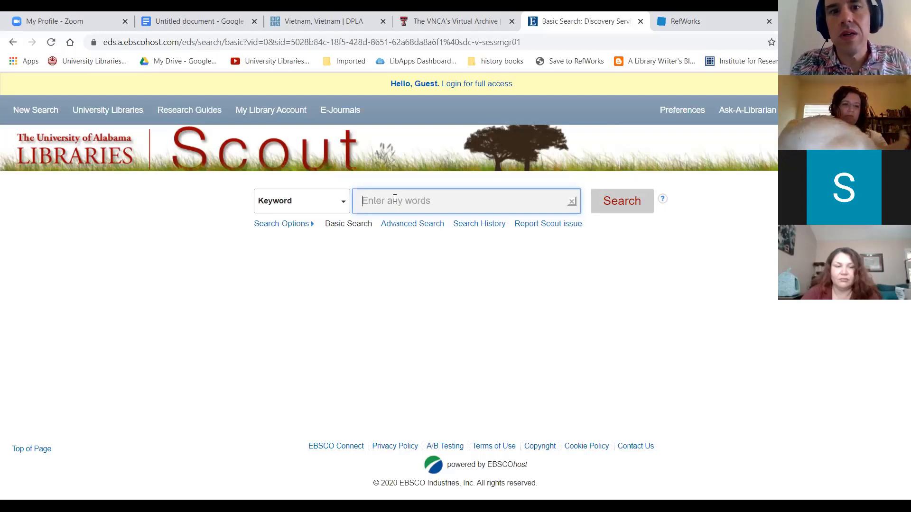
{"action": "type", "text": "social"}
{"action": "type", "text": "a"}
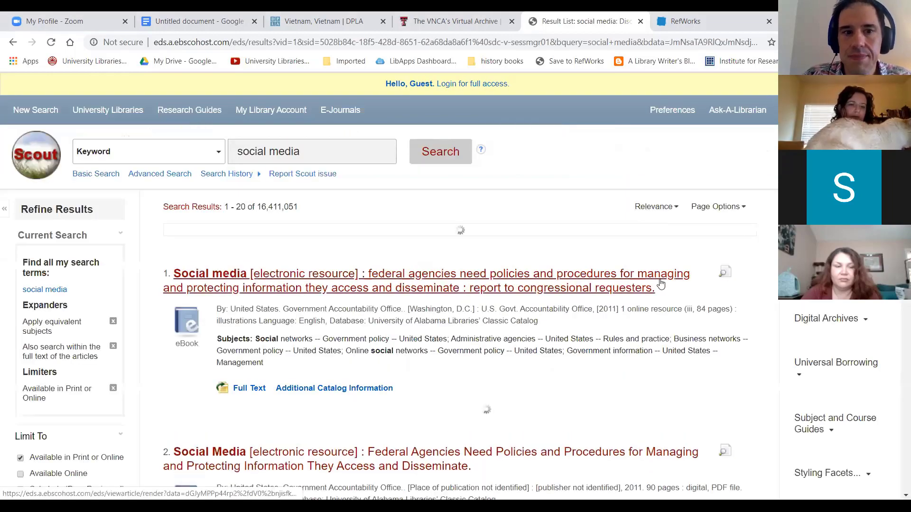
{"action": "scroll", "coordinate": [389, 285], "scroll_direction": "down", "scroll_amount": 4}
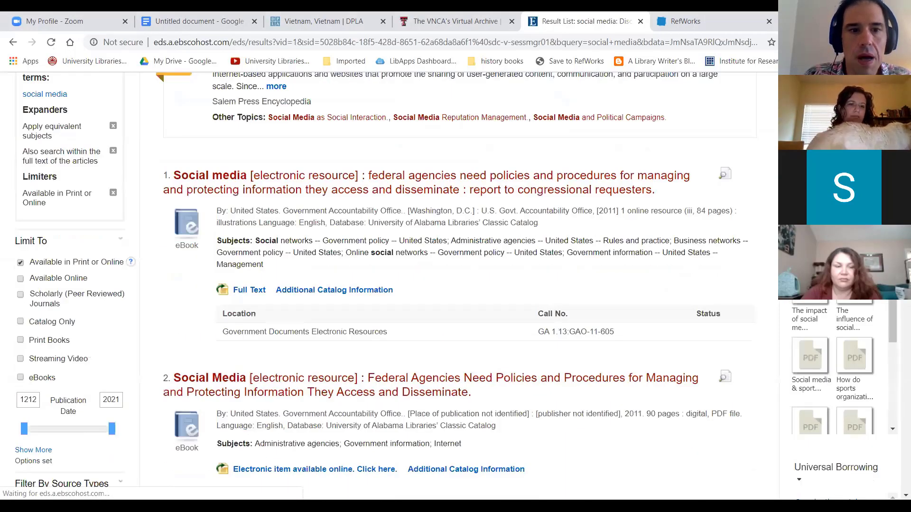
Open the Scout record for "Social Media : The Academic Library Perspective" and export it with Direct Export to RefWorks
{"action": "scroll", "coordinate": [458, 284], "scroll_direction": "down", "scroll_amount": 6}
{"action": "scroll", "coordinate": [460, 293], "scroll_direction": "down", "scroll_amount": 3}
{"action": "left_click", "coordinate": [391, 295]}
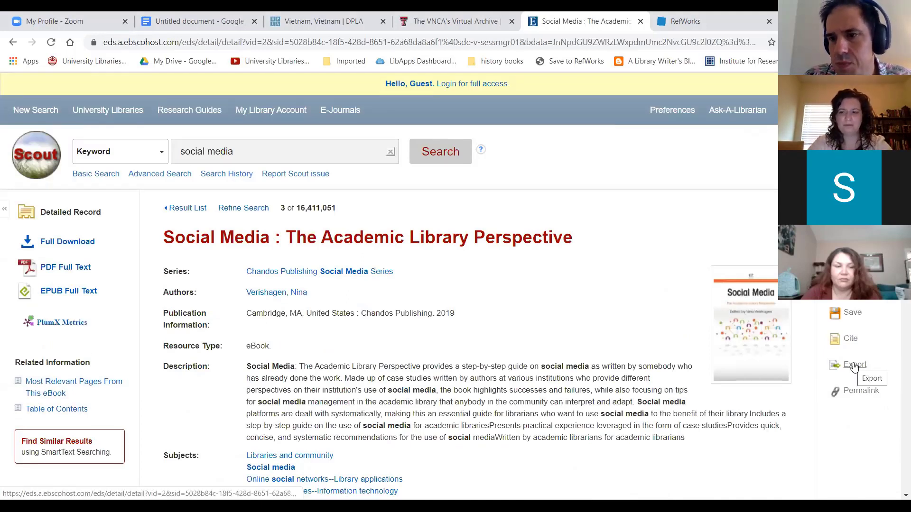
{"action": "left_click", "coordinate": [855, 366]}
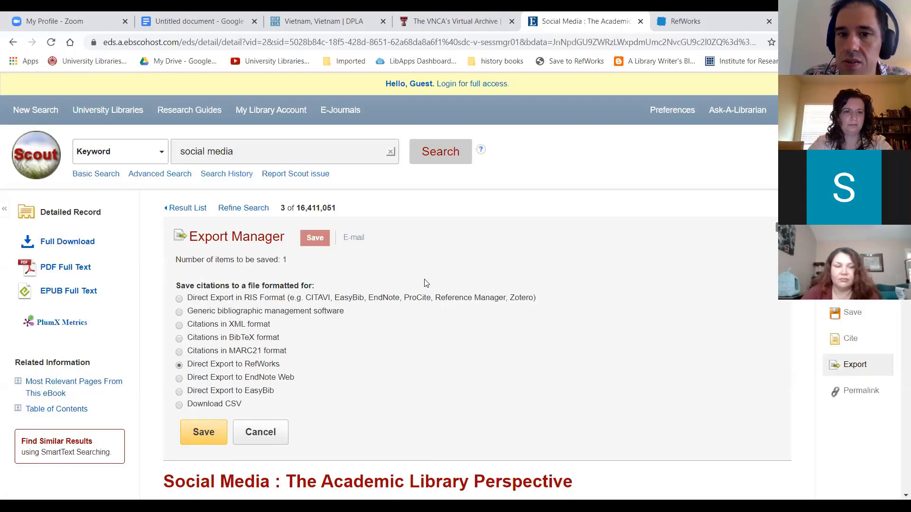
{"action": "left_click", "coordinate": [203, 433]}
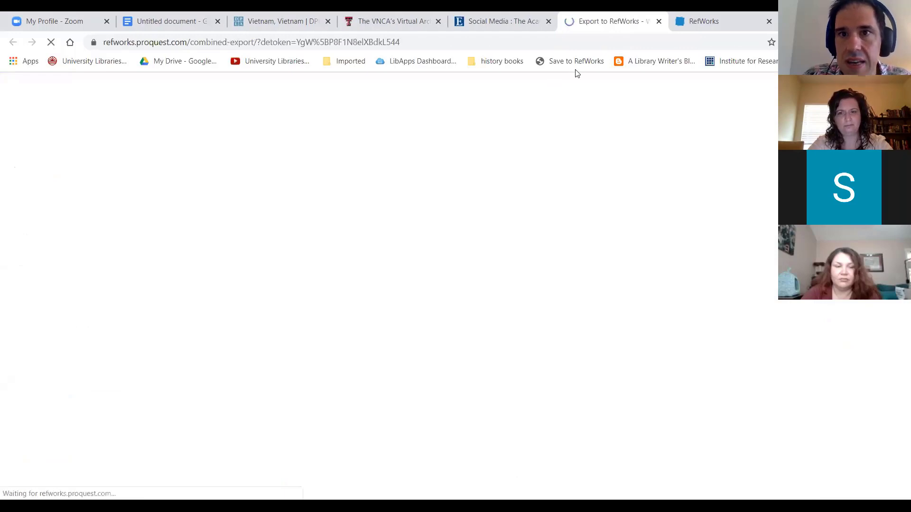
{"action": "left_click", "coordinate": [476, 227]}
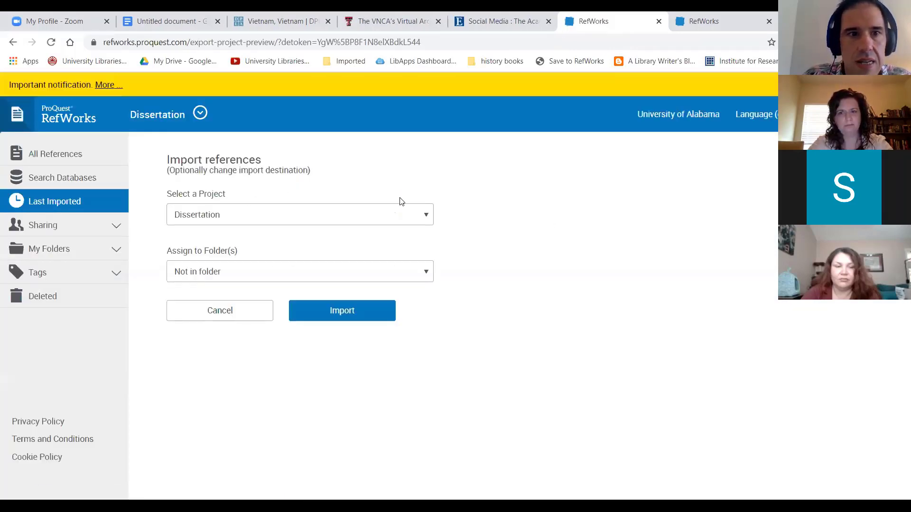
Import the exported reference into the Dissertation project, assigned to the Chapter 1 folder
{"action": "left_click", "coordinate": [298, 216]}
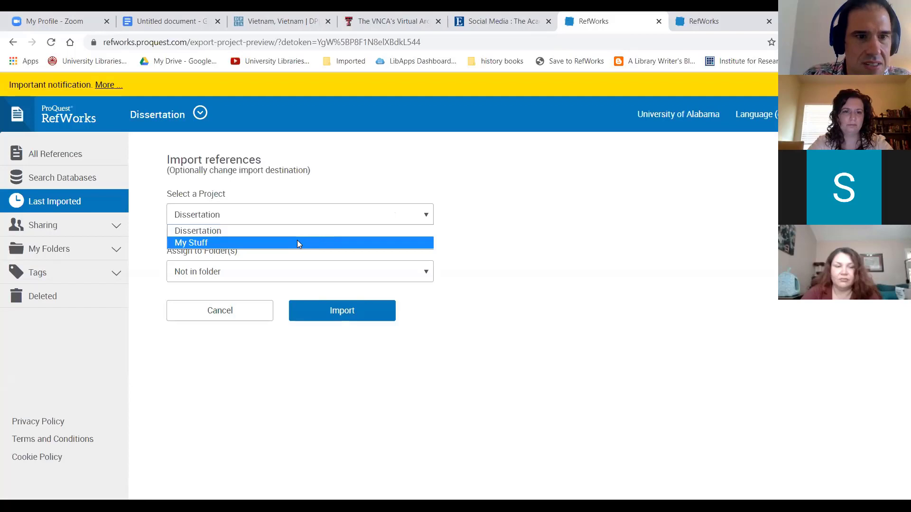
{"action": "left_click", "coordinate": [260, 232]}
{"action": "left_click", "coordinate": [263, 274]}
{"action": "left_click", "coordinate": [220, 297]}
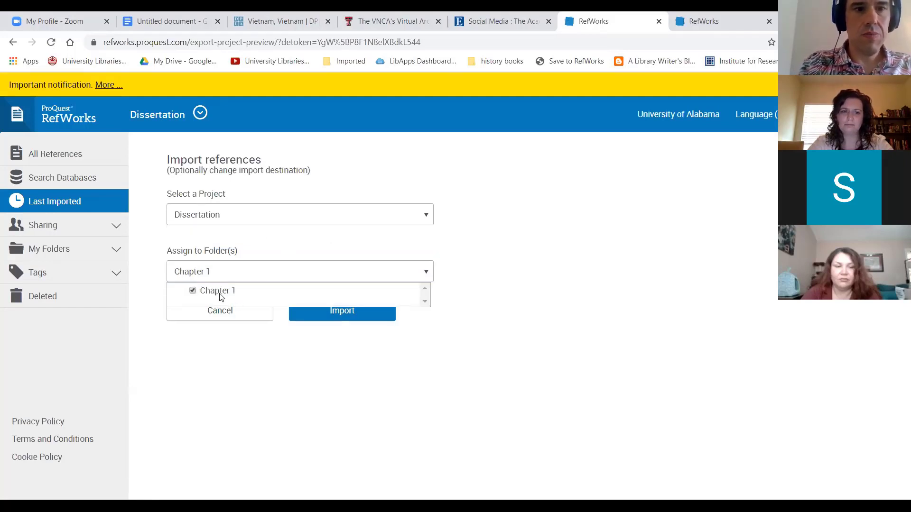
{"action": "left_click", "coordinate": [295, 374]}
{"action": "left_click", "coordinate": [348, 316]}
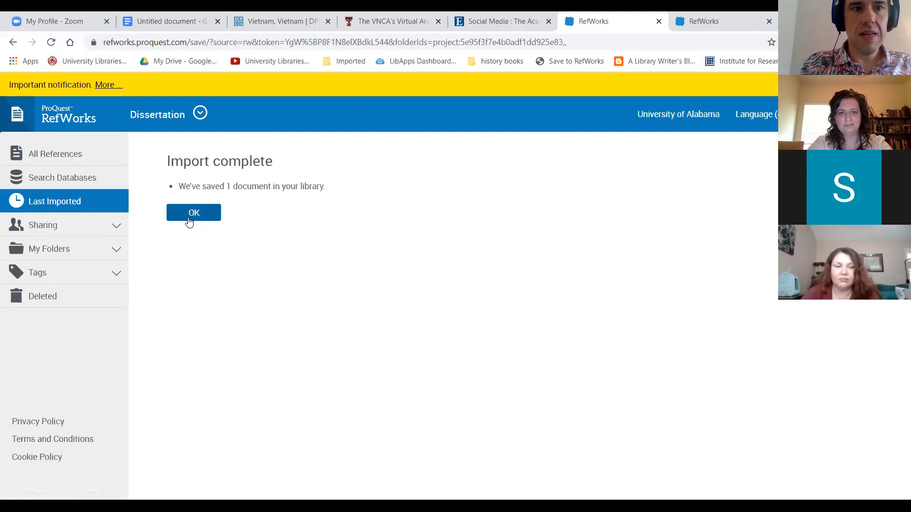
{"action": "left_click", "coordinate": [192, 220]}
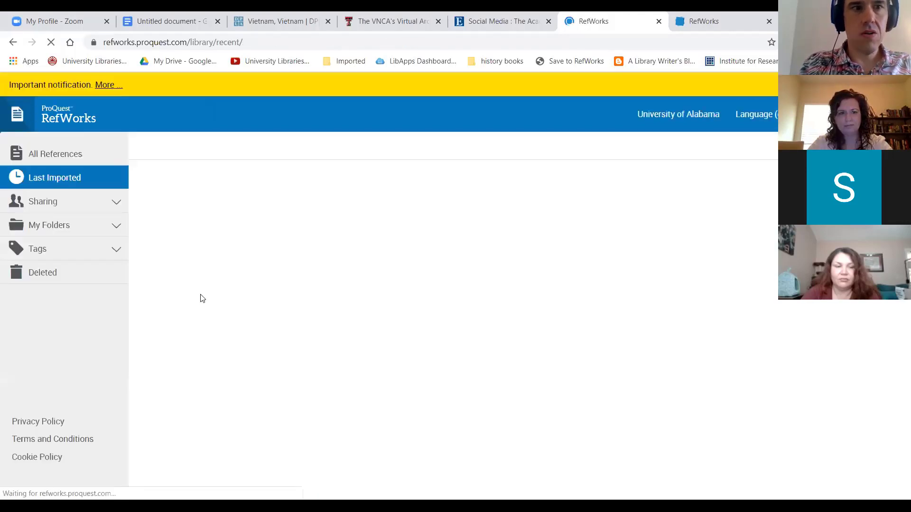
Expand the project's folders and review the details of the newly imported social media reference, closing them when finished
{"action": "left_click", "coordinate": [109, 250]}
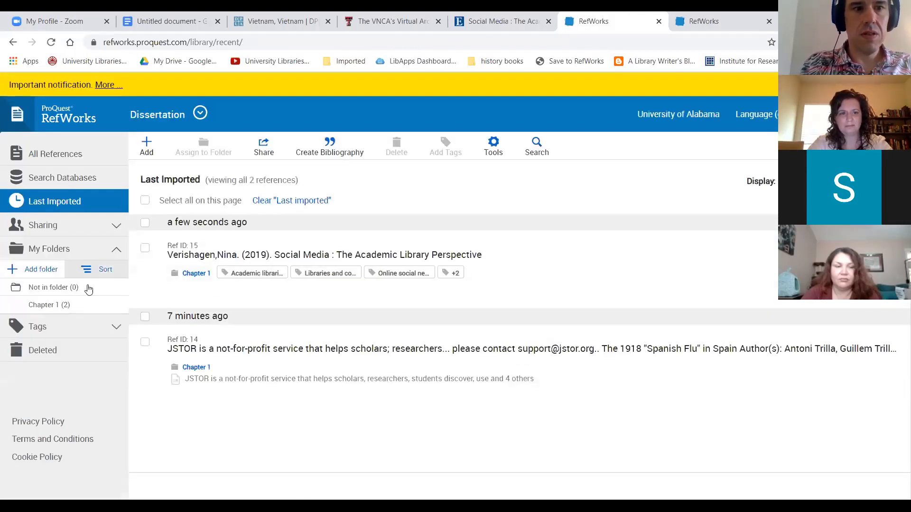
{"action": "left_click", "coordinate": [378, 257]}
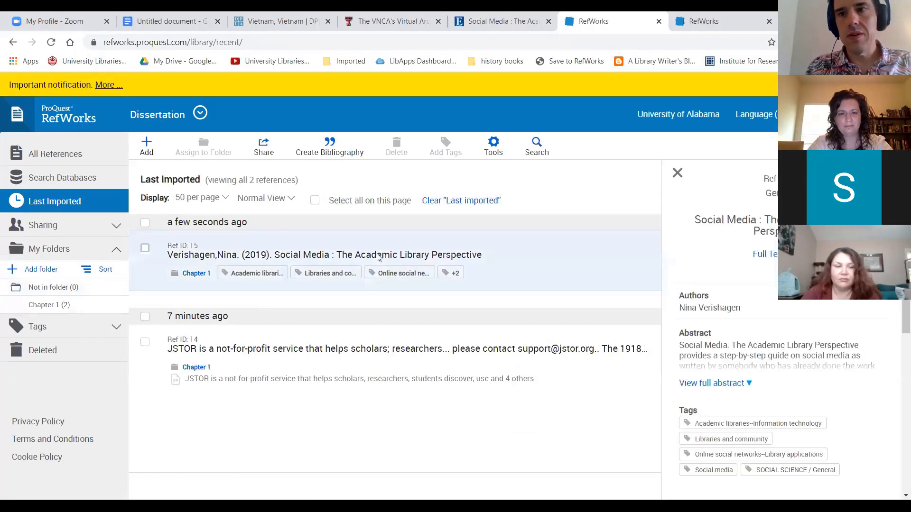
{"action": "scroll", "coordinate": [885, 396], "scroll_direction": "down", "scroll_amount": 10}
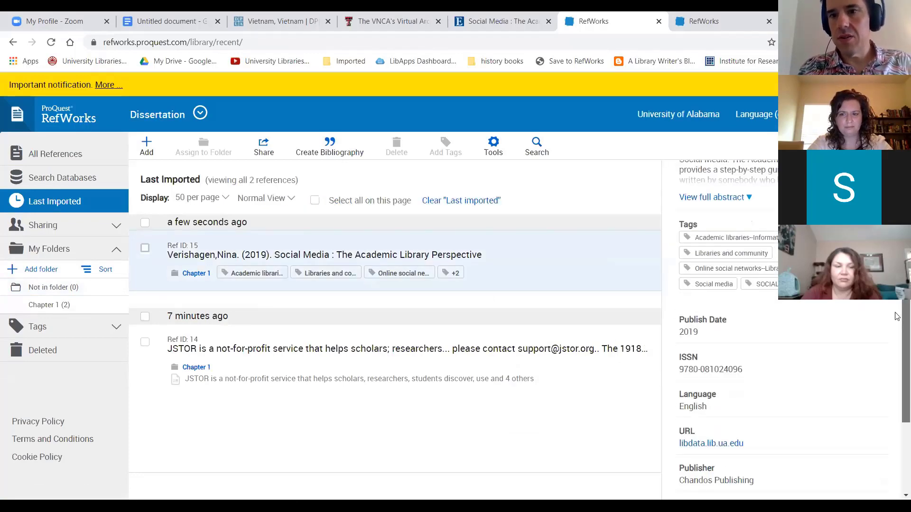
{"action": "scroll", "coordinate": [890, 360], "scroll_direction": "up", "scroll_amount": 5}
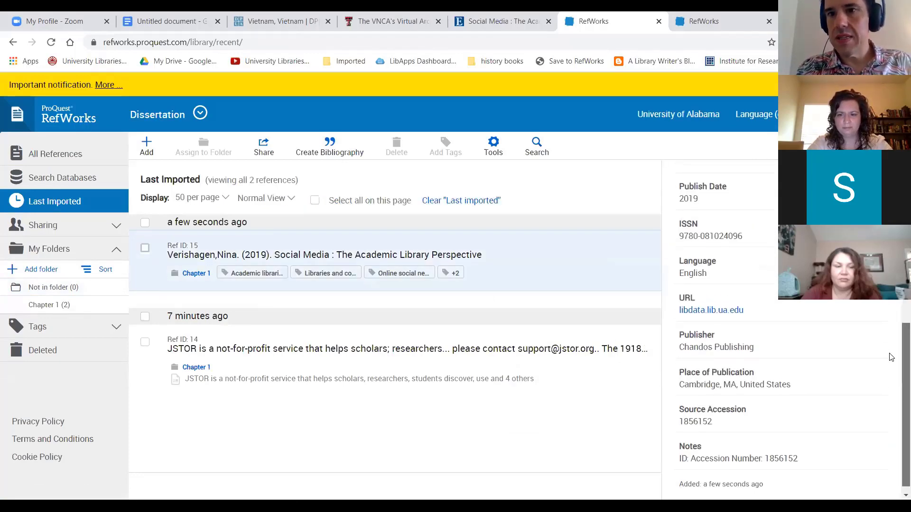
{"action": "scroll", "coordinate": [788, 361], "scroll_direction": "up", "scroll_amount": 2}
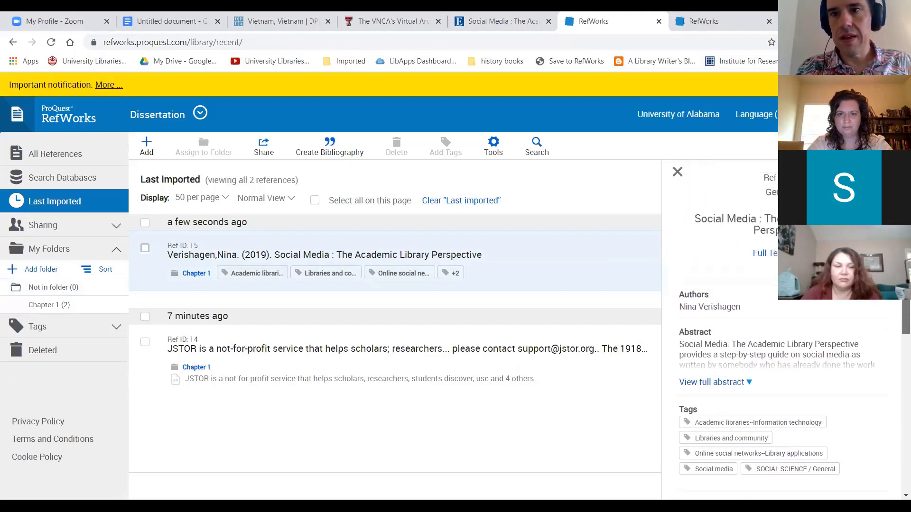
{"action": "left_click", "coordinate": [677, 174]}
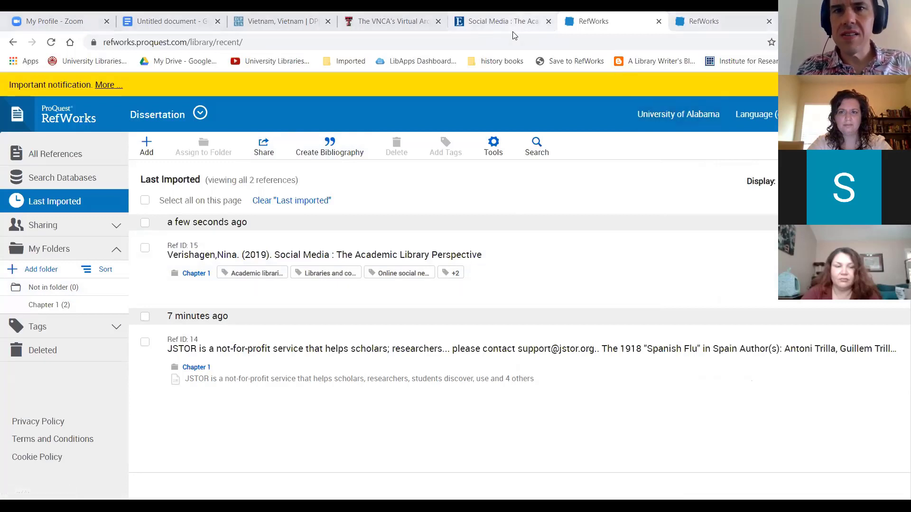
Switch to the Scout page, go to lib.ua.edu, and open JSTOR from the A-Z Databases list with the myBama login
{"action": "key", "text": "ctrl+shift+Tab"}
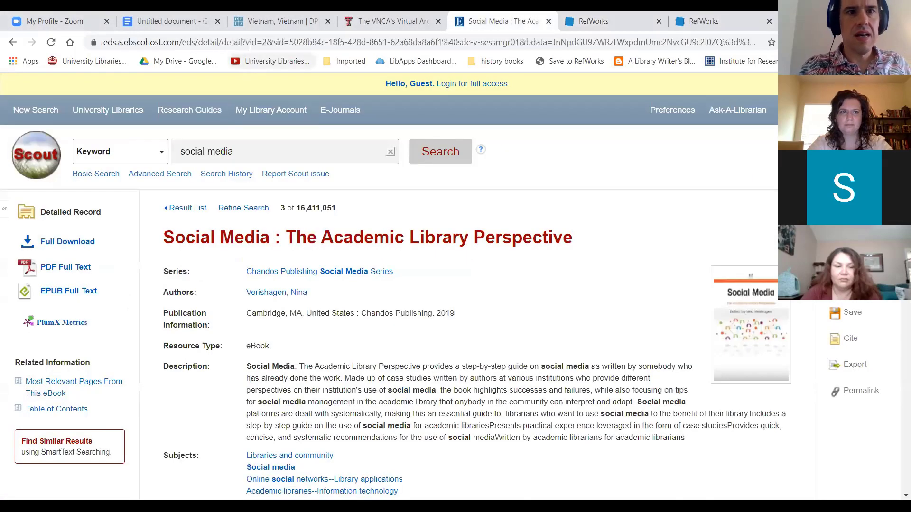
{"action": "left_click", "coordinate": [248, 44]}
{"action": "type", "text": "lib.ua.edu"}
{"action": "key", "text": "Return"}
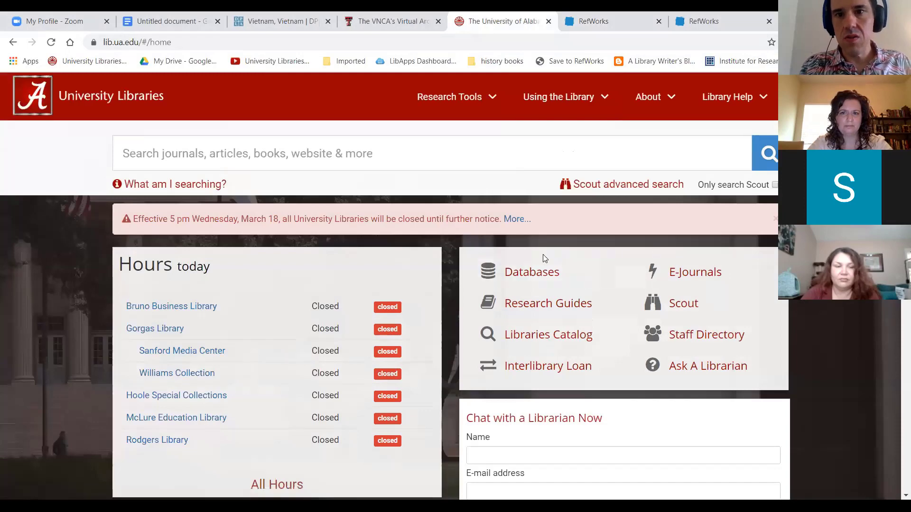
{"action": "left_click", "coordinate": [542, 261]}
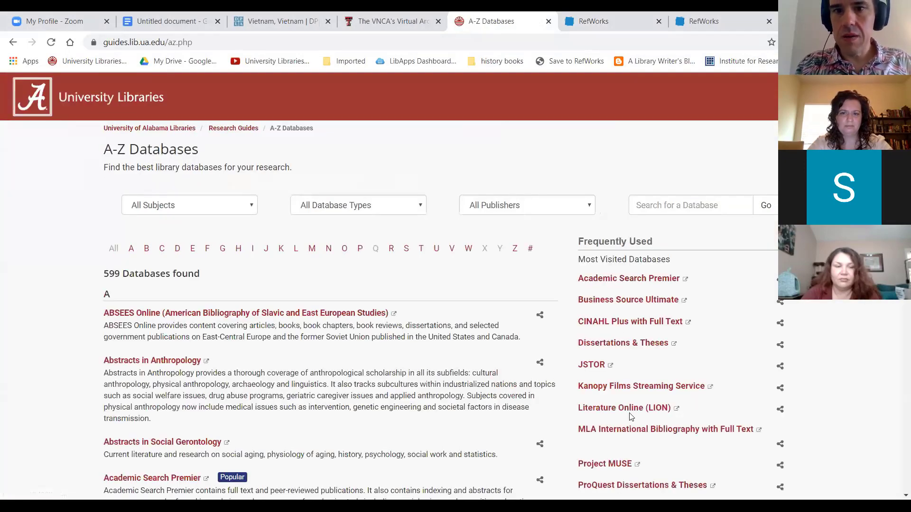
{"action": "left_click", "coordinate": [597, 366]}
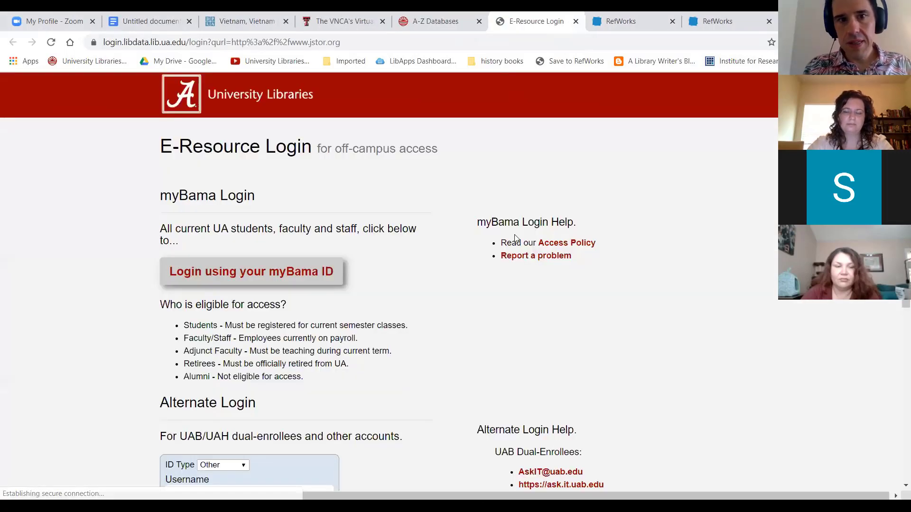
{"action": "left_click", "coordinate": [214, 267]}
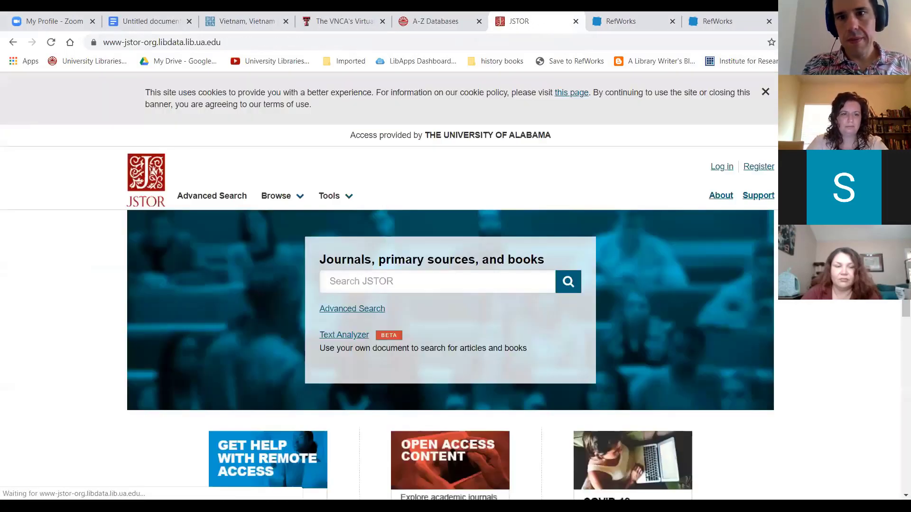
Search JSTOR for "civil war"
{"action": "left_click", "coordinate": [385, 282]}
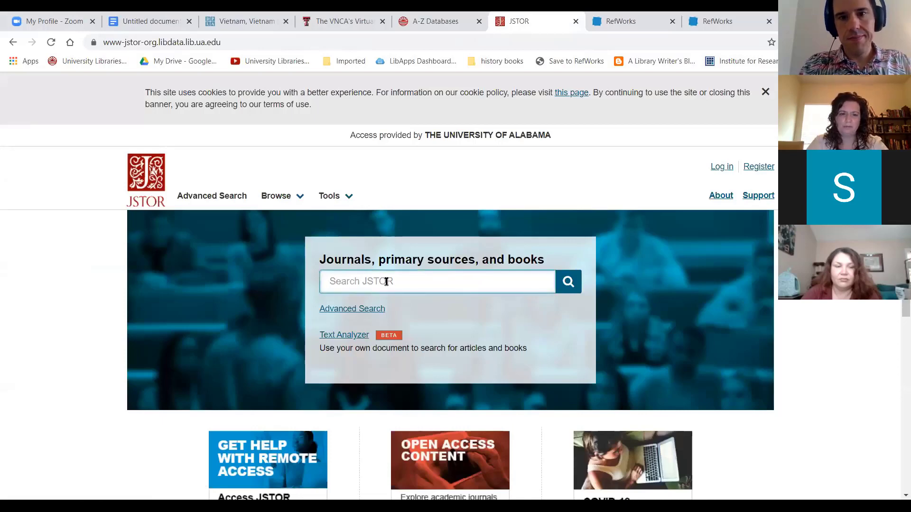
{"action": "type", "text": "civil war"}
{"action": "key", "text": "Return"}
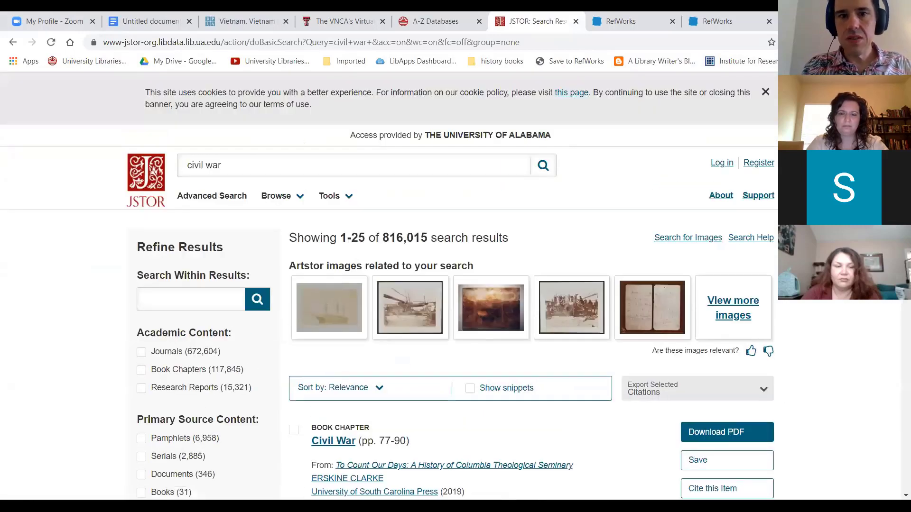
Select the CIVIL WAR chapter (pp. 147-174) from Aiming for Pensacola, save it and open the JSTOR workspace
{"action": "scroll", "coordinate": [389, 285], "scroll_direction": "down", "scroll_amount": 8}
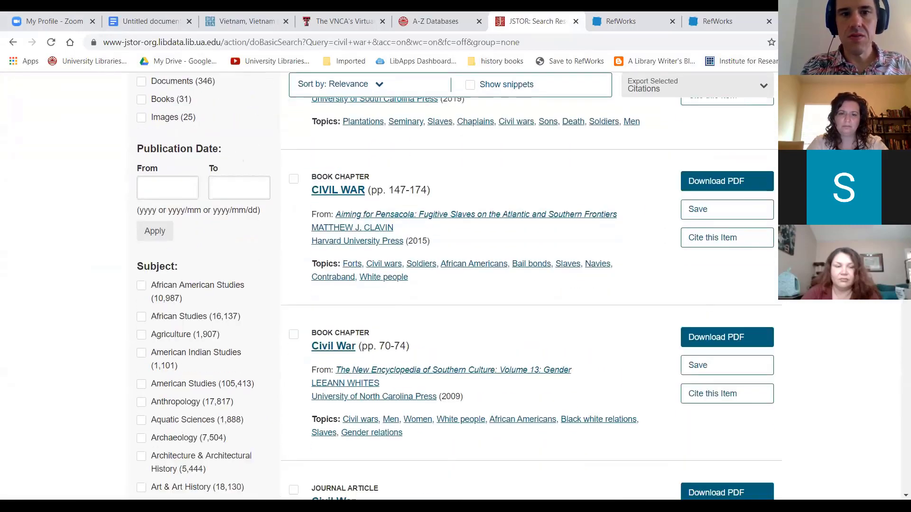
{"action": "left_click", "coordinate": [293, 180]}
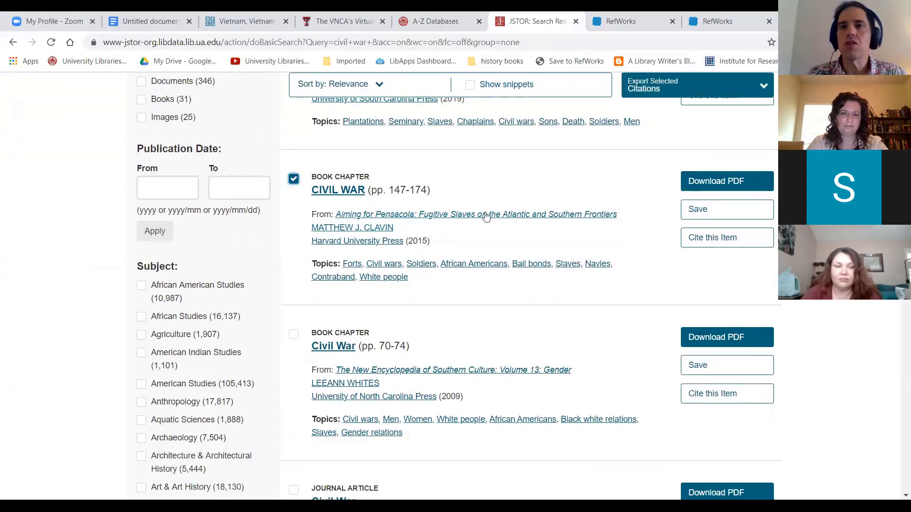
{"action": "left_click", "coordinate": [724, 213]}
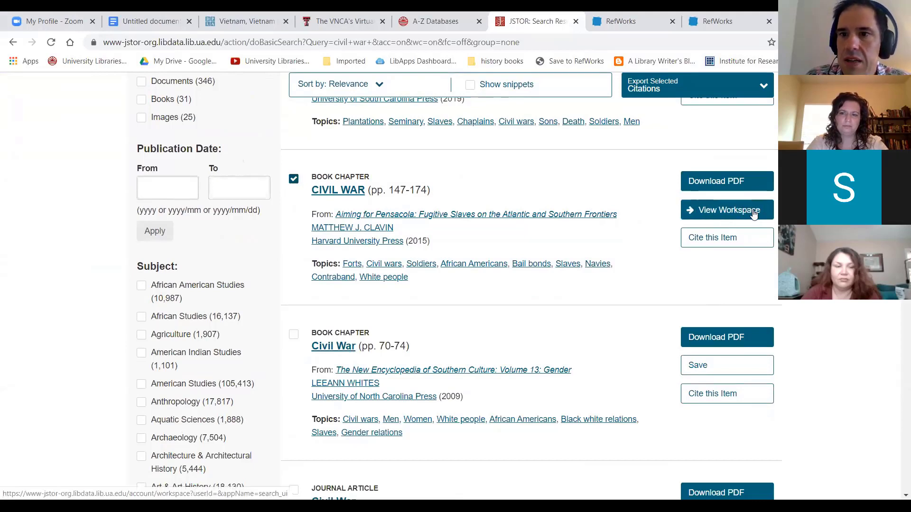
{"action": "left_click", "coordinate": [754, 214]}
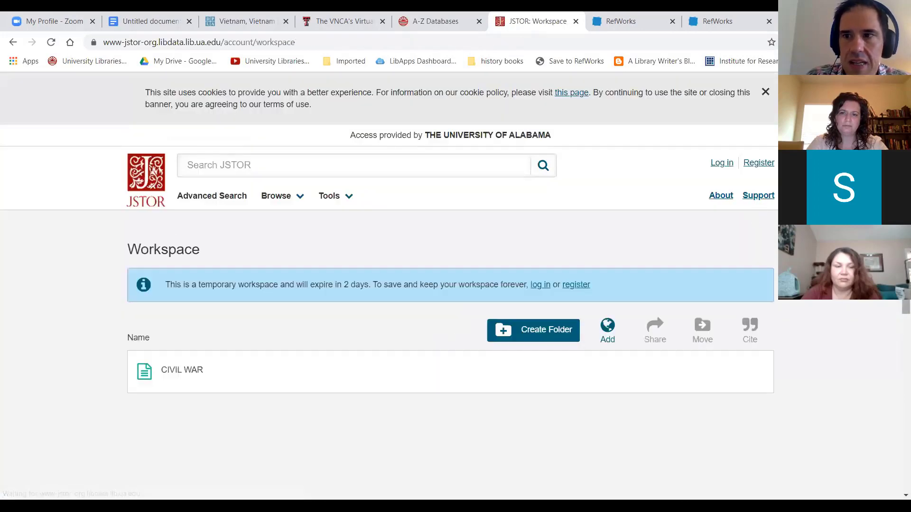
Copy the saved CIVIL WAR chapter's APA citation and export the item to the newest version of RefWorks
{"action": "left_click_drag", "start_coordinate": [906, 228], "coordinate": [906, 264]}
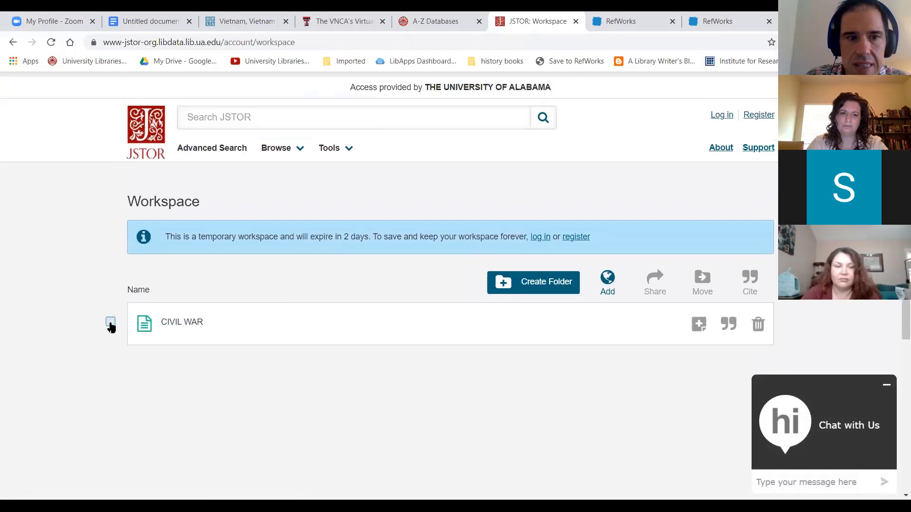
{"action": "left_click", "coordinate": [111, 323]}
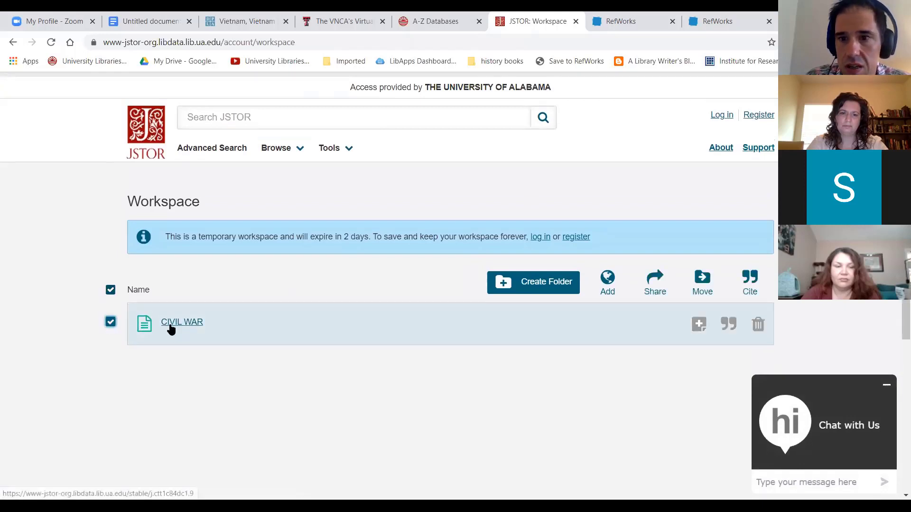
{"action": "left_click", "coordinate": [730, 326]}
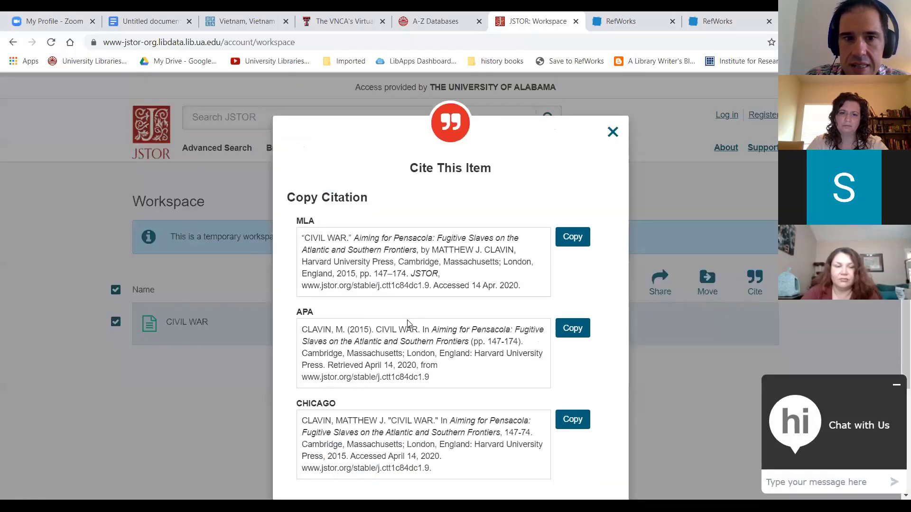
{"action": "left_click", "coordinate": [588, 328]}
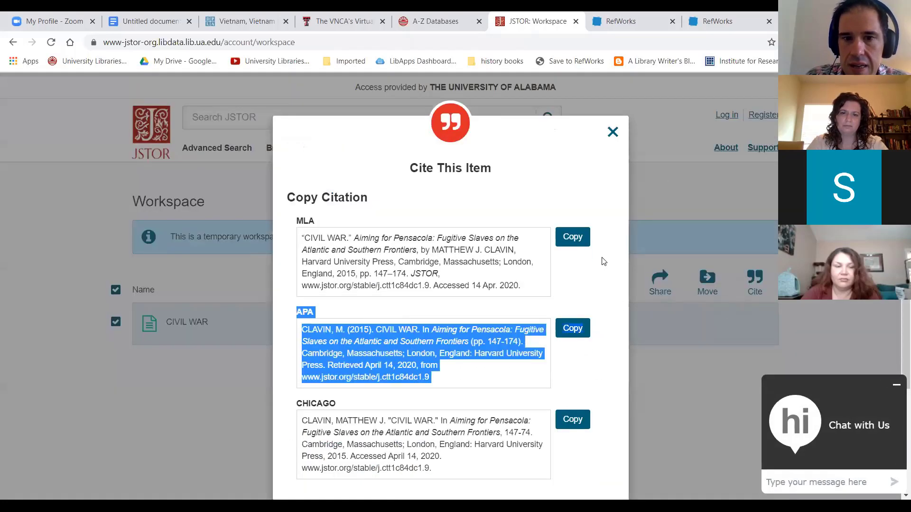
{"action": "scroll", "coordinate": [622, 356], "scroll_direction": "down", "scroll_amount": 3}
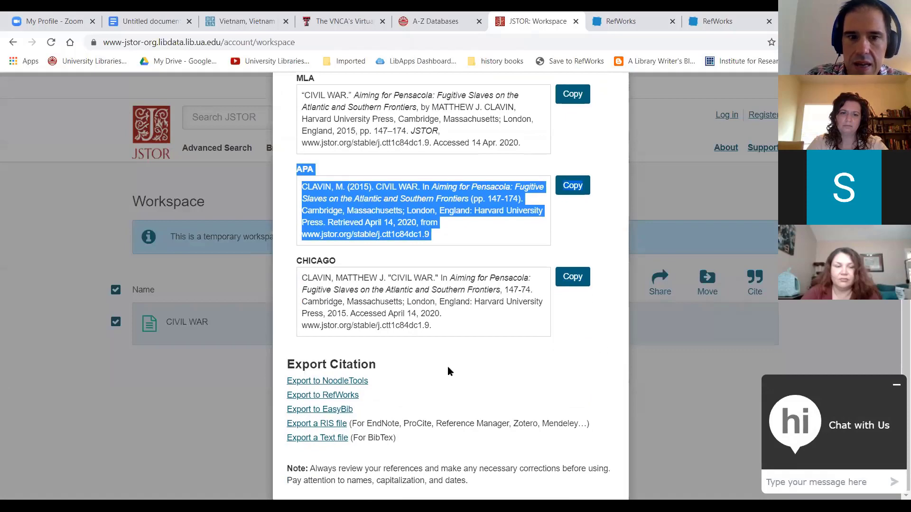
{"action": "left_click", "coordinate": [316, 401]}
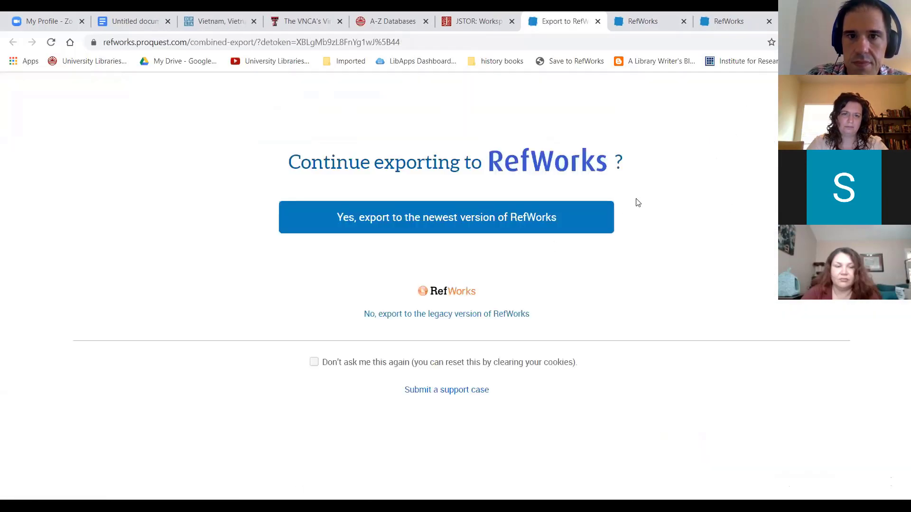
{"action": "left_click", "coordinate": [520, 212]}
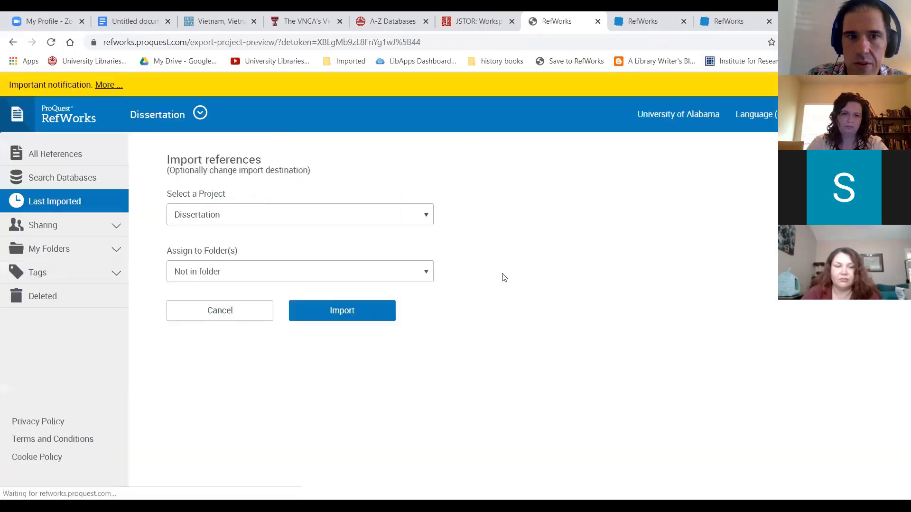
Assign the exported JSTOR chapter to the Chapter 1 folder and complete its import into the Dissertation project
{"action": "left_click", "coordinate": [248, 272]}
{"action": "left_click", "coordinate": [234, 294]}
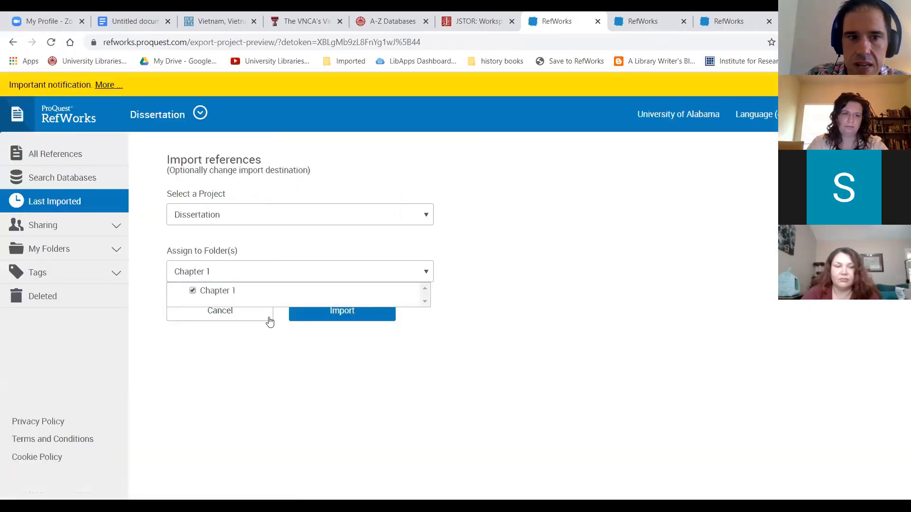
{"action": "left_click", "coordinate": [331, 315]}
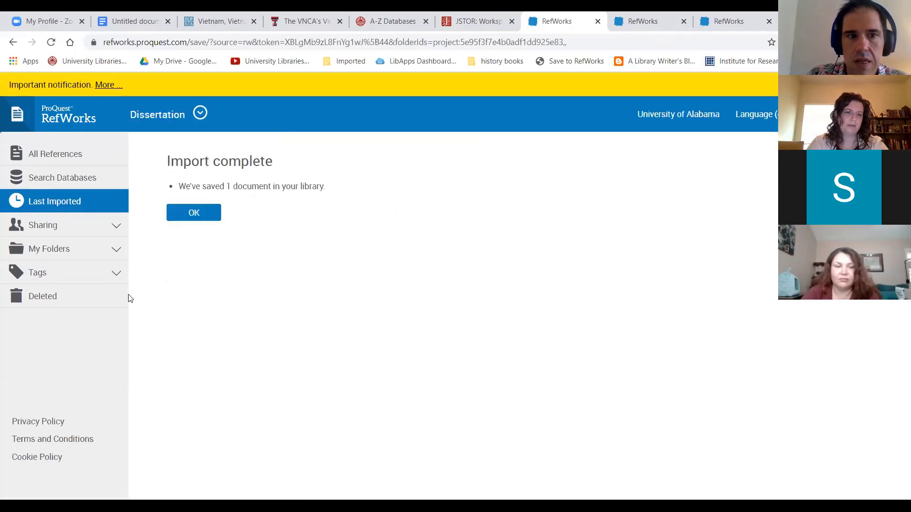
{"action": "left_click", "coordinate": [205, 215]}
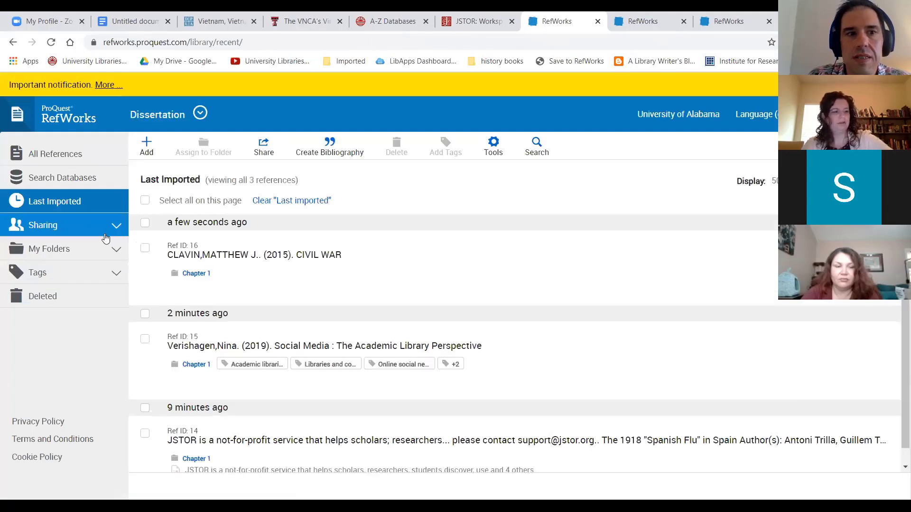
Show the Dissertation project's folders and view the options for adding references
{"action": "left_click", "coordinate": [104, 260]}
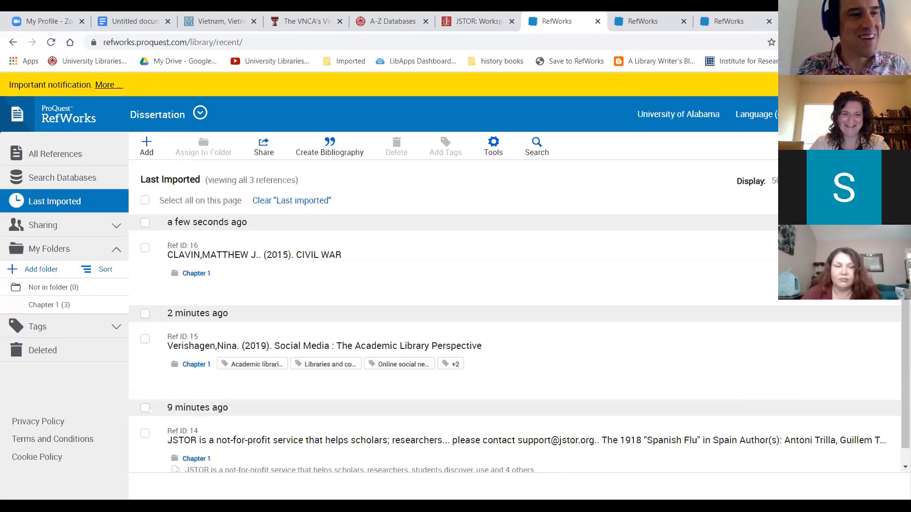
{"action": "key", "text": "ctrl+t"}
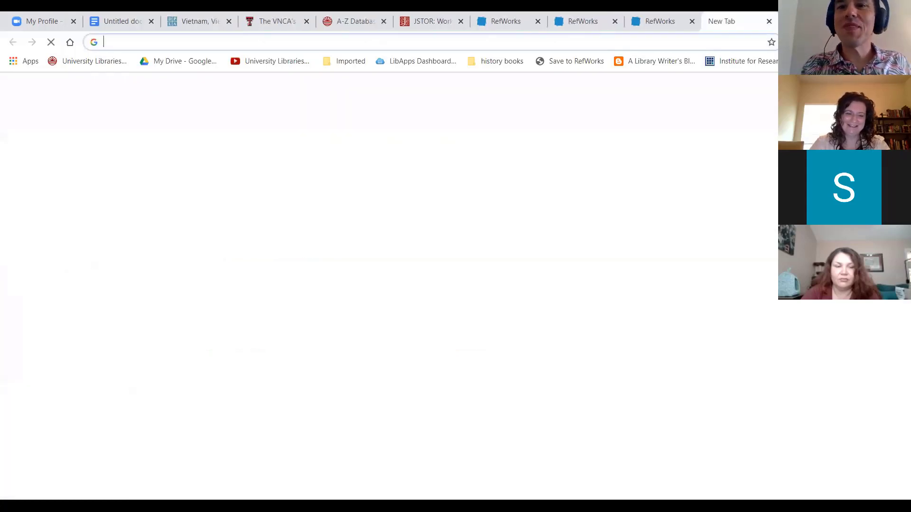
{"action": "left_click", "coordinate": [769, 22]}
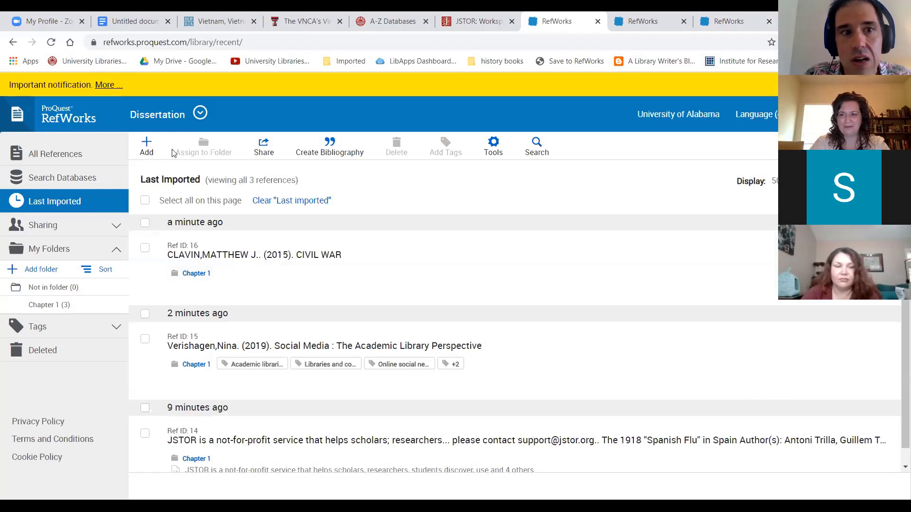
{"action": "left_click", "coordinate": [148, 145]}
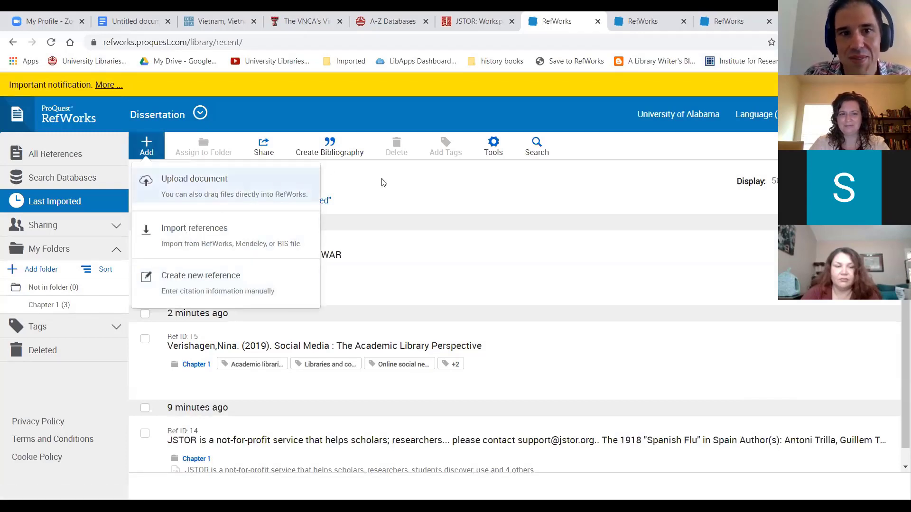
{"action": "left_click", "coordinate": [658, 142]}
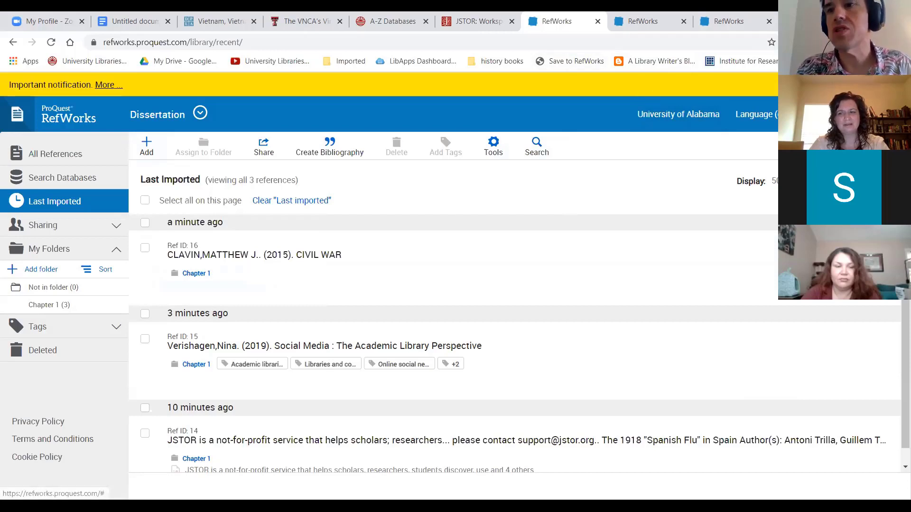
Go to the RefWorks tools page and review the Save to RefWorks tool for capturing web references
{"action": "left_click", "coordinate": [870, 114]}
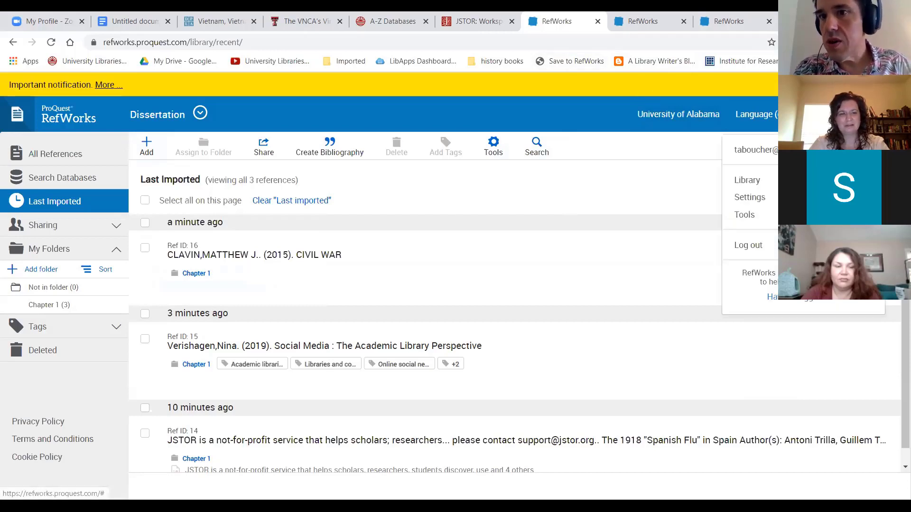
{"action": "left_click", "coordinate": [758, 216]}
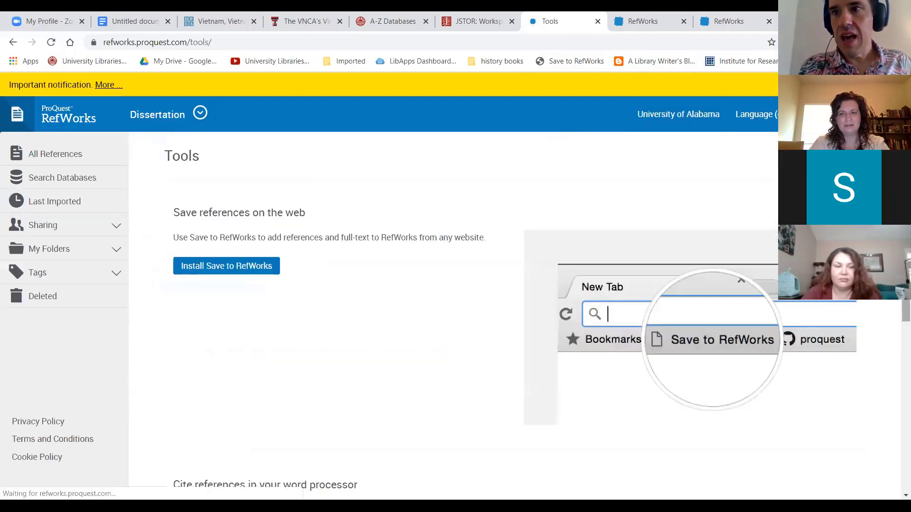
{"action": "scroll", "coordinate": [475, 314], "scroll_direction": "down", "scroll_amount": 2}
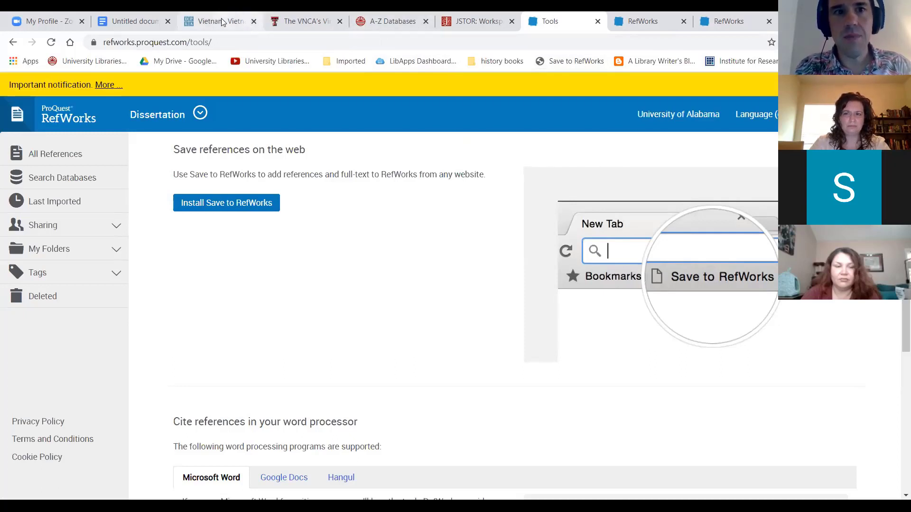
Launch Save to RefWorks on the DPLA item "Vietnam, Vietnam" and review the captured reference fields, including authors and abstract
{"action": "left_click", "coordinate": [208, 22]}
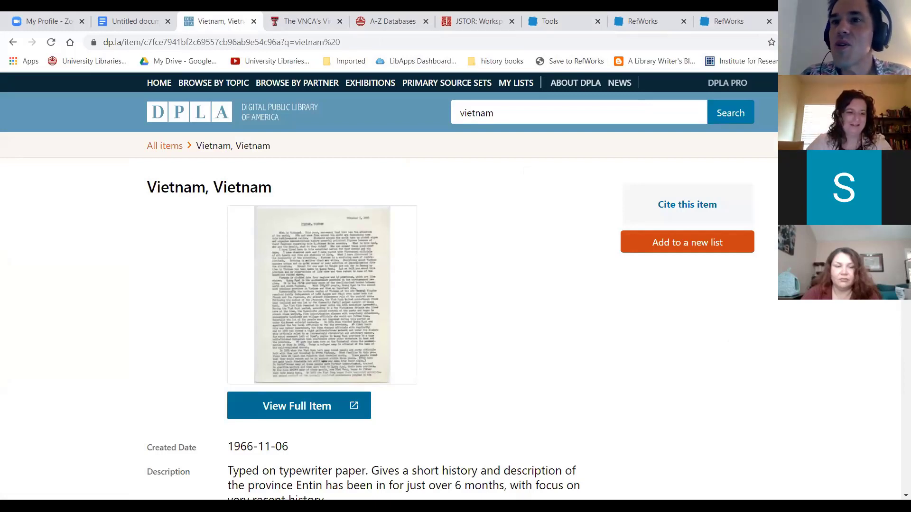
{"action": "scroll", "coordinate": [663, 75], "scroll_direction": "down", "scroll_amount": 1}
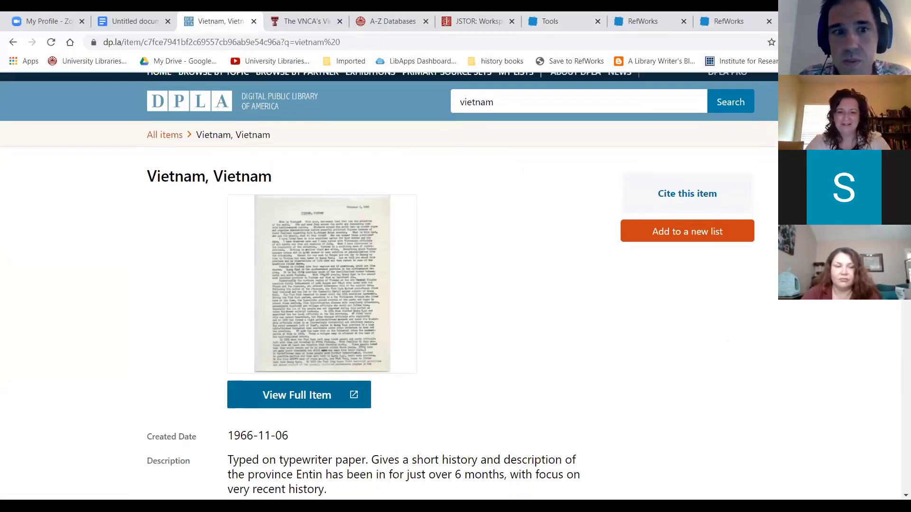
{"action": "scroll", "coordinate": [662, 75], "scroll_direction": "up", "scroll_amount": 1}
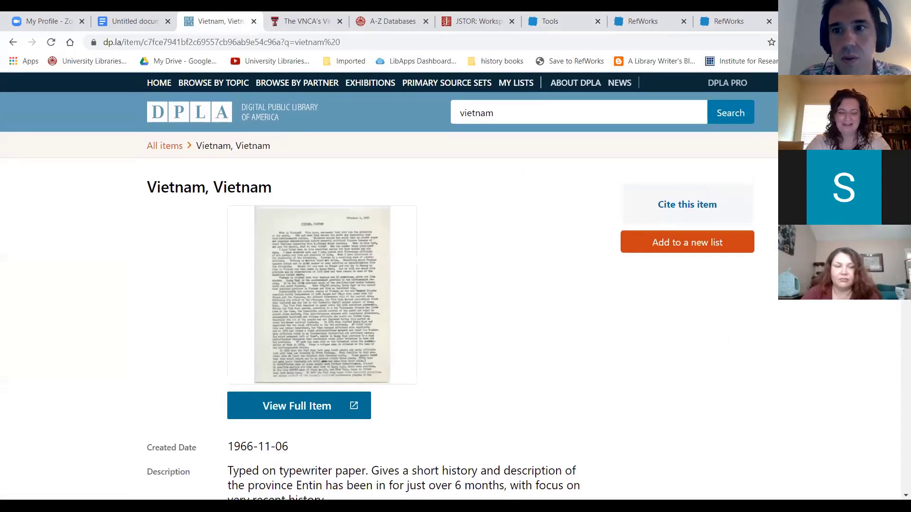
{"action": "left_click", "coordinate": [576, 64]}
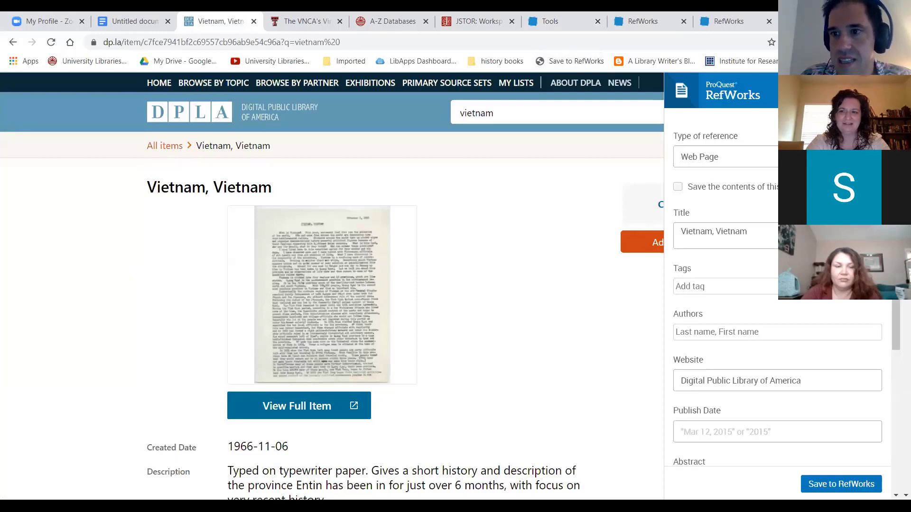
{"action": "scroll", "coordinate": [783, 270], "scroll_direction": "down", "scroll_amount": 3}
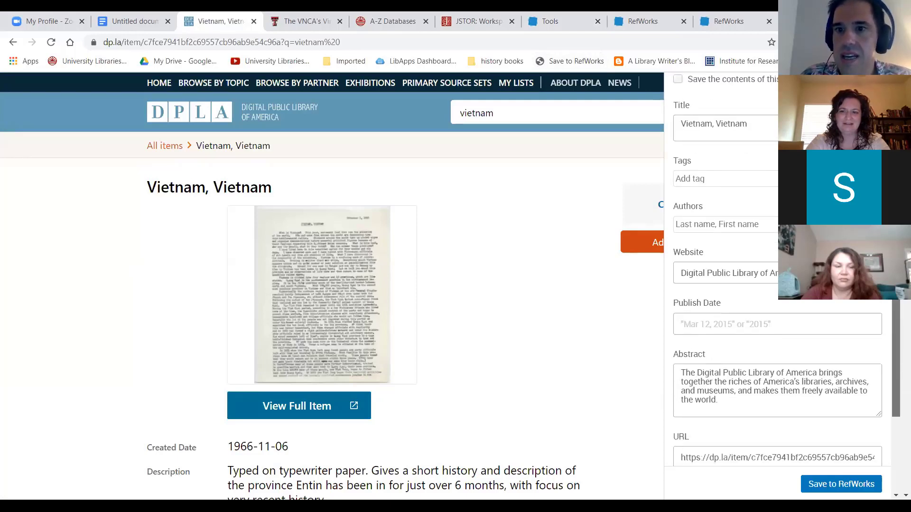
{"action": "left_click", "coordinate": [715, 215]}
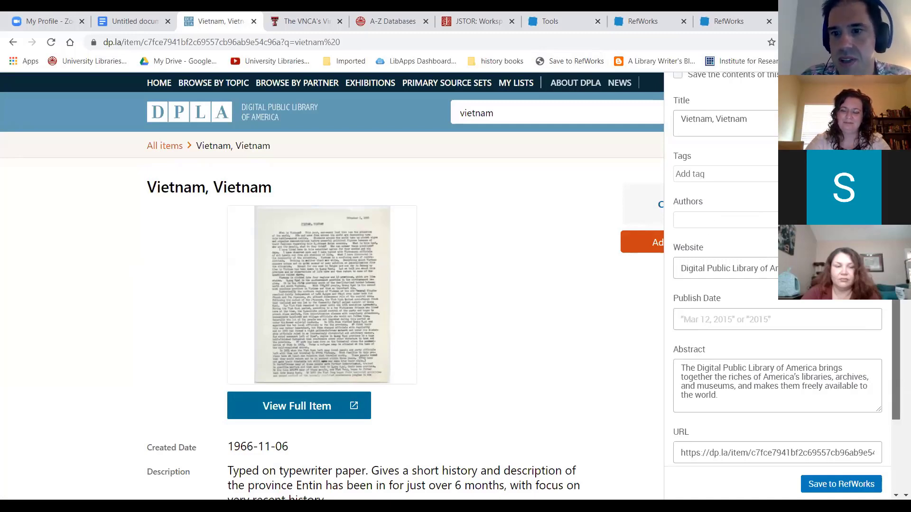
{"action": "scroll", "coordinate": [778, 285], "scroll_direction": "down", "scroll_amount": 2}
Launch Save to RefWorks on the Vietnam Archive's M.I.A. video page, view the available reference types and close the form without saving
{"action": "key", "text": "ctrl+Tab"}
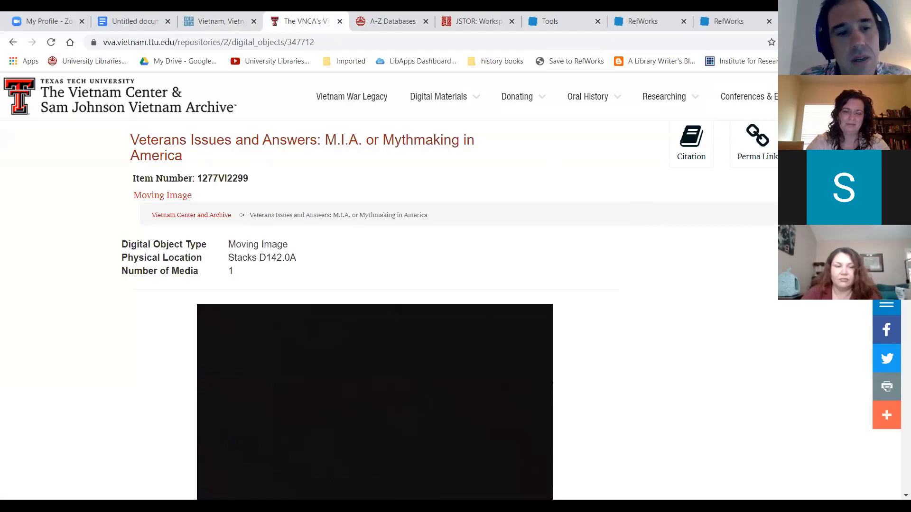
{"action": "scroll", "coordinate": [375, 303], "scroll_direction": "down", "scroll_amount": 1}
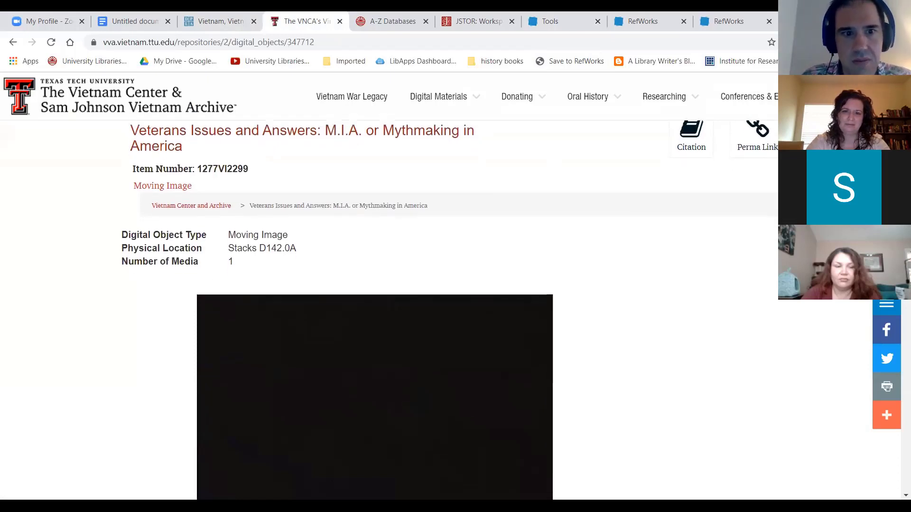
{"action": "scroll", "coordinate": [375, 304], "scroll_direction": "up", "scroll_amount": 1}
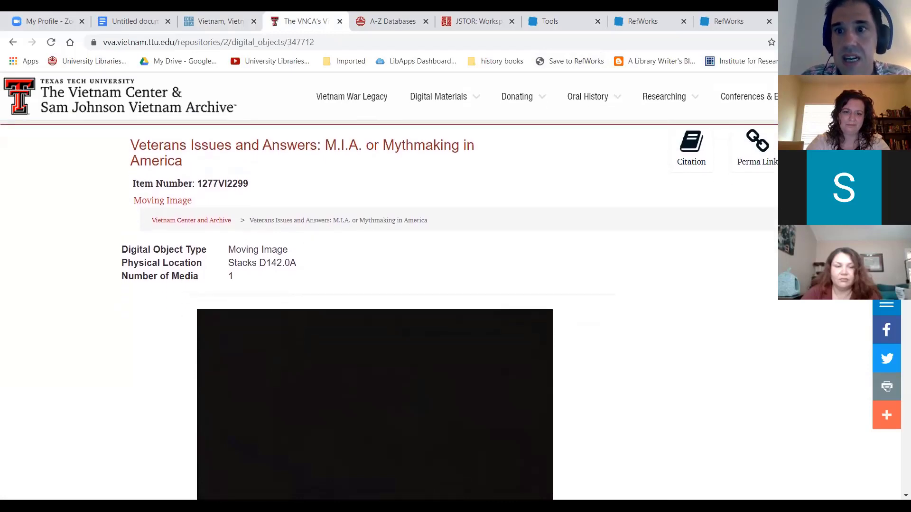
{"action": "left_click", "coordinate": [587, 60]}
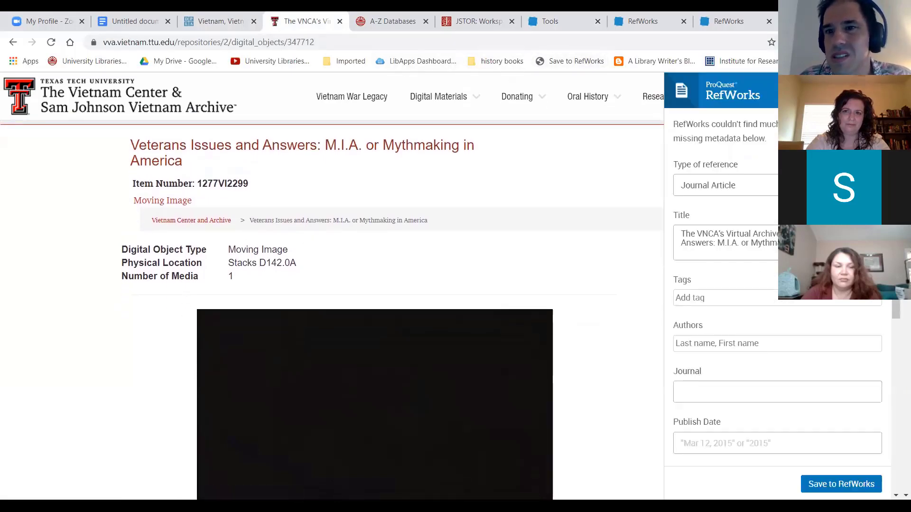
{"action": "left_click", "coordinate": [807, 185]}
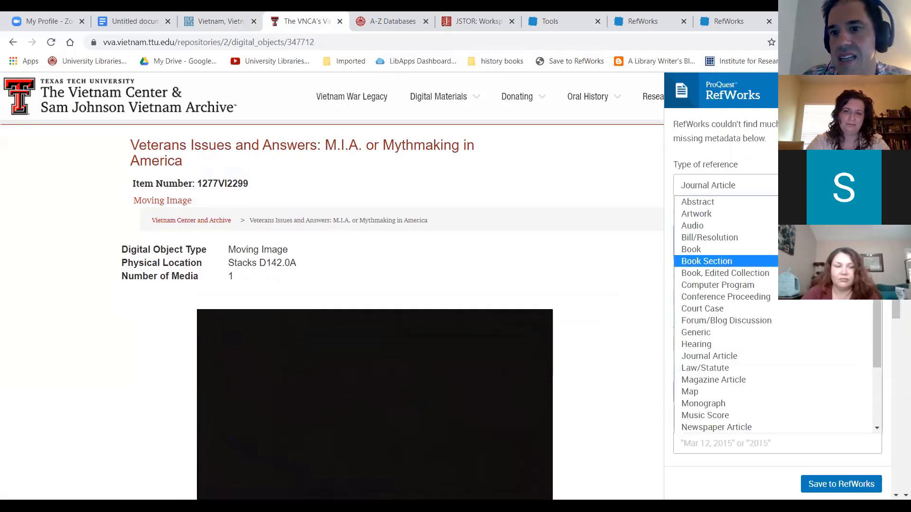
{"action": "left_click", "coordinate": [672, 146]}
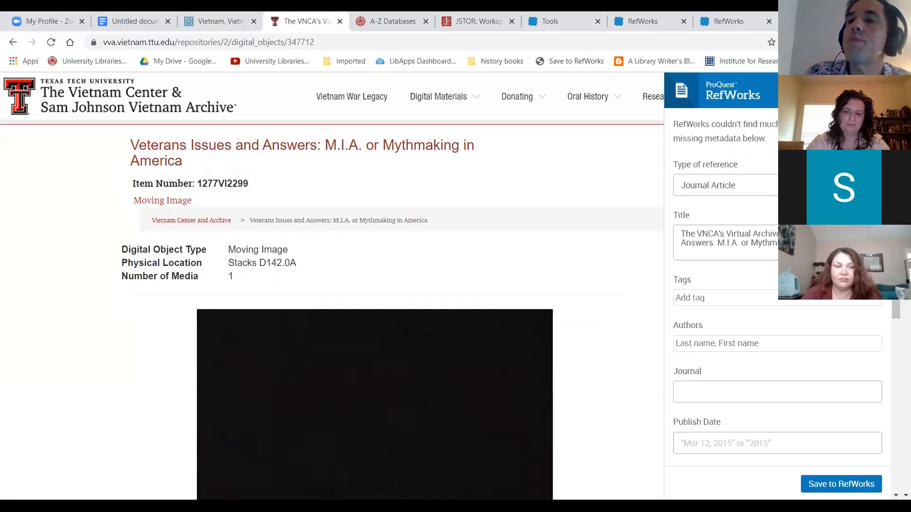
{"action": "left_click", "coordinate": [877, 90]}
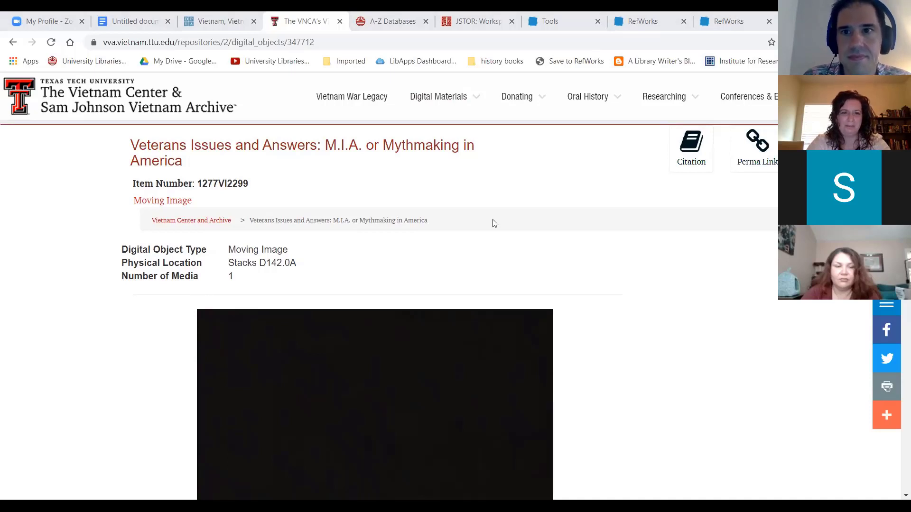
Create a bibliography from all references in the Dissertation project's Chapter 1 folder, using the Chicago 15th Edition (Author-Date System) style
{"action": "left_click", "coordinate": [719, 16]}
{"action": "left_click", "coordinate": [688, 19]}
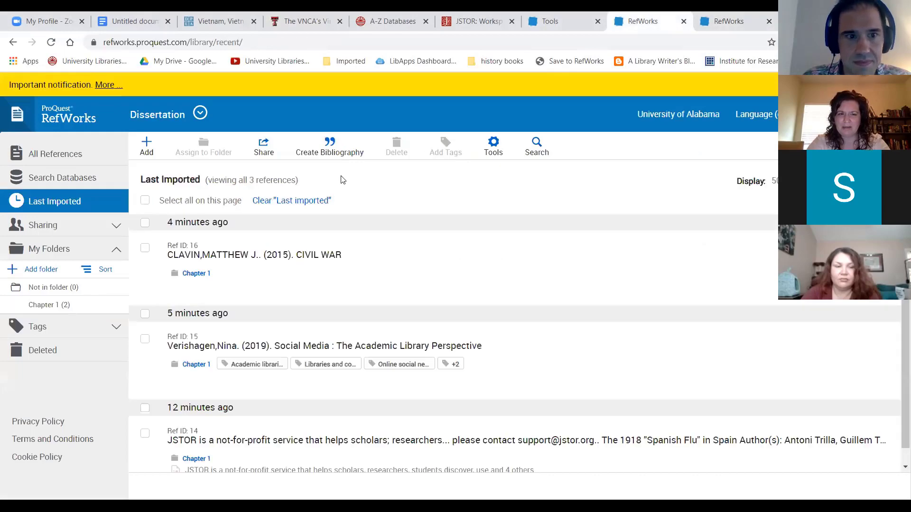
{"action": "left_click", "coordinate": [70, 305]}
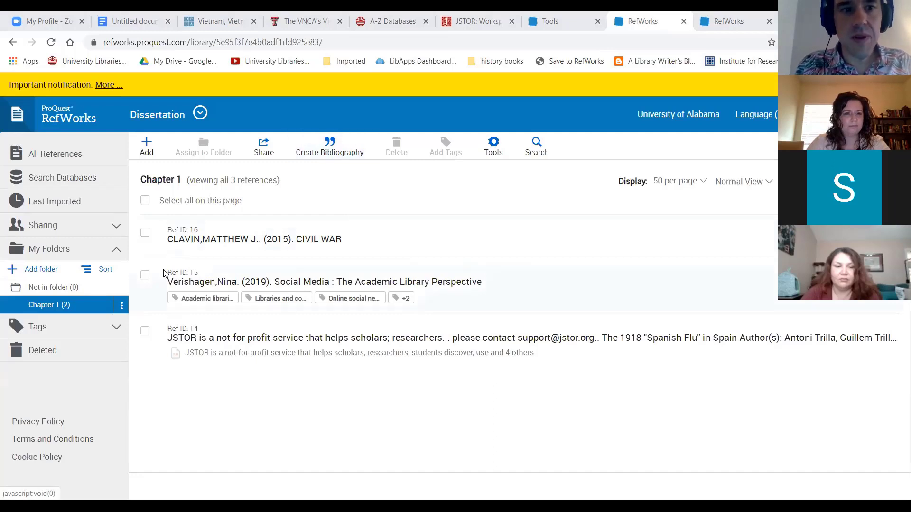
{"action": "left_click", "coordinate": [339, 157]}
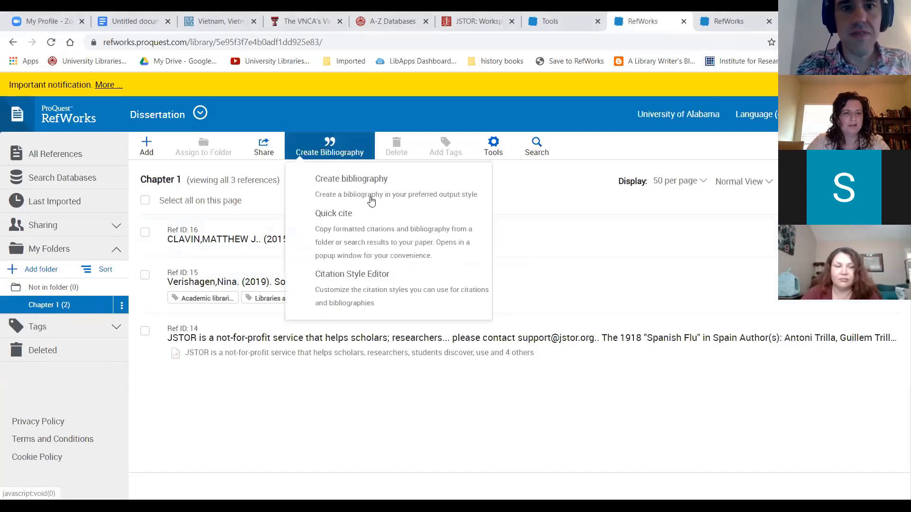
{"action": "left_click", "coordinate": [354, 179]}
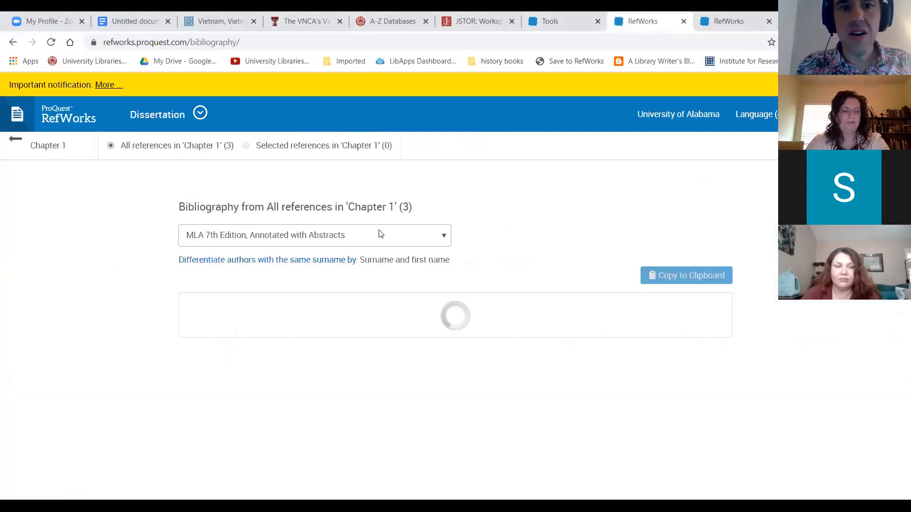
{"action": "left_click", "coordinate": [417, 239]}
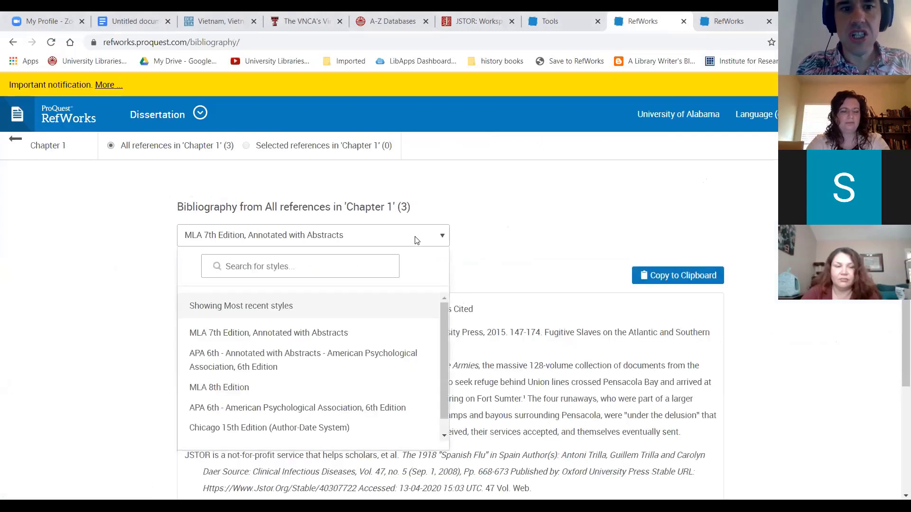
{"action": "left_click_drag", "start_coordinate": [442, 352], "coordinate": [444, 371]}
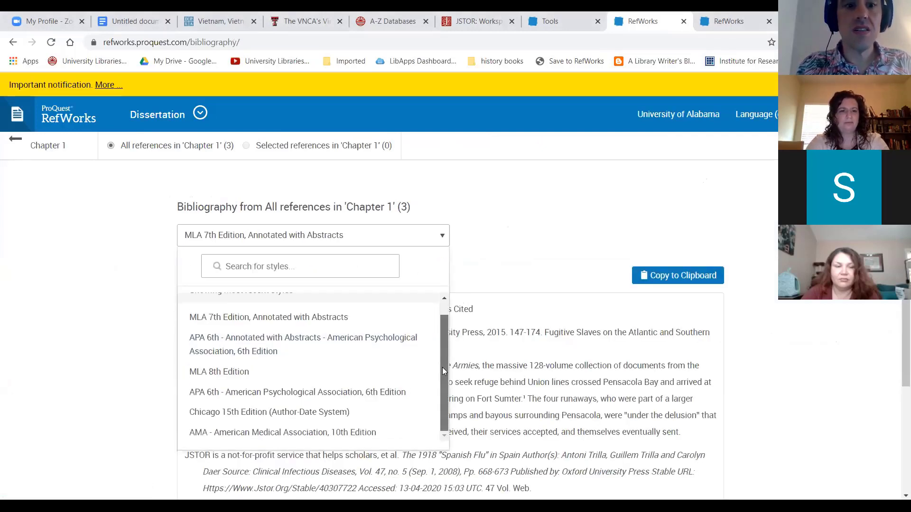
{"action": "left_click", "coordinate": [309, 412]}
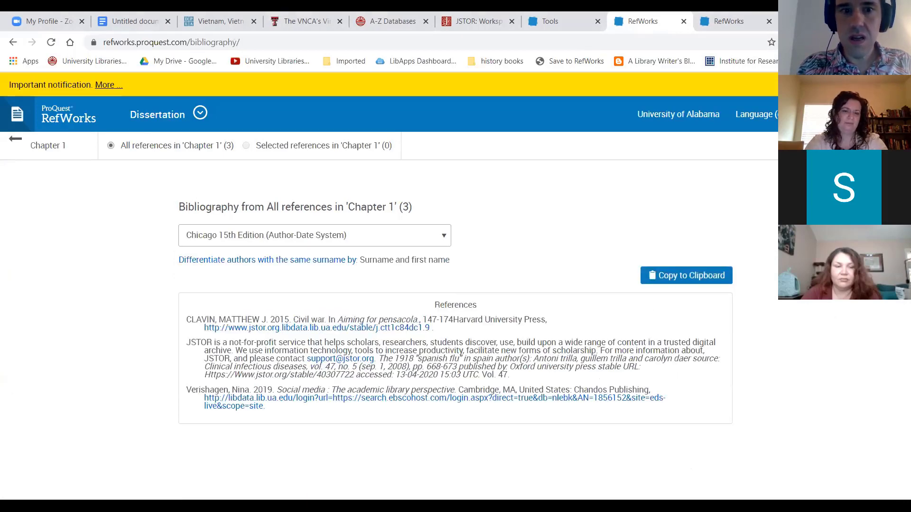
Copy the Chapter 1 bibliography to the clipboard and return to the folder's reference list
{"action": "left_click", "coordinate": [679, 280]}
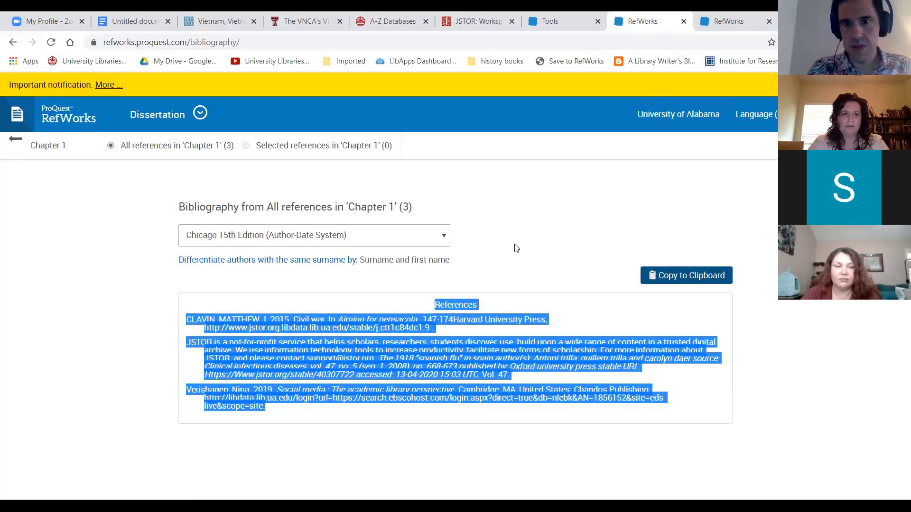
{"action": "left_click", "coordinate": [541, 259]}
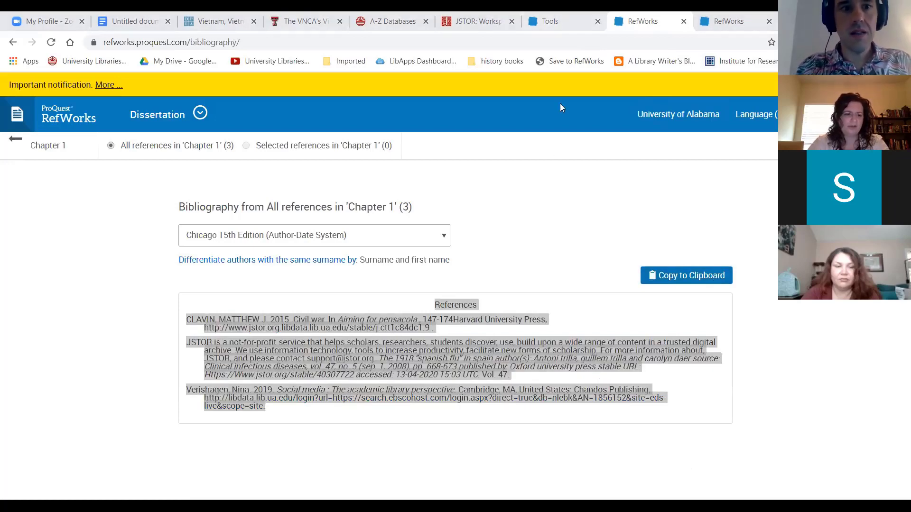
{"action": "left_click", "coordinate": [19, 147]}
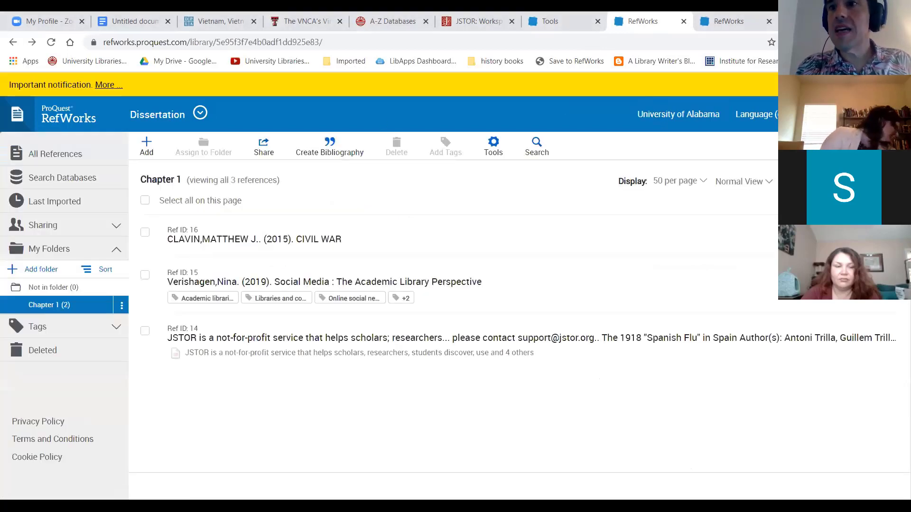
Open the RefWorks tools page again and review the tools for citing references in a word processor
{"action": "left_click", "coordinate": [857, 114]}
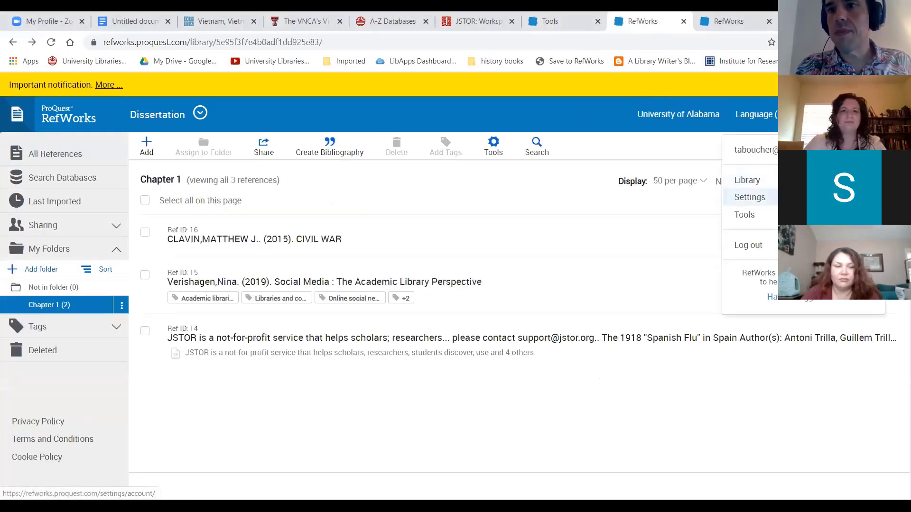
{"action": "left_click", "coordinate": [744, 214]}
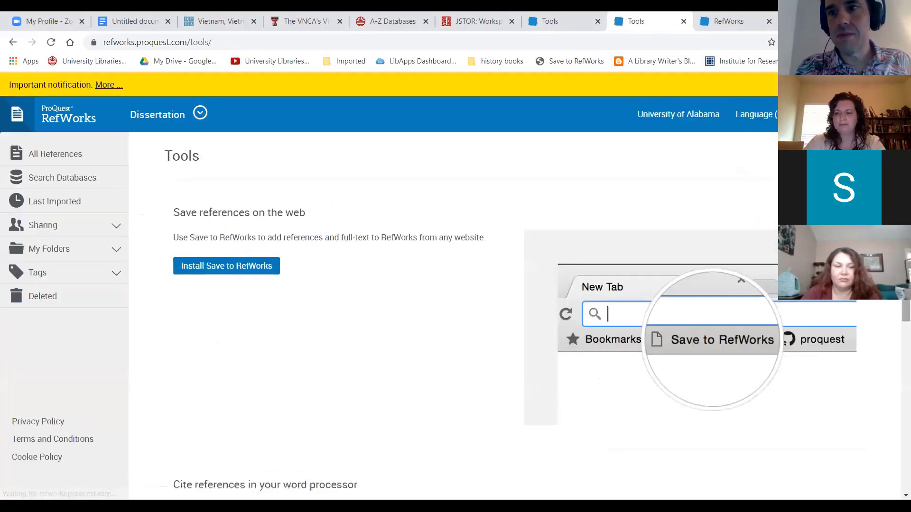
{"action": "scroll", "coordinate": [474, 308], "scroll_direction": "down", "scroll_amount": 1}
{"action": "scroll", "coordinate": [474, 308], "scroll_direction": "down", "scroll_amount": 1}
{"action": "scroll", "coordinate": [705, 330], "scroll_direction": "down", "scroll_amount": 6}
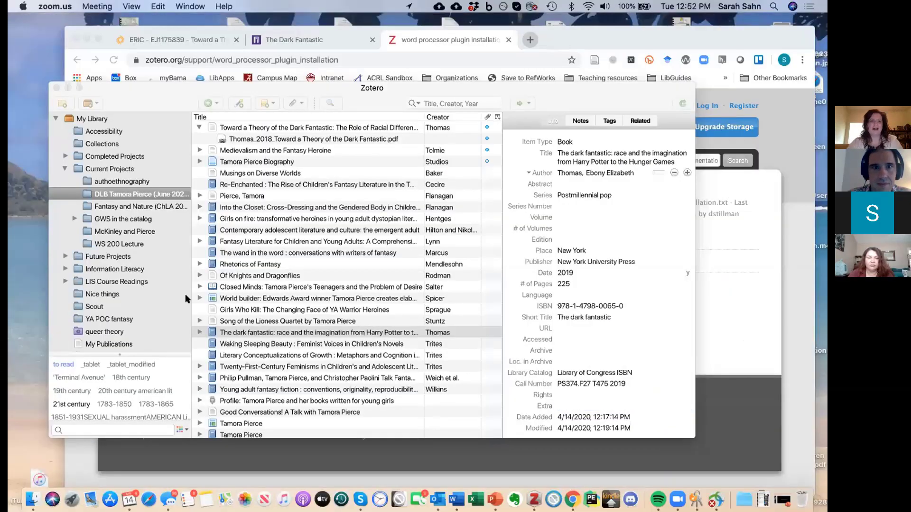
Switch to the Zotero library window
{"action": "left_click", "coordinate": [164, 104]}
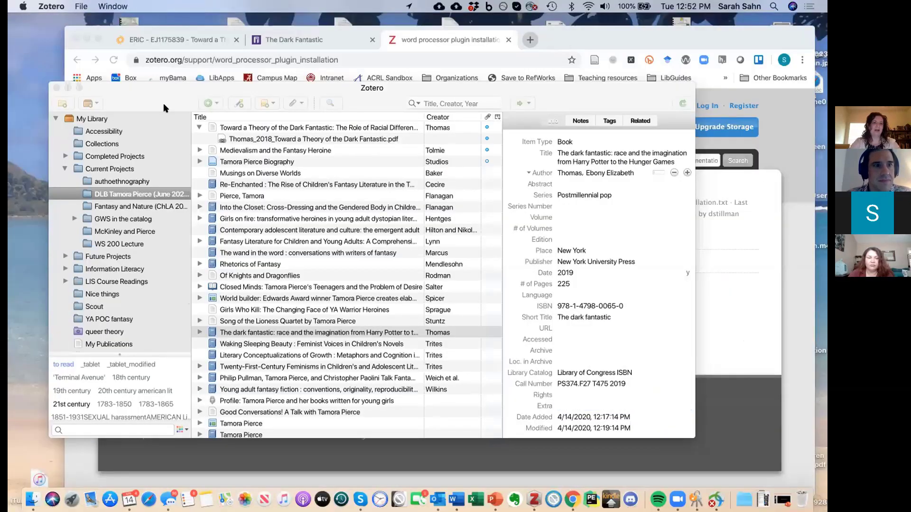
Open Zotero's Add-ons Manager and show the details of the Zotero Word for Mac Integration extension
{"action": "left_click", "coordinate": [131, 6]}
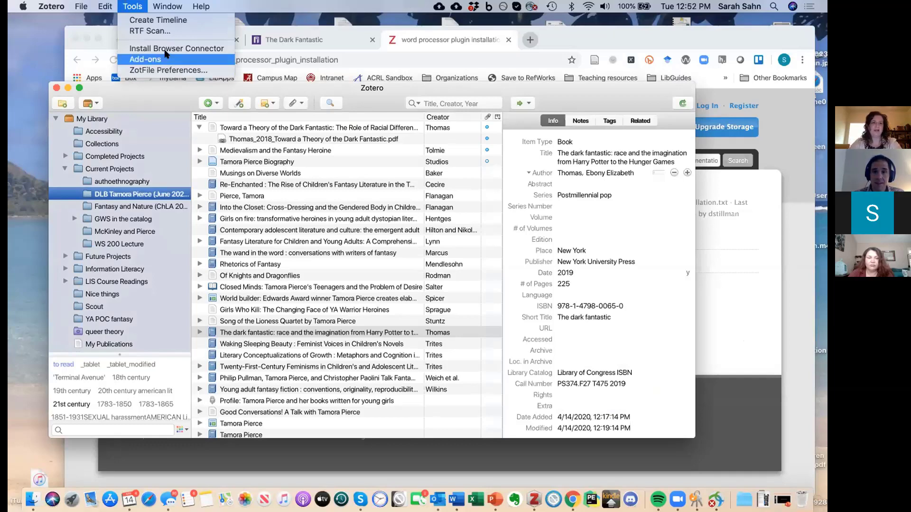
{"action": "left_click", "coordinate": [145, 59]}
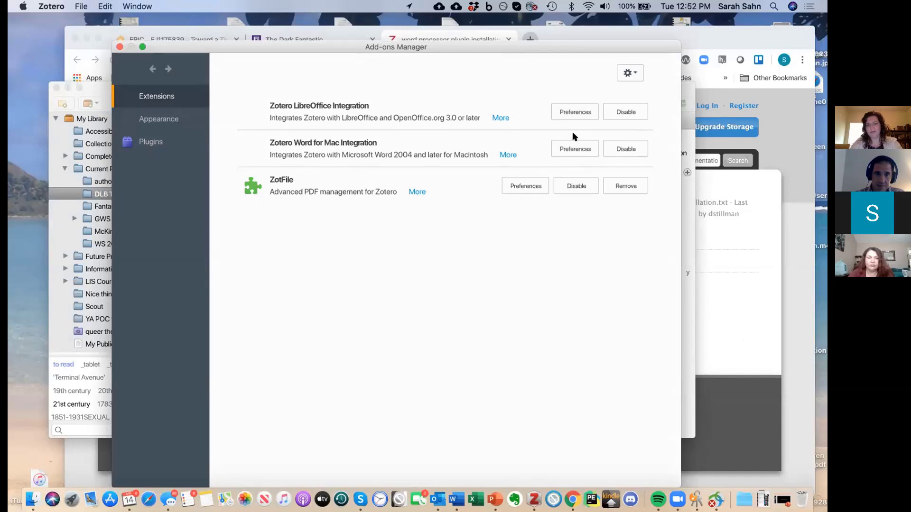
{"action": "left_click", "coordinate": [508, 154]}
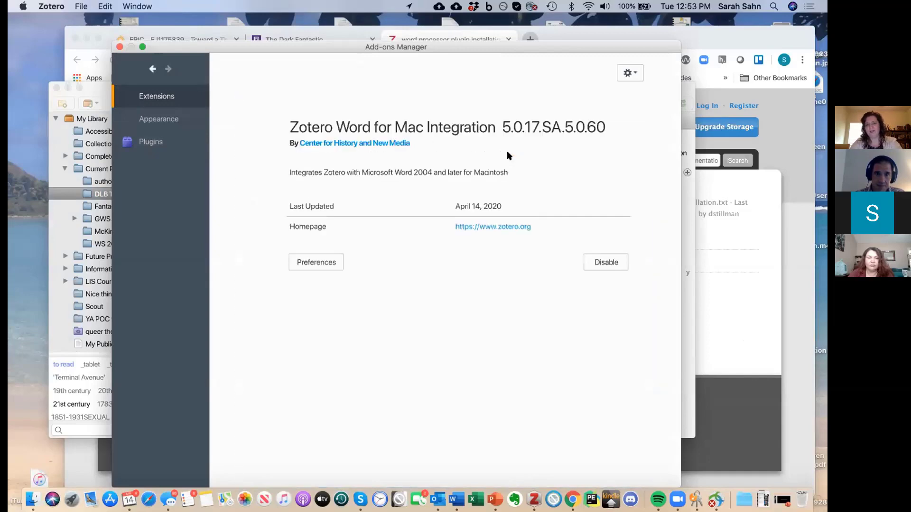
Open the Word integration's preferences, review the installed citation styles, select American Psychological Association 7th edition, and close the preferences
{"action": "left_click", "coordinate": [323, 261]}
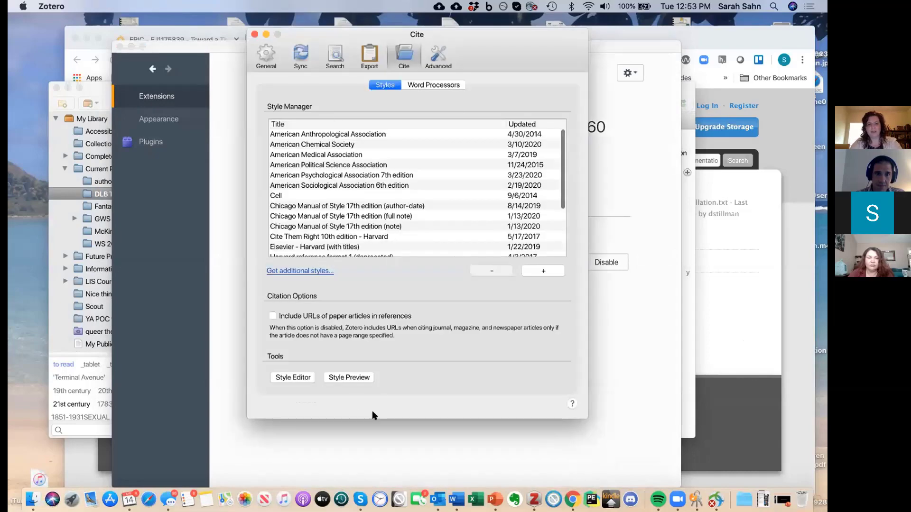
{"action": "left_click_drag", "start_coordinate": [524, 52], "coordinate": [525, 83]}
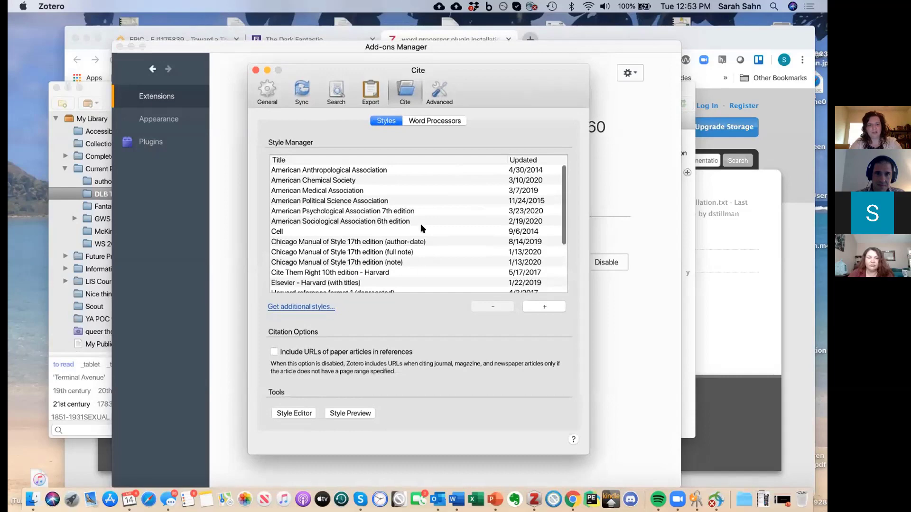
{"action": "scroll", "coordinate": [421, 223], "scroll_direction": "down", "scroll_amount": 4}
{"action": "scroll", "coordinate": [421, 223], "scroll_direction": "up", "scroll_amount": 4}
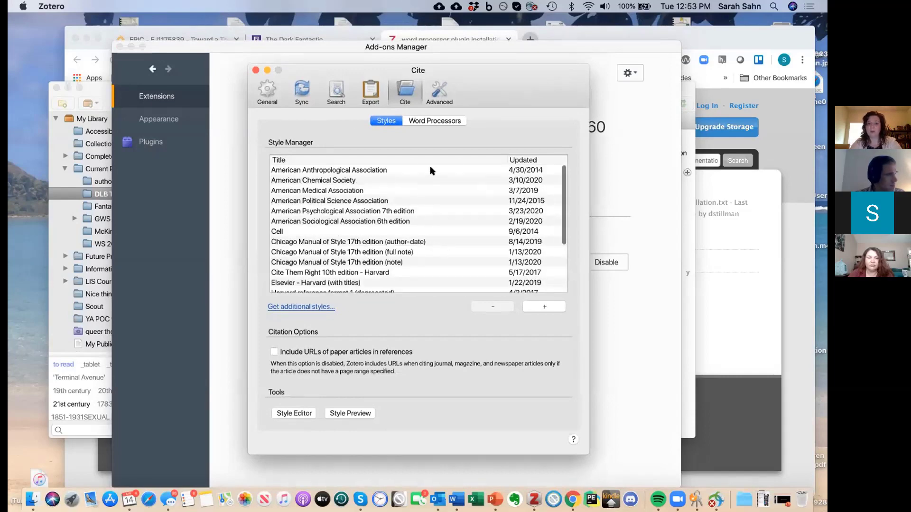
{"action": "left_click", "coordinate": [356, 211]}
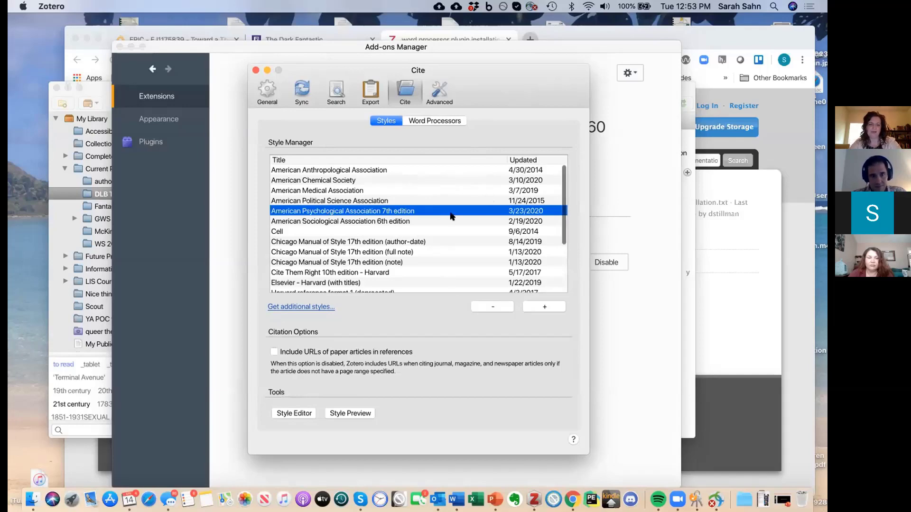
{"action": "scroll", "coordinate": [451, 214], "scroll_direction": "down", "scroll_amount": 1}
{"action": "scroll", "coordinate": [451, 216], "scroll_direction": "down", "scroll_amount": 1}
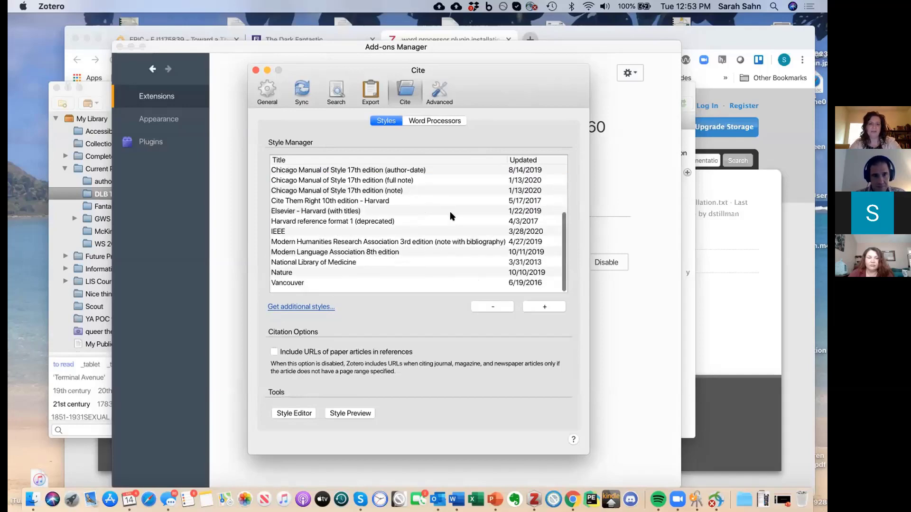
{"action": "scroll", "coordinate": [451, 216], "scroll_direction": "up", "scroll_amount": 3}
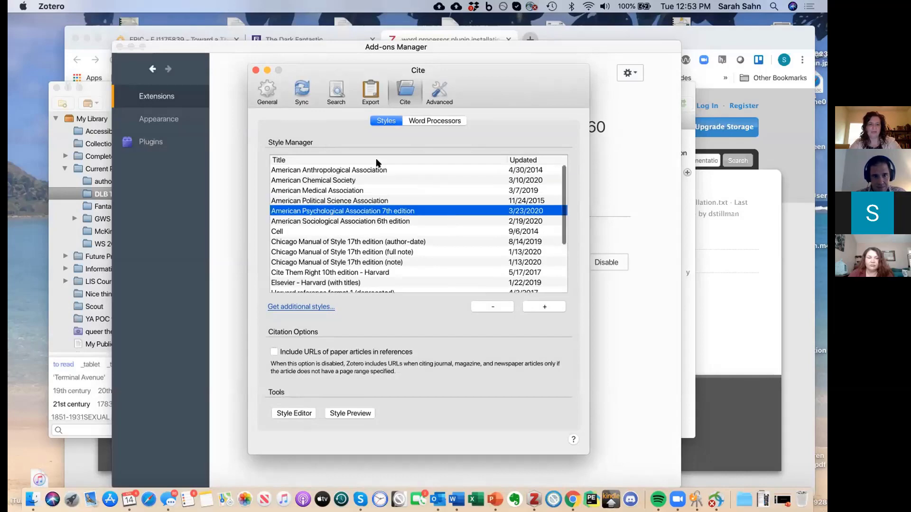
{"action": "left_click", "coordinate": [255, 71]}
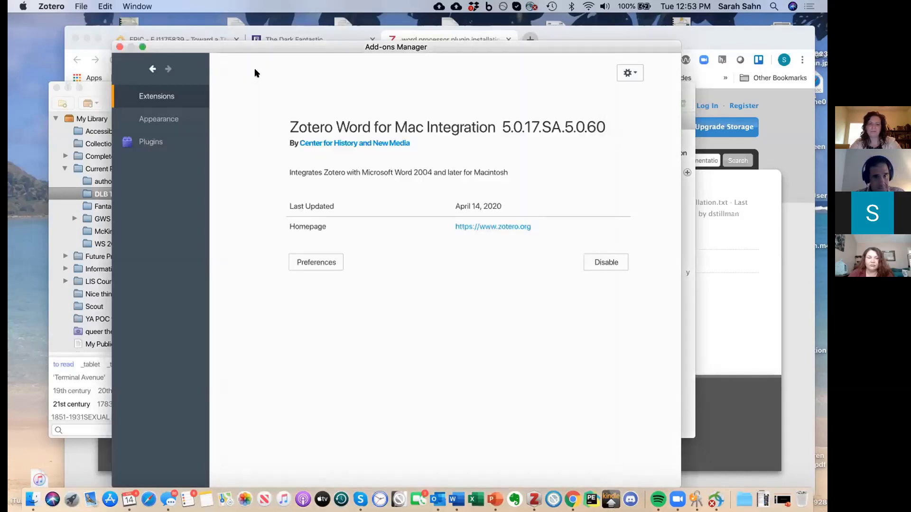
Check the Add-ons Manager's update and installation options without choosing any, and return to the list of extensions
{"action": "left_click", "coordinate": [629, 74]}
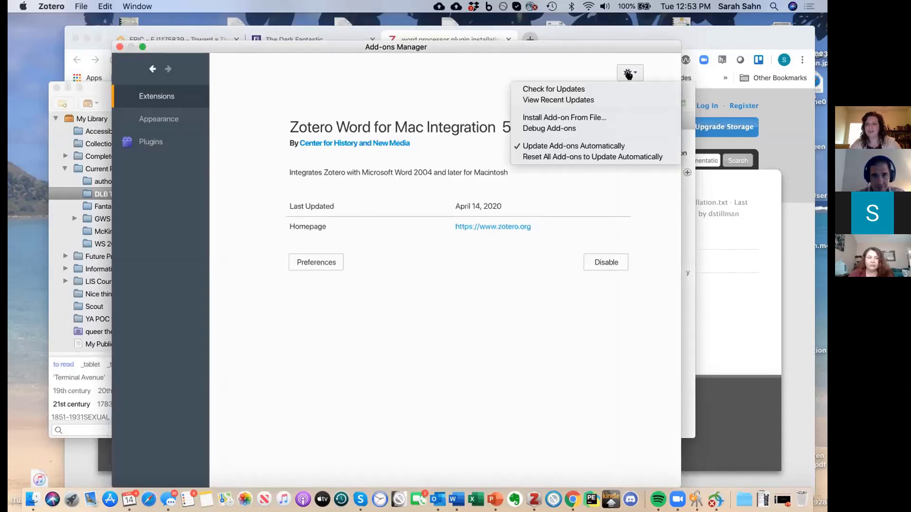
{"action": "left_click", "coordinate": [628, 73]}
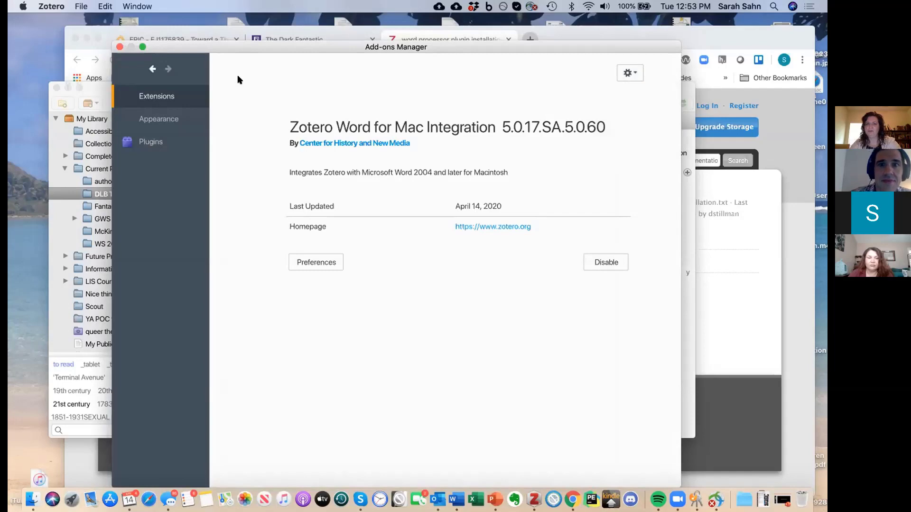
{"action": "left_click", "coordinate": [156, 70]}
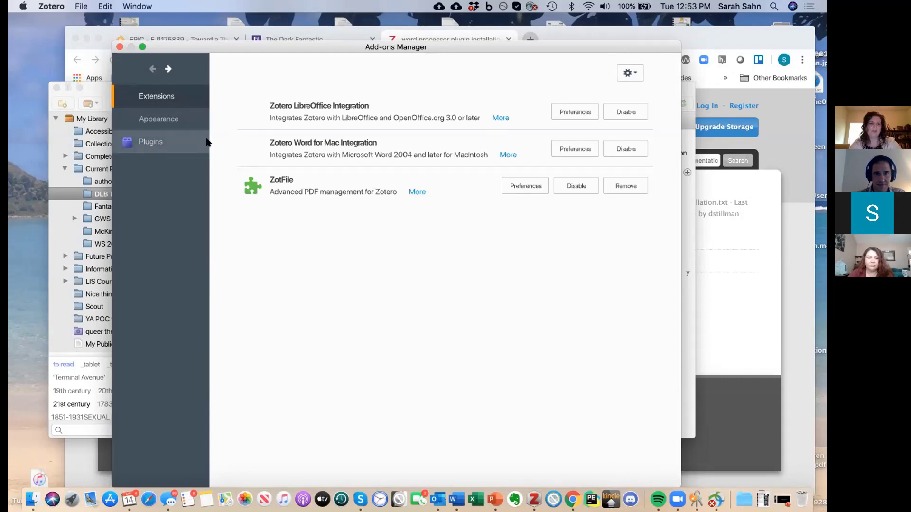
{"action": "left_click", "coordinate": [167, 68]}
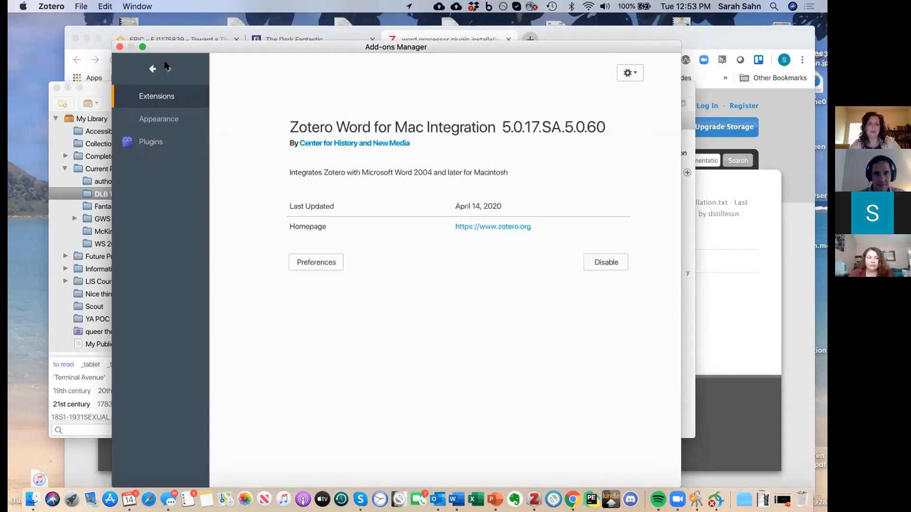
{"action": "left_click", "coordinate": [152, 69]}
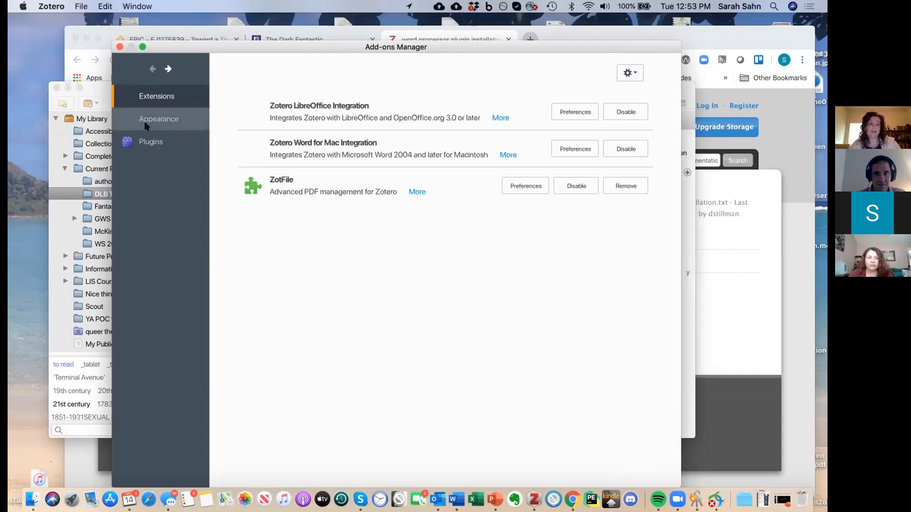
View the Plugins and Appearance categories of the Add-ons Manager, and return to Extensions
{"action": "left_click", "coordinate": [157, 143]}
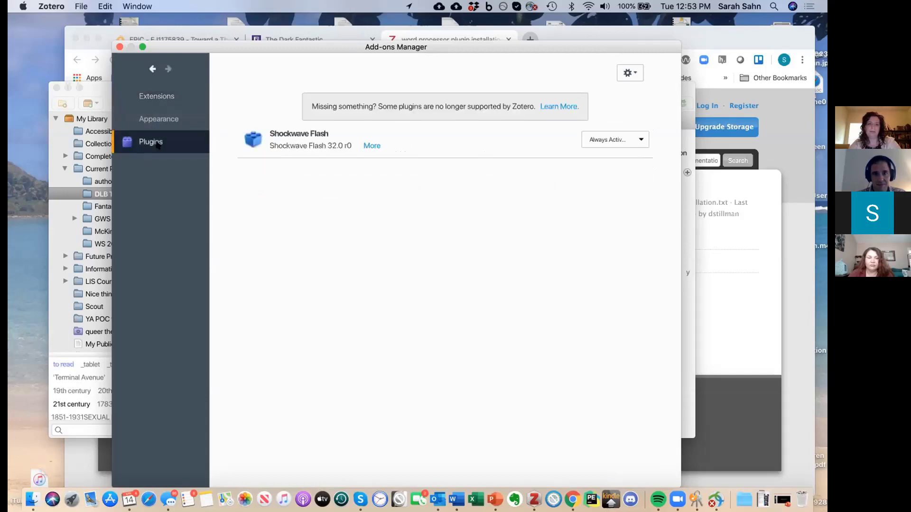
{"action": "left_click", "coordinate": [159, 121]}
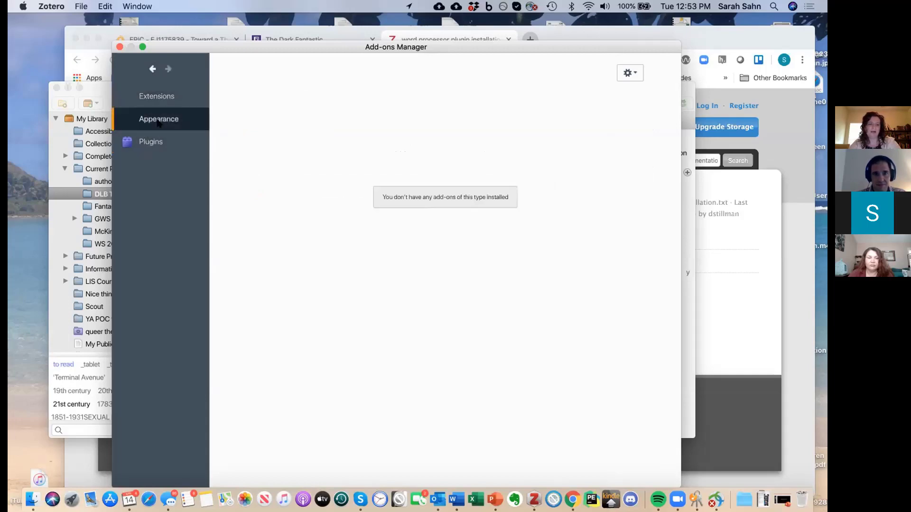
{"action": "left_click", "coordinate": [158, 95]}
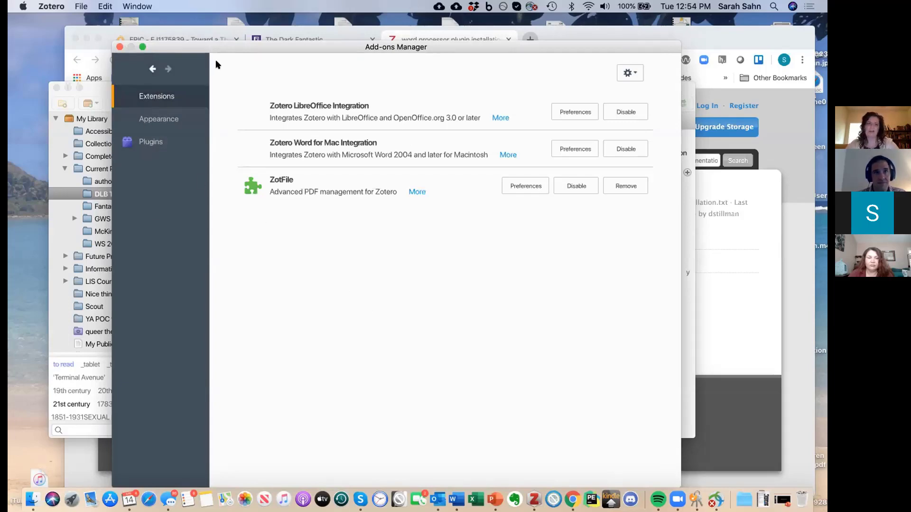
Close the Add-ons Manager and reposition the Zotero library window slightly up and to the left
{"action": "left_click_drag", "start_coordinate": [222, 47], "coordinate": [154, 59]}
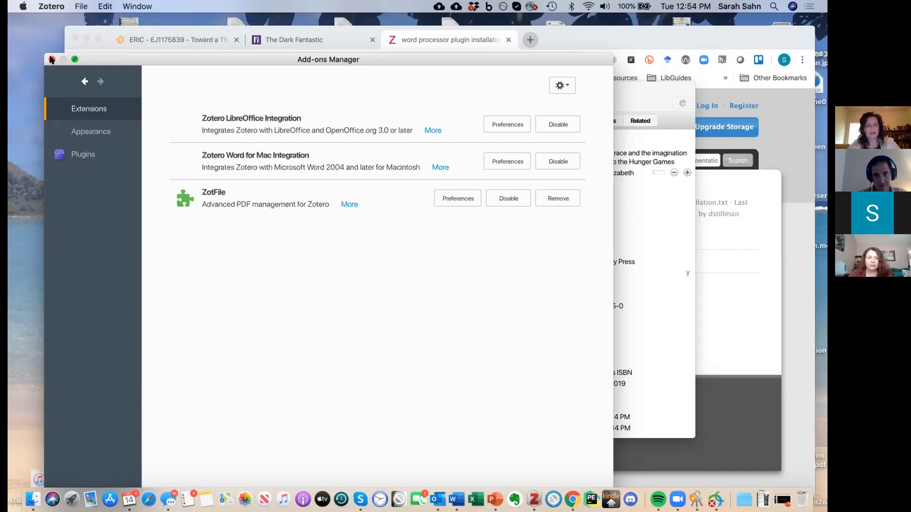
{"action": "left_click", "coordinate": [51, 59]}
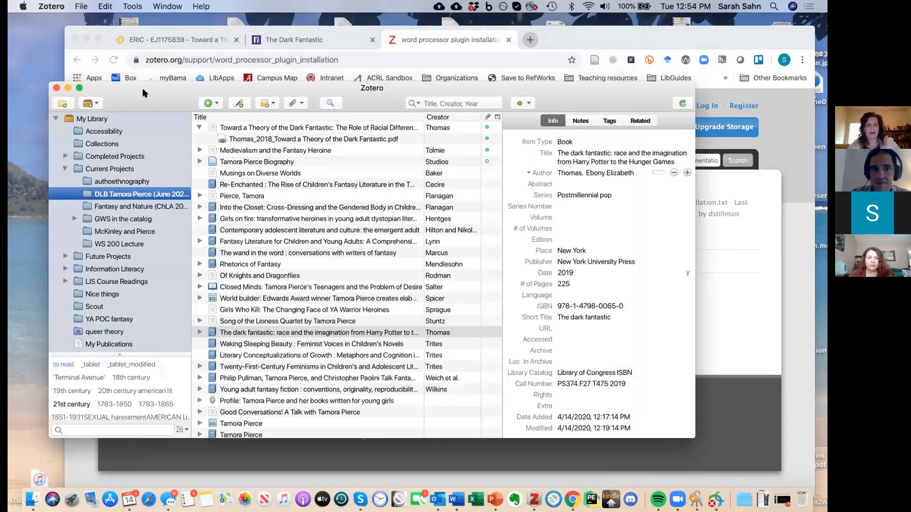
{"action": "left_click_drag", "start_coordinate": [144, 90], "coordinate": [135, 74]}
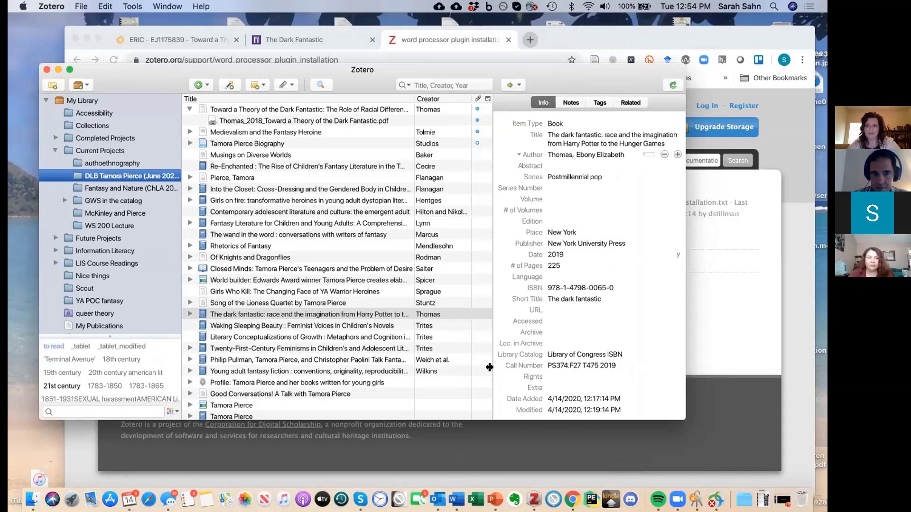
{"action": "left_click", "coordinate": [567, 133]}
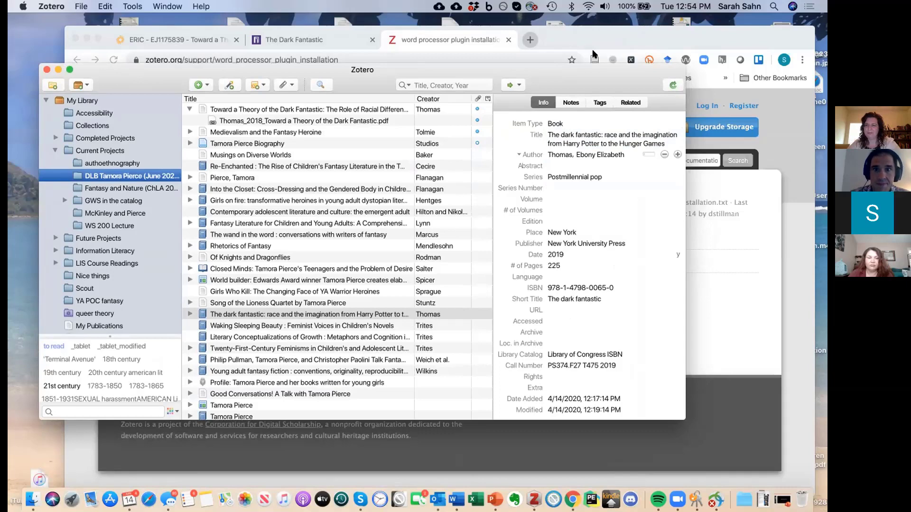